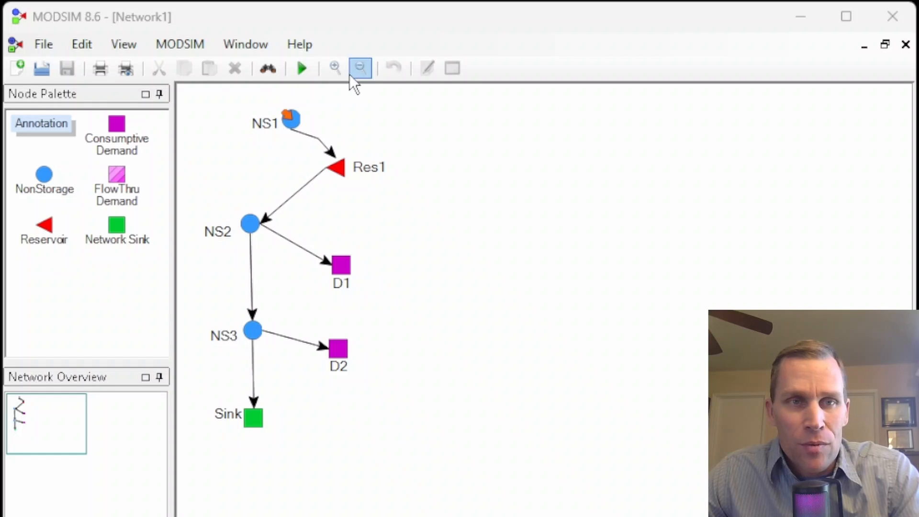
pyautogui.click(39, 43)
pyautogui.moveTo(62, 65)
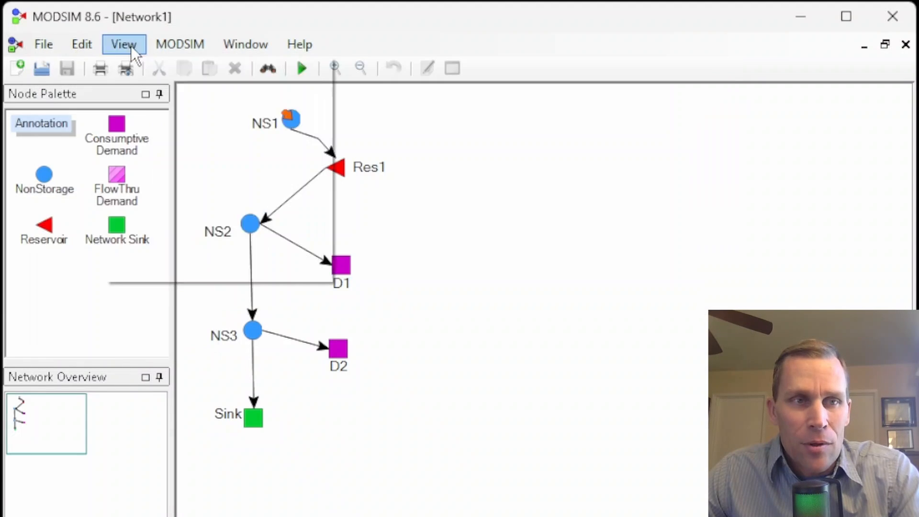
pyautogui.click(44, 45)
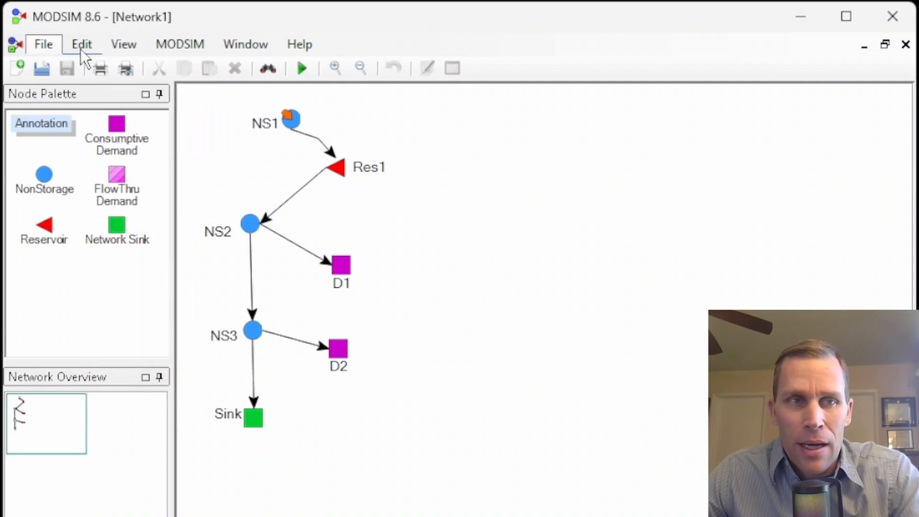
pyautogui.click(87, 17)
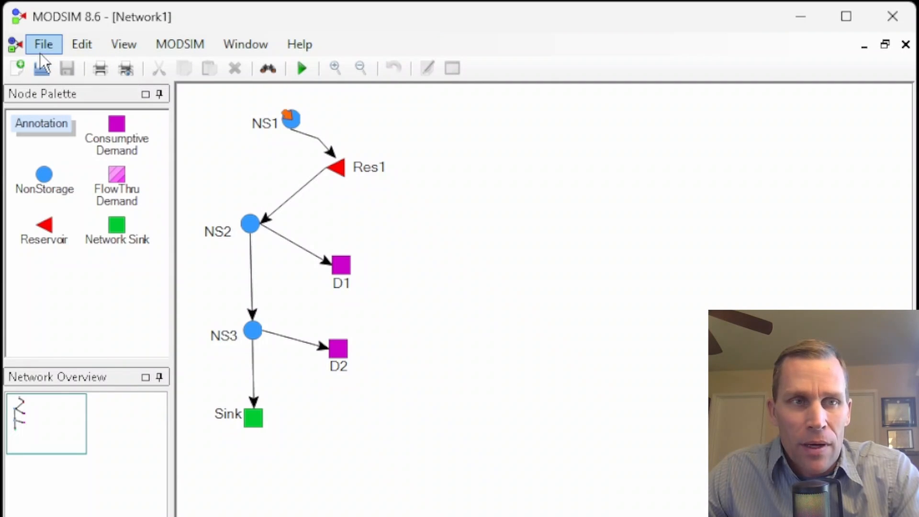
# Close the current network and reopen Network1.xy of the 28 - General Tips project from the recent files
pyautogui.click(40, 46)
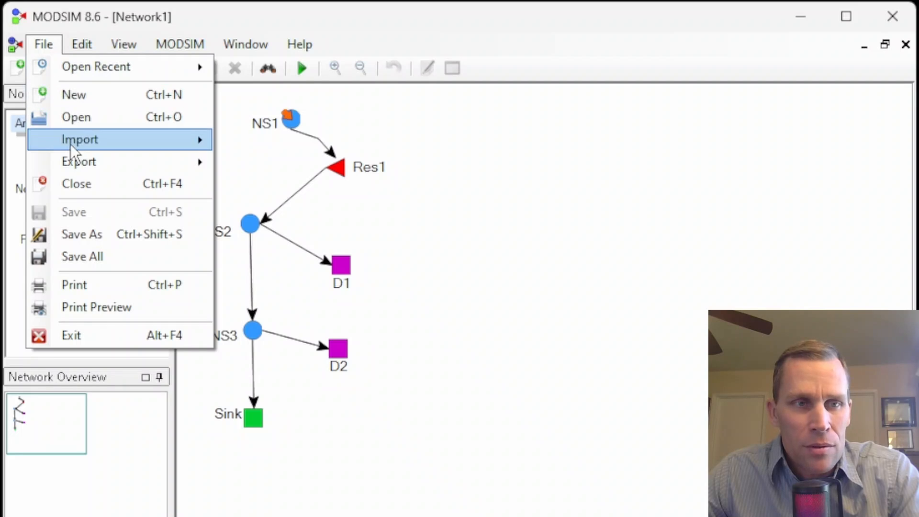
pyautogui.click(72, 185)
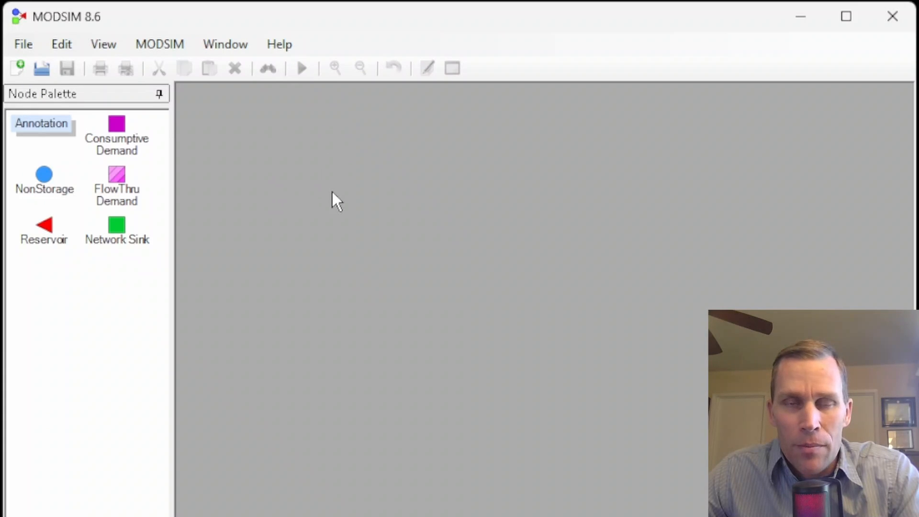
pyautogui.click(24, 44)
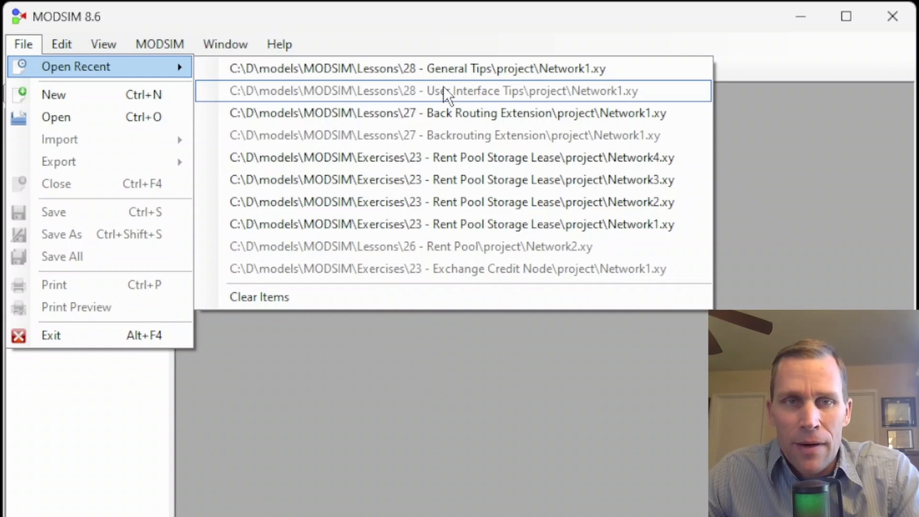
pyautogui.click(351, 67)
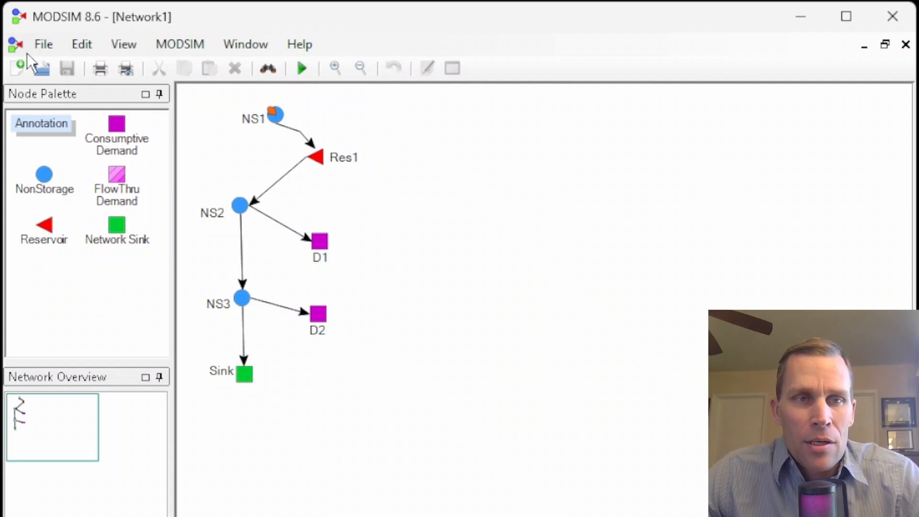
# Move node NS1 slightly to the left and save the network
pyautogui.scroll(2, 388, 138)
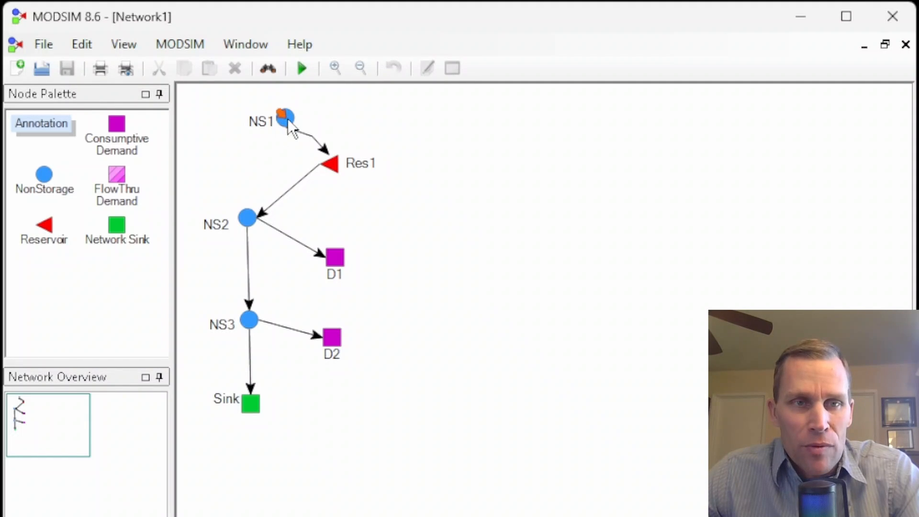
pyautogui.moveTo(288, 119); pyautogui.dragTo(272, 122)
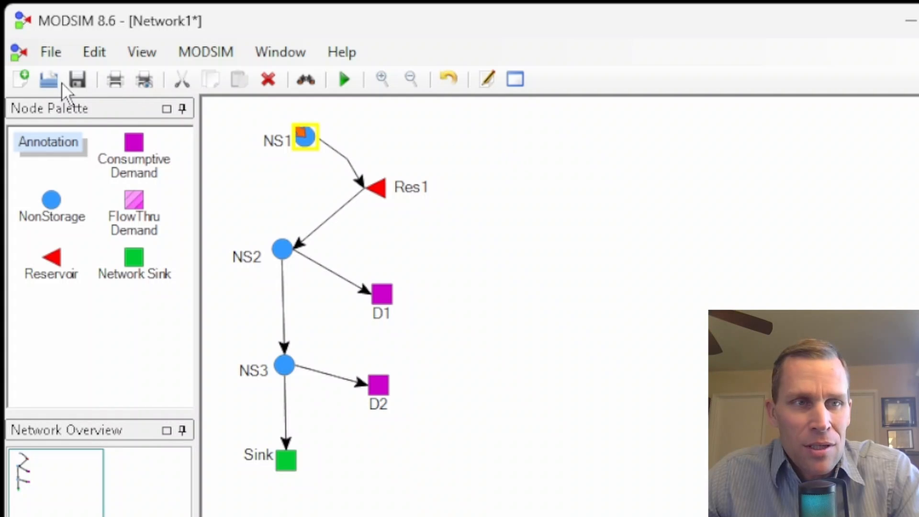
pyautogui.click(47, 50)
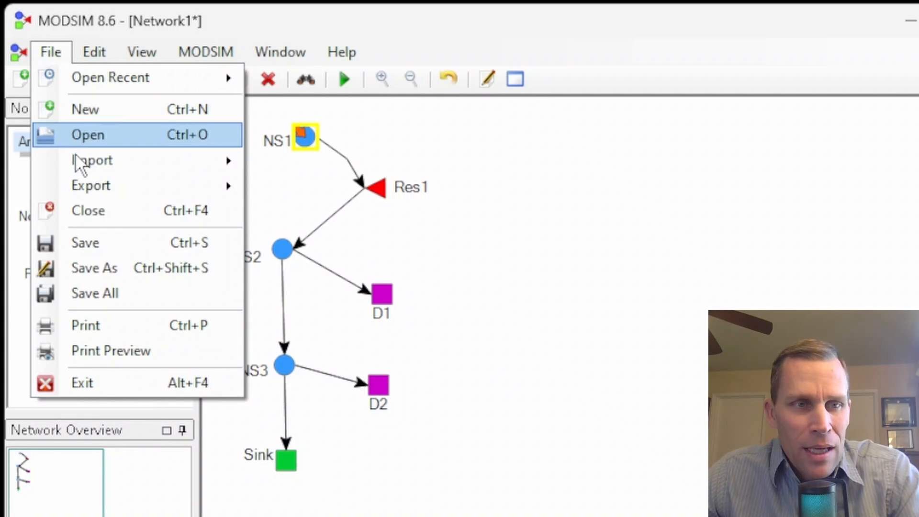
pyautogui.click(91, 243)
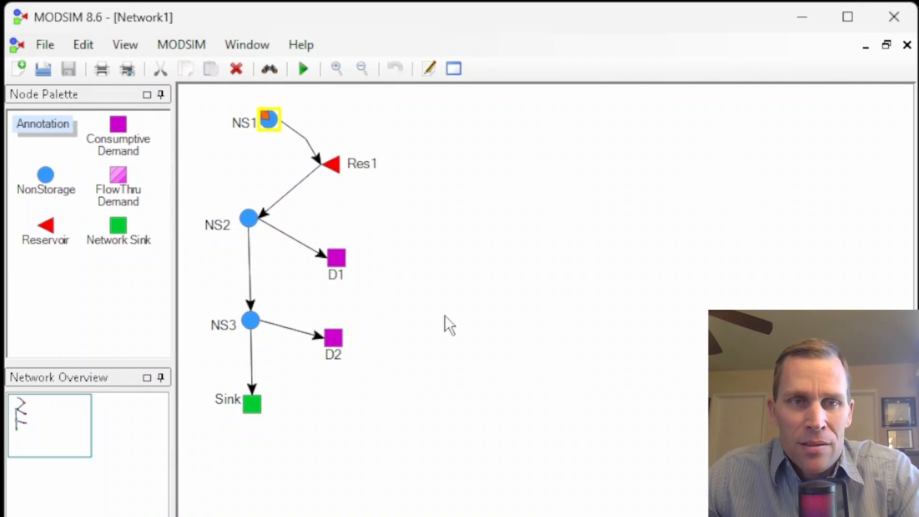
# Restore the maximized network window, move it to the workspace's upper-left corner, and enlarge it to show the whole network
pyautogui.click(886, 45)
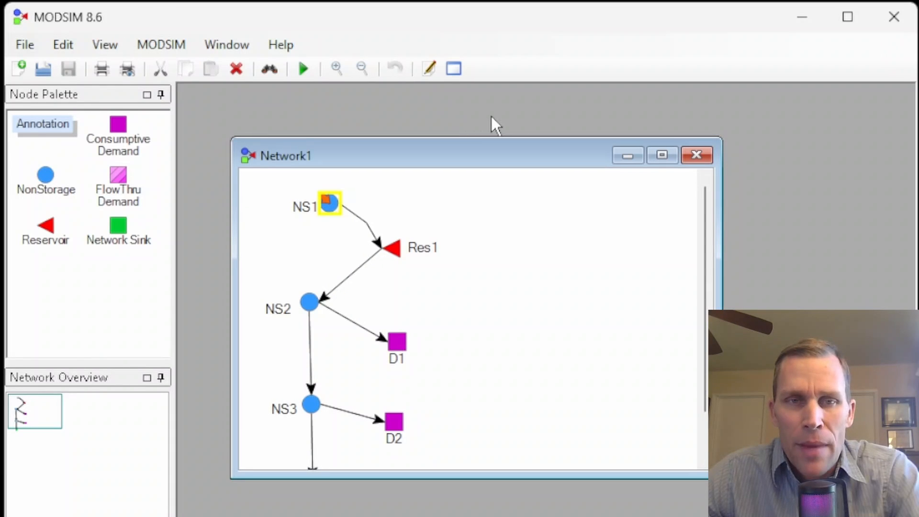
pyautogui.moveTo(439, 153); pyautogui.dragTo(390, 104)
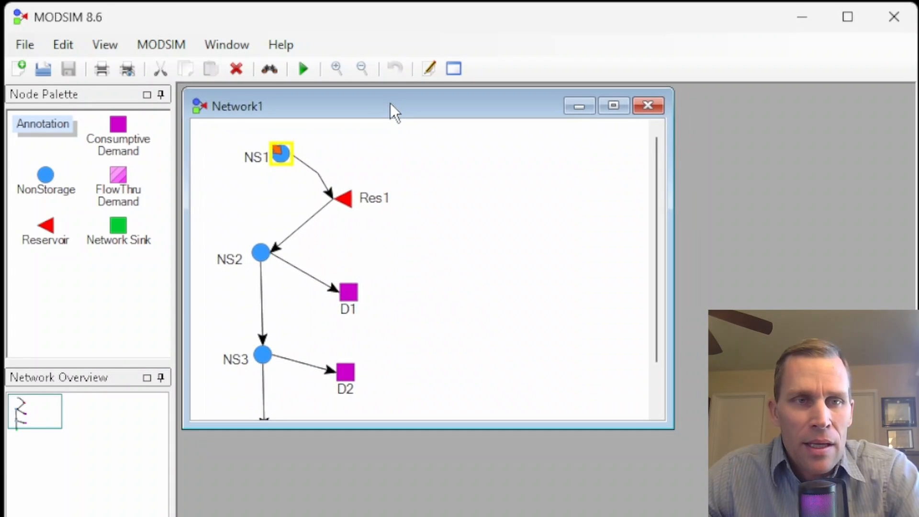
pyautogui.moveTo(667, 421); pyautogui.dragTo(748, 493)
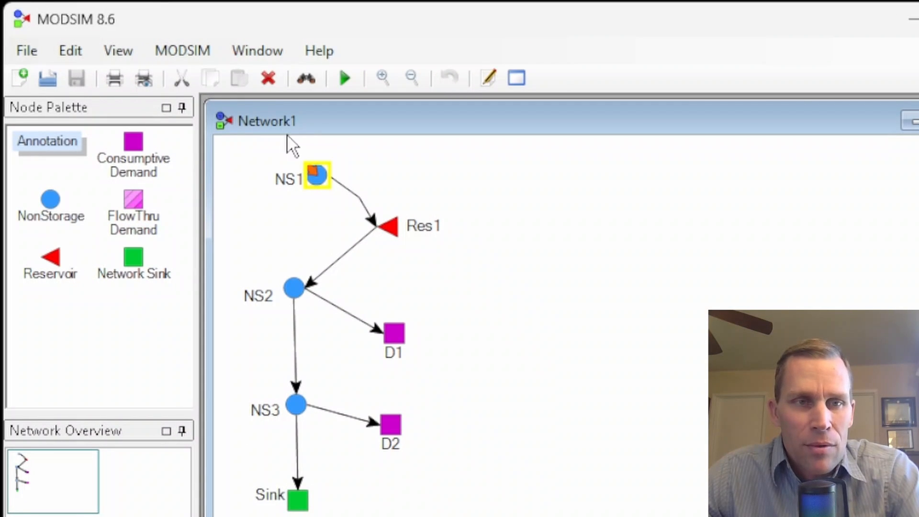
# Shift node NS1 slightly down and to the left, save the network, and deselect the node
pyautogui.moveTo(316, 175); pyautogui.dragTo(302, 182)
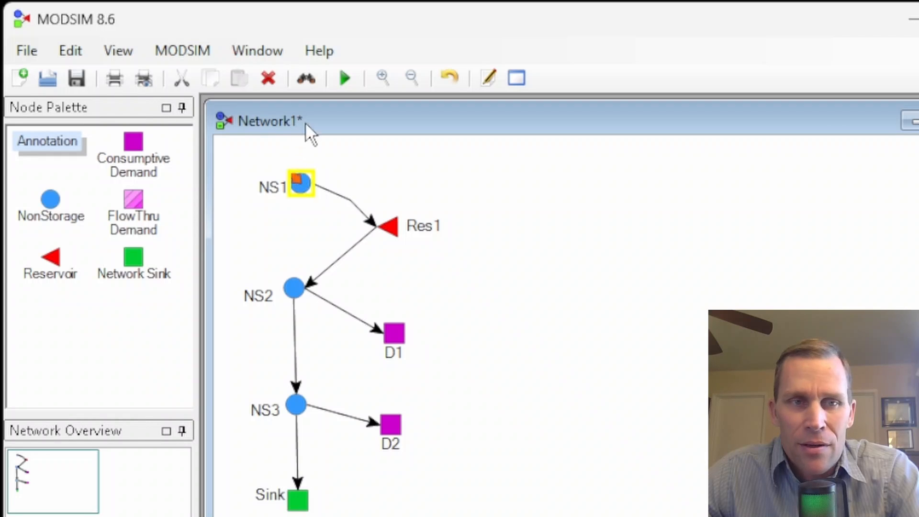
pyautogui.click(76, 77)
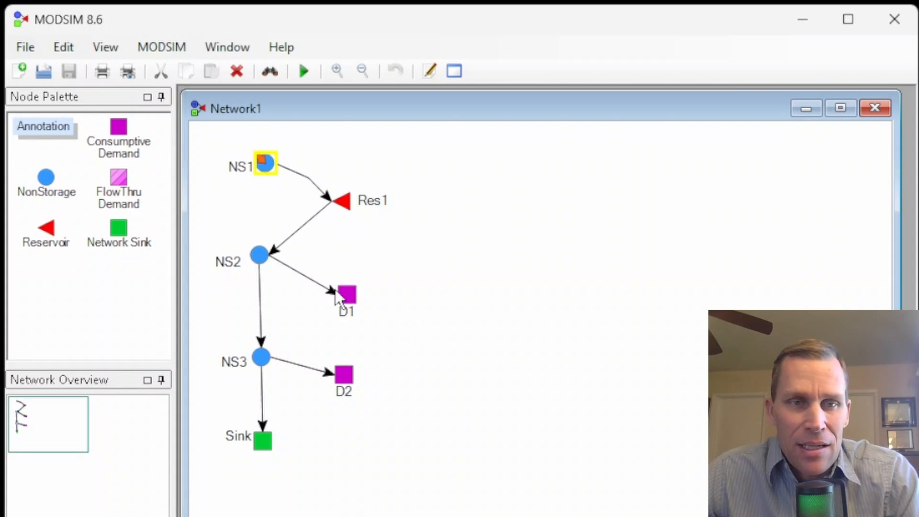
pyautogui.click(478, 283)
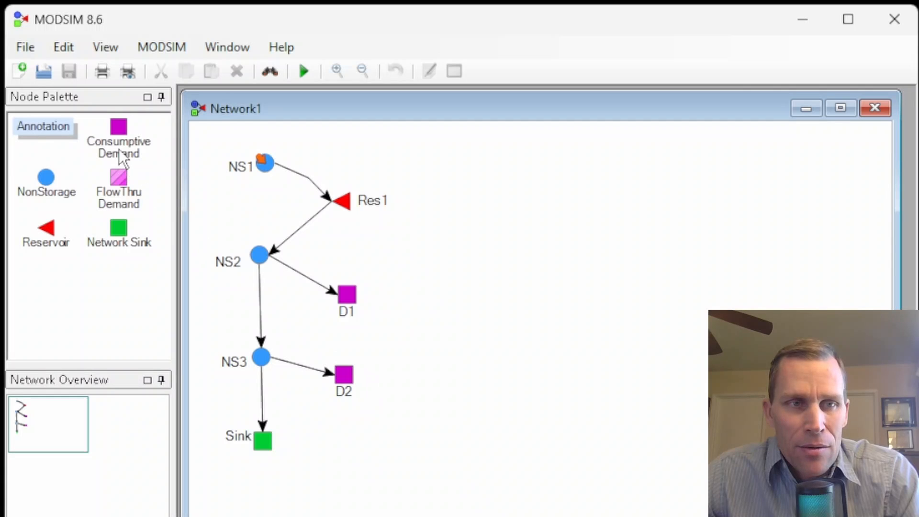
# Add a consumptive demand node to the right of D2 and reposition its label to the node's upper left
pyautogui.click(119, 127)
pyautogui.click(474, 361)
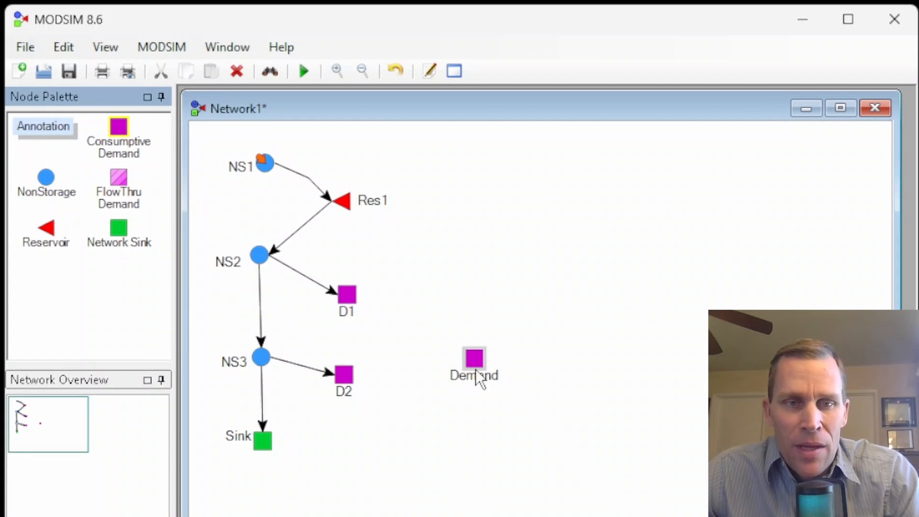
pyautogui.moveTo(480, 382); pyautogui.dragTo(455, 363)
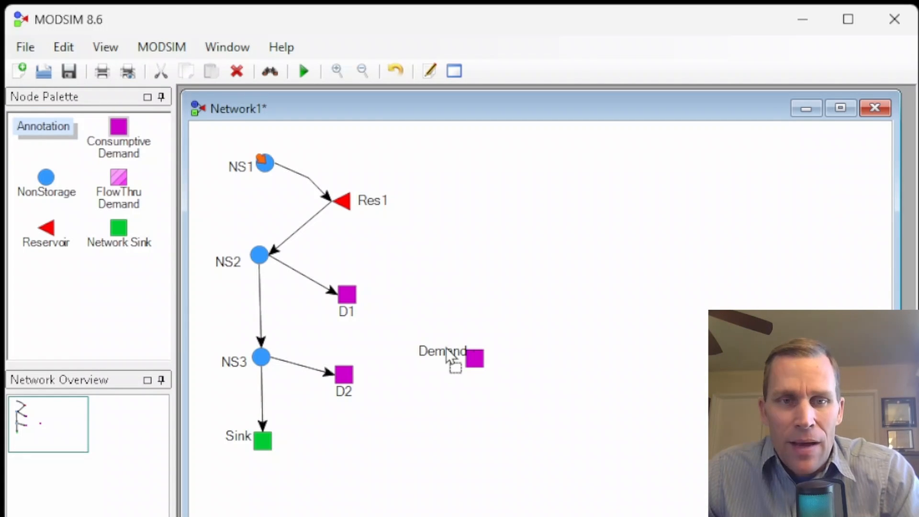
# Delete the newly added demand node to the right of D2
pyautogui.click(479, 362)
pyautogui.press('Delete')
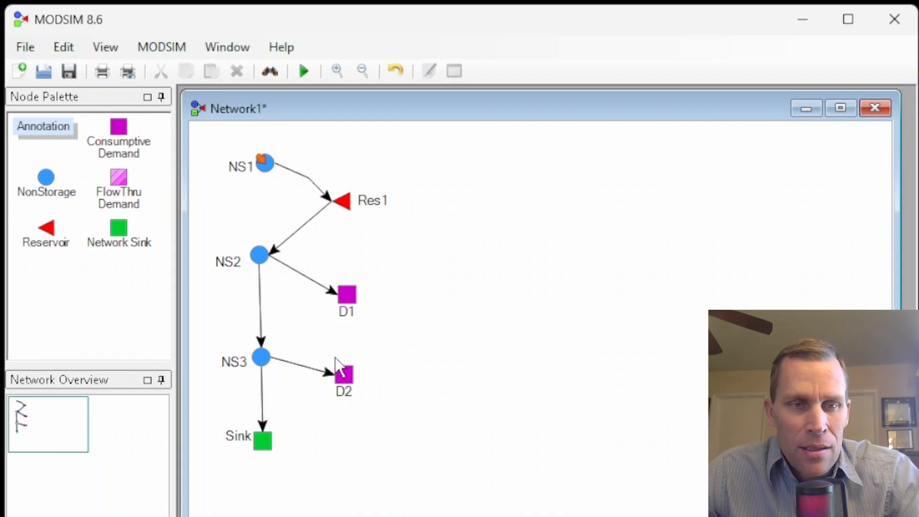
# Duplicate demand node D2 and place the copy directly below it
pyautogui.moveTo(345, 382); pyautogui.dragTo(389, 379)
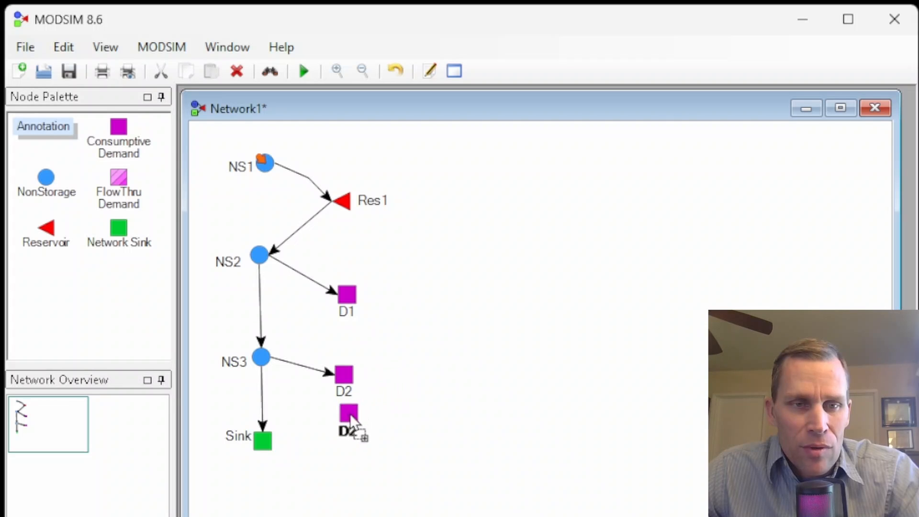
pyautogui.moveTo(349, 414); pyautogui.dragTo(343, 423)
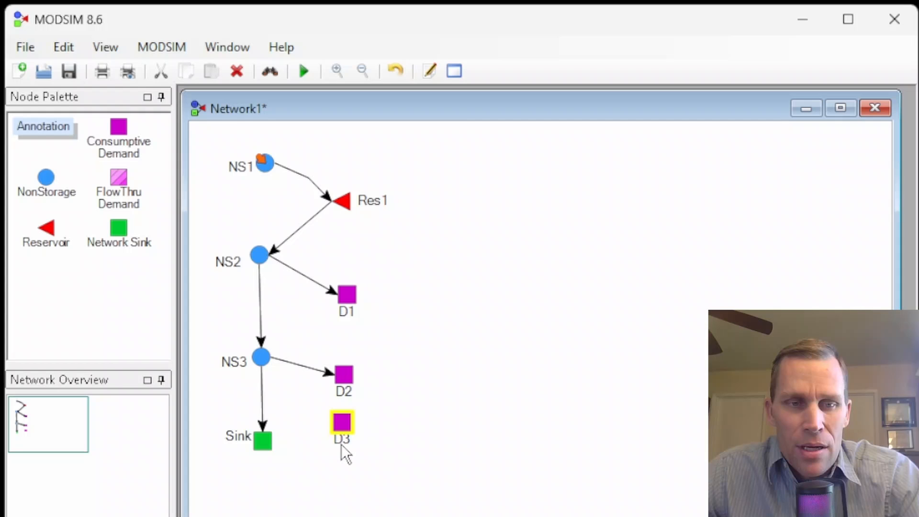
# Examine the priority number and time series flow rate in the properties of demand node D2
pyautogui.rightClick(343, 373)
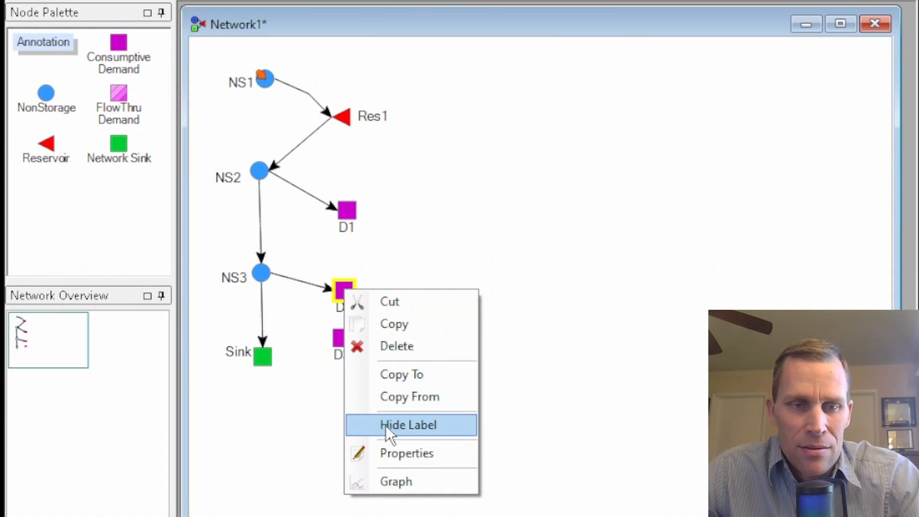
pyautogui.click(403, 449)
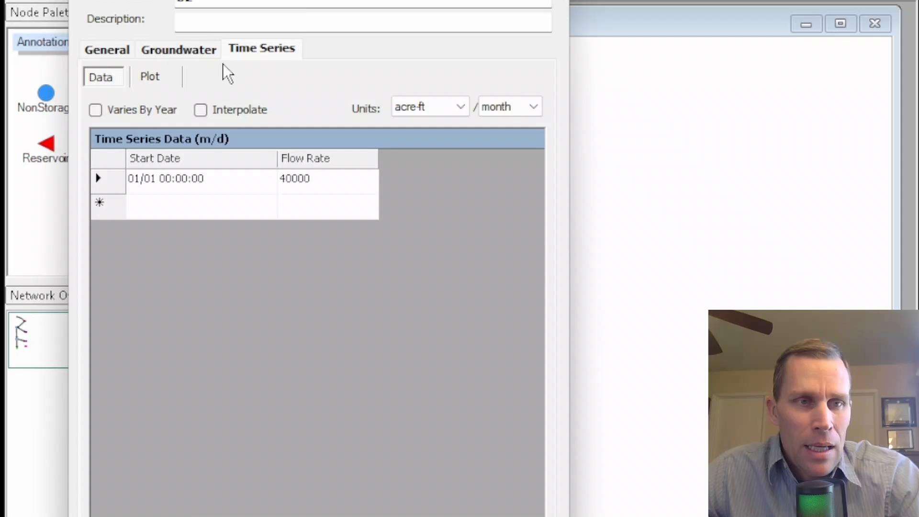
pyautogui.click(111, 52)
pyautogui.moveTo(284, 161); pyautogui.dragTo(232, 160)
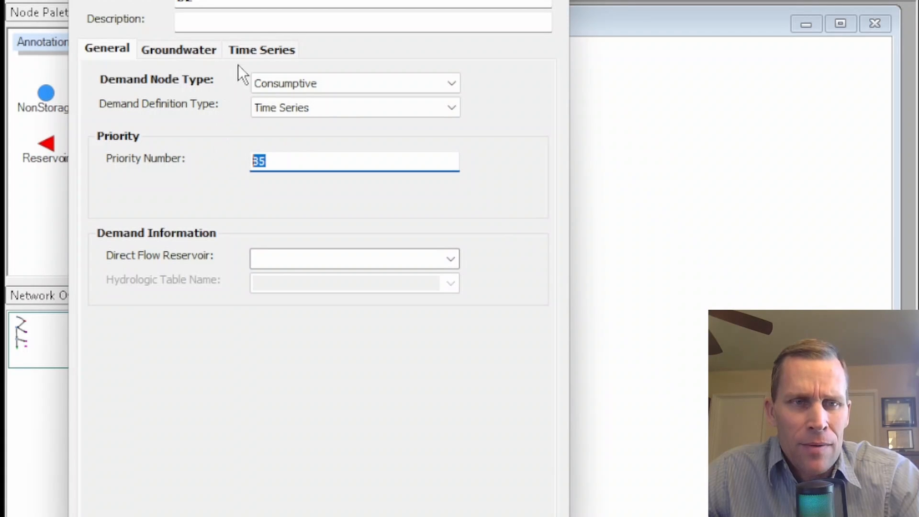
pyautogui.click(243, 53)
pyautogui.doubleClick(321, 181)
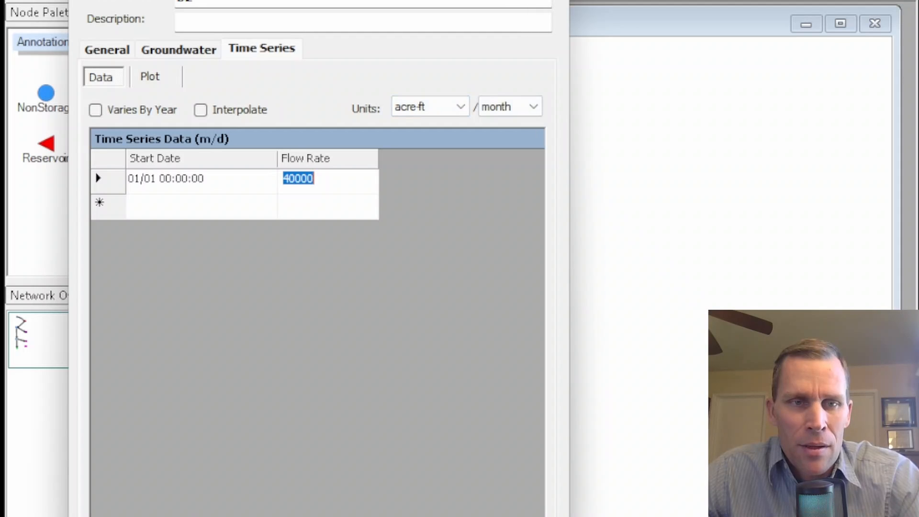
pyautogui.press('Return')
# Examine the flow rate and priority number in the properties of the copied demand node below D2, and close them
pyautogui.rightClick(339, 338)
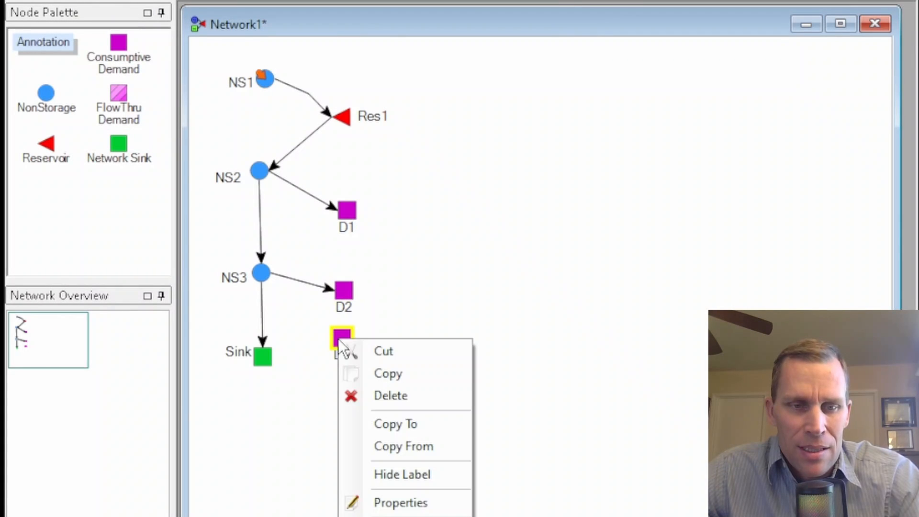
pyautogui.click(385, 501)
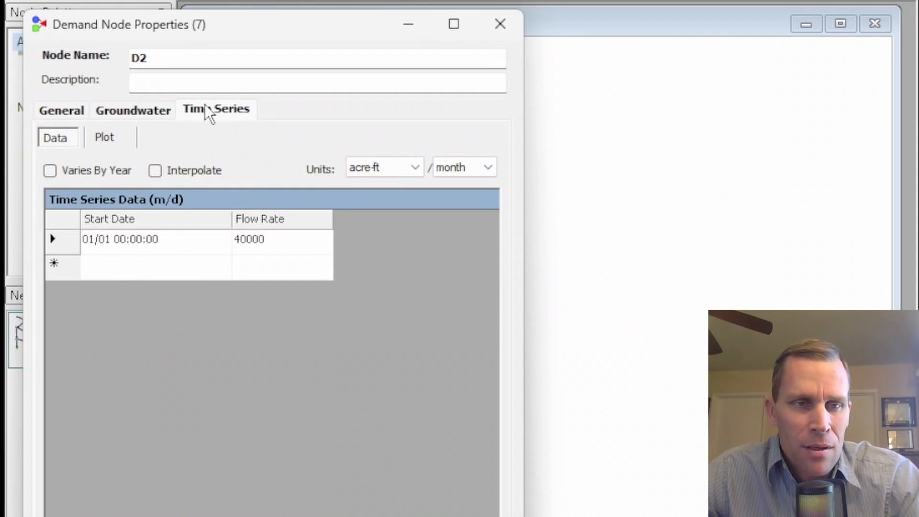
pyautogui.click(283, 238)
pyautogui.moveTo(301, 35); pyautogui.dragTo(348, 0)
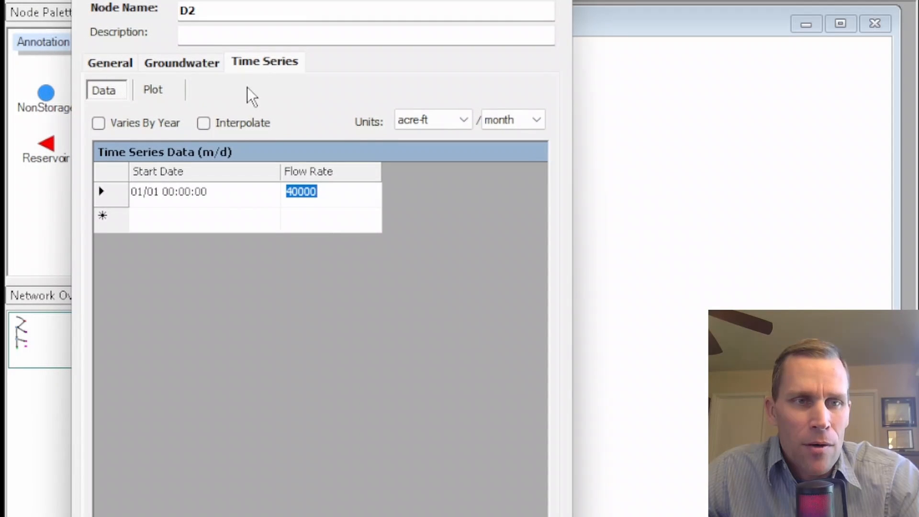
pyautogui.click(113, 64)
pyautogui.doubleClick(268, 174)
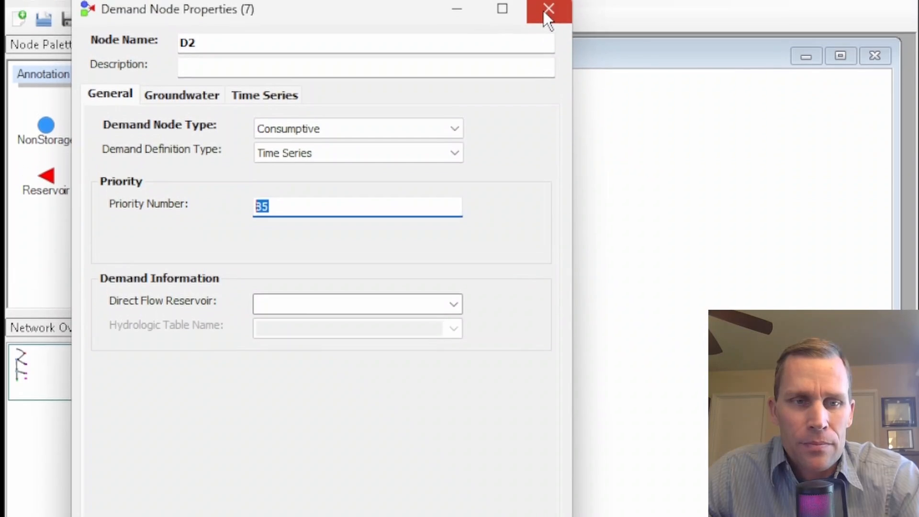
pyautogui.click(548, 8)
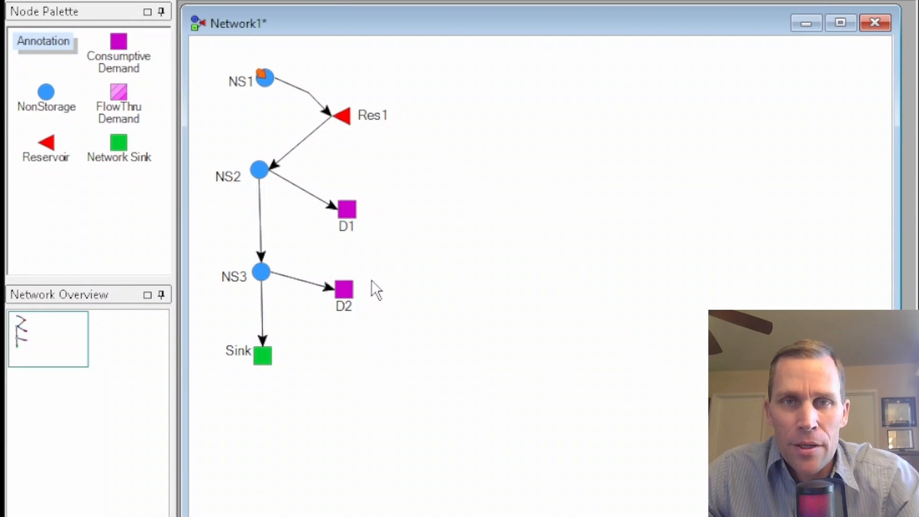
# Copy demand node D2, paste it with data below the original, and shift the copy slightly up and left
pyautogui.rightClick(346, 289)
pyautogui.click(381, 324)
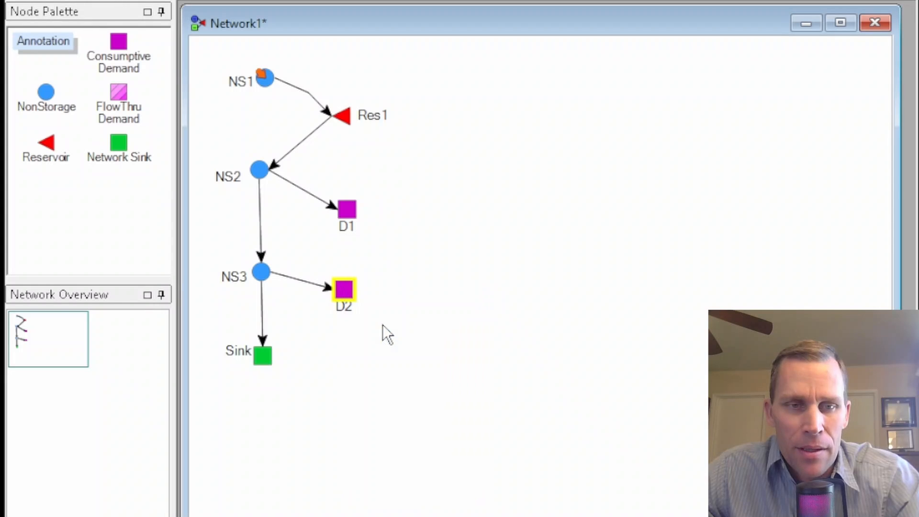
pyautogui.click(346, 344)
pyautogui.rightClick(323, 344)
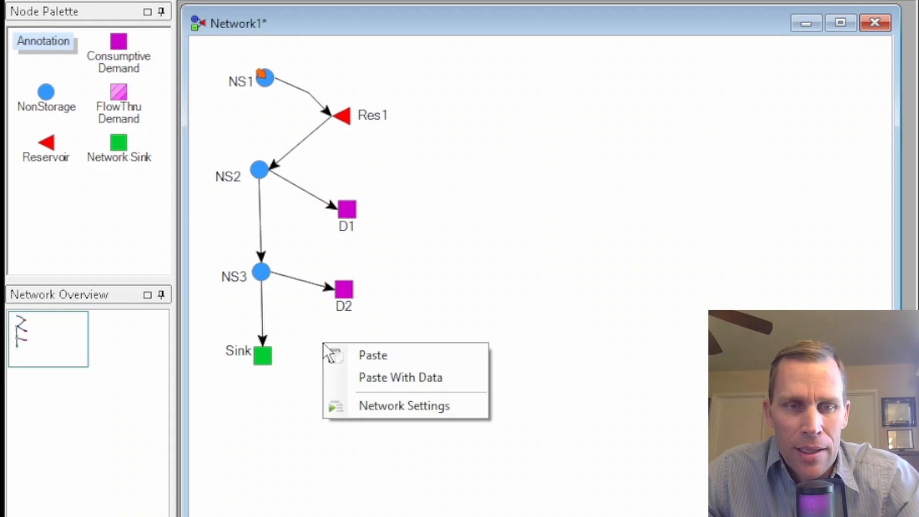
pyautogui.click(401, 378)
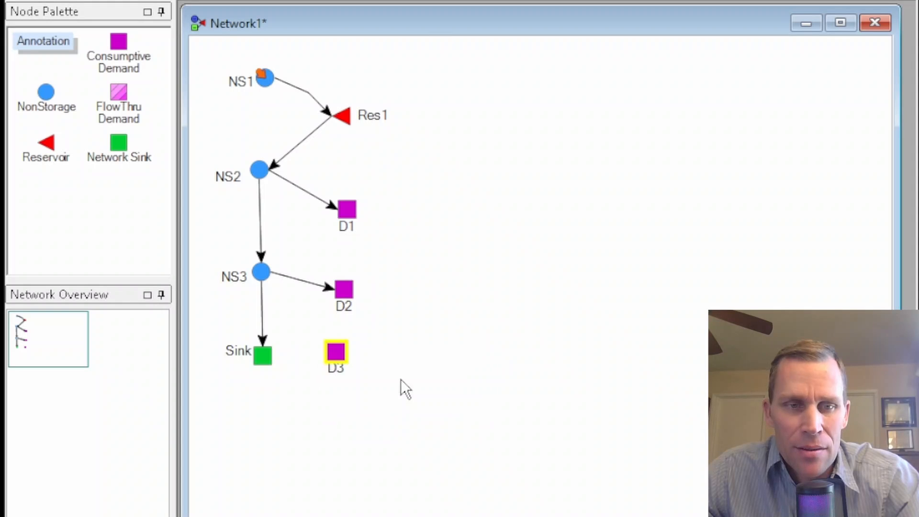
pyautogui.moveTo(323, 352); pyautogui.dragTo(320, 350)
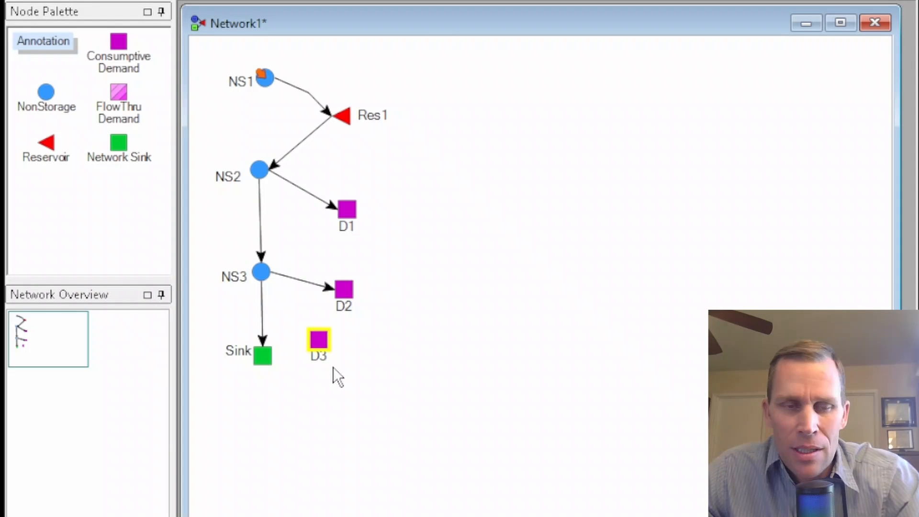
# Examine the time series flow rate and priority number in the properties of demand node D3, and close them
pyautogui.rightClick(317, 341)
pyautogui.click(377, 505)
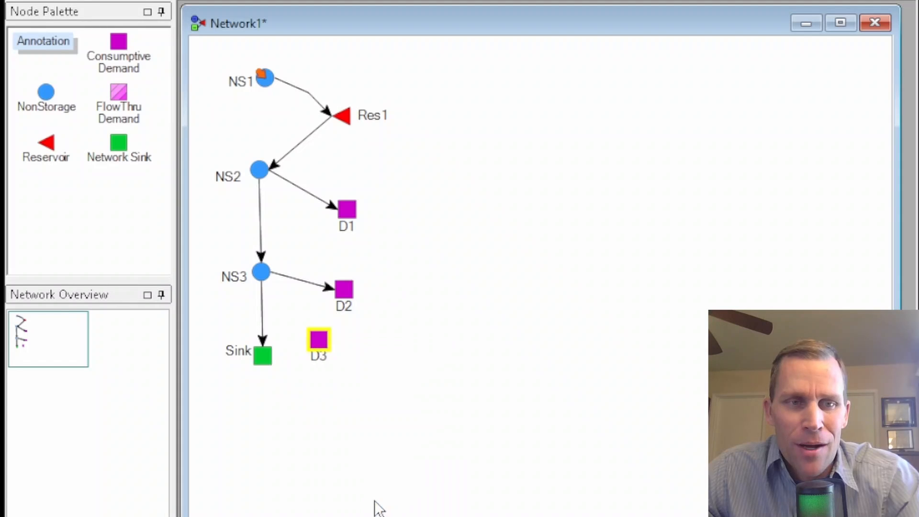
pyautogui.click(277, 239)
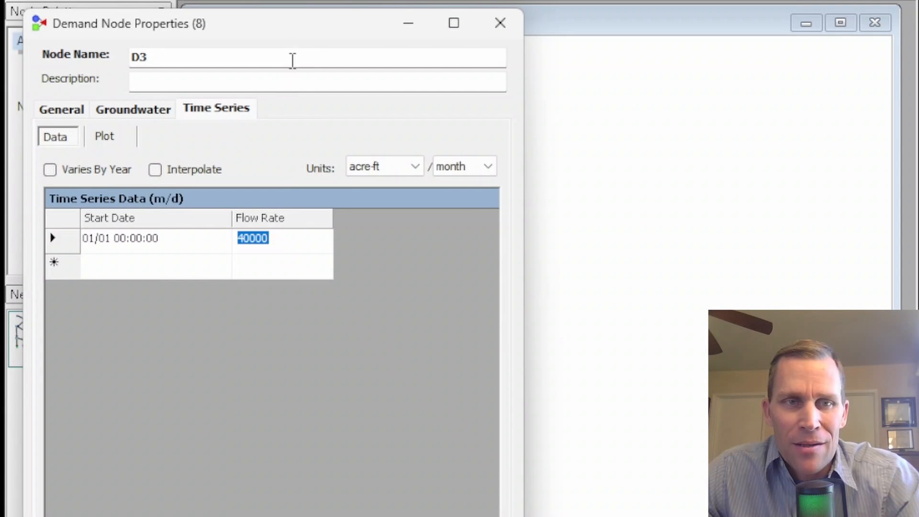
pyautogui.moveTo(307, 23); pyautogui.dragTo(397, 0)
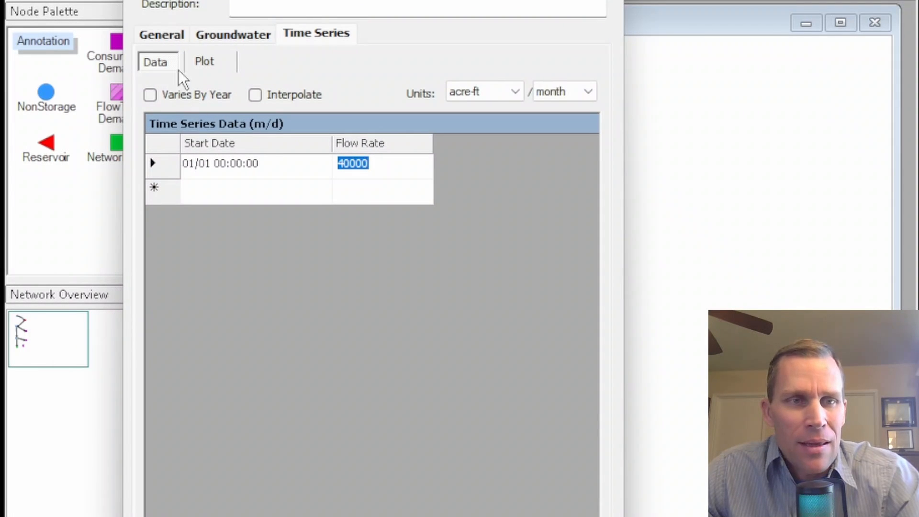
pyautogui.click(174, 40)
pyautogui.doubleClick(340, 147)
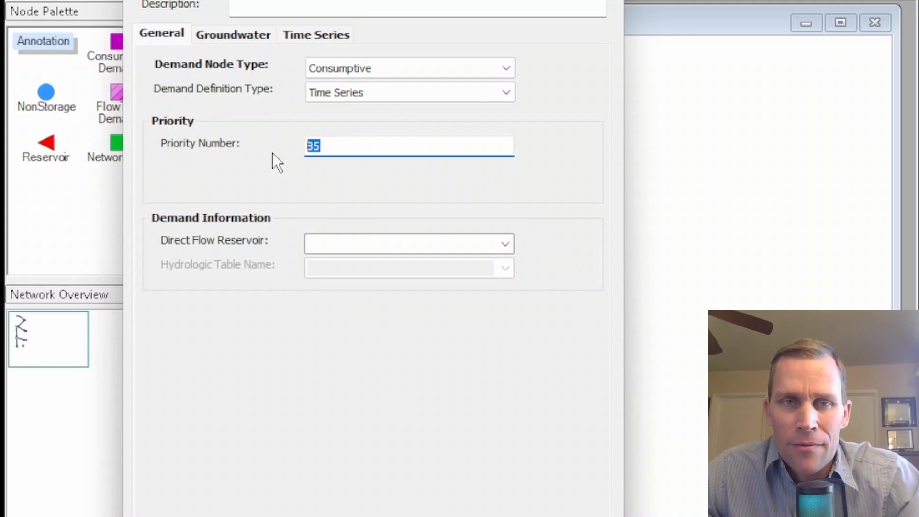
pyautogui.press('Return')
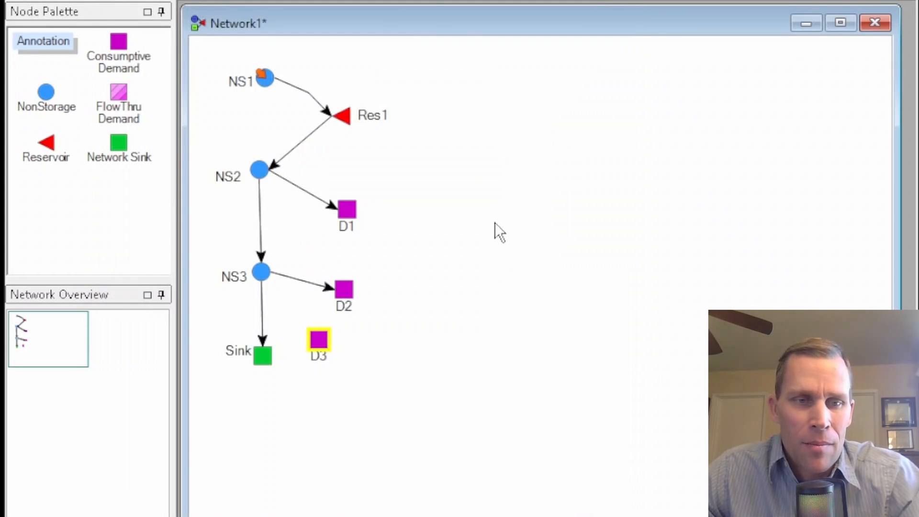
# Delete the pasted demand node D3 below D2
pyautogui.moveTo(409, 387); pyautogui.dragTo(306, 338)
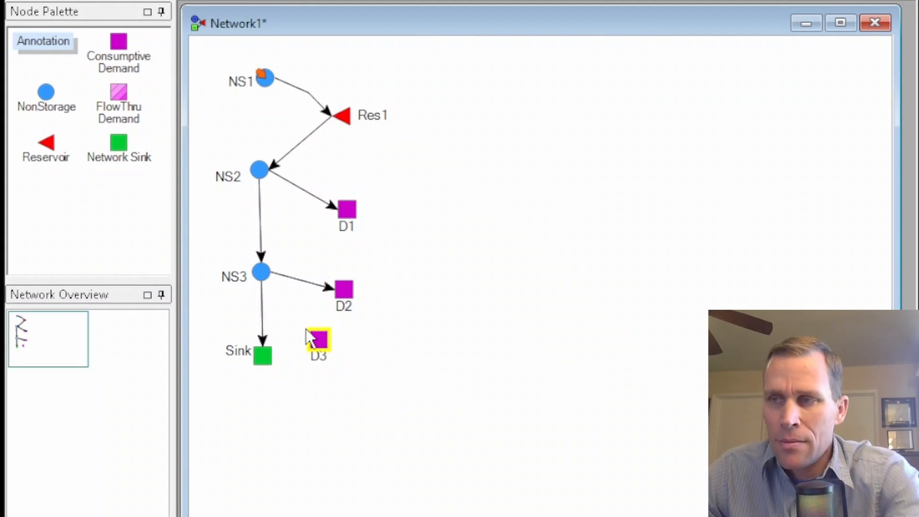
pyautogui.press('Delete')
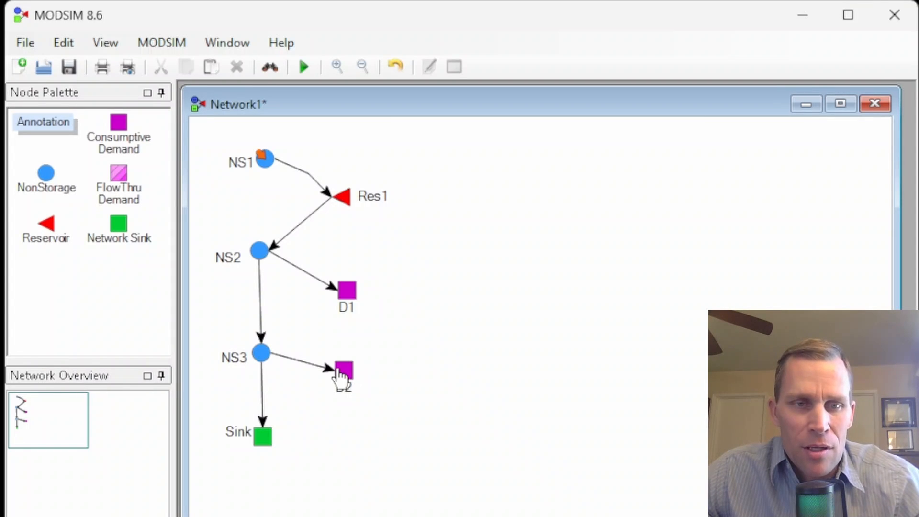
# Reposition demand node D2, moving it slightly to the left and back to just right of its starting place
pyautogui.moveTo(344, 369)
pyautogui.mouseDown()
pyautogui.moveTo(331, 381)
pyautogui.moveTo(332, 367)
pyautogui.moveTo(352, 364)
pyautogui.moveTo(337, 372)
pyautogui.mouseUp()
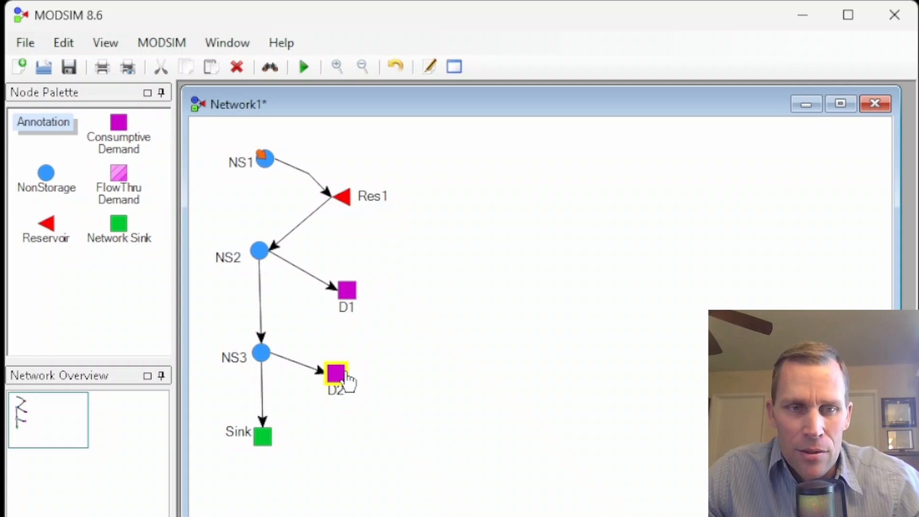
pyautogui.moveTo(349, 382); pyautogui.dragTo(391, 381)
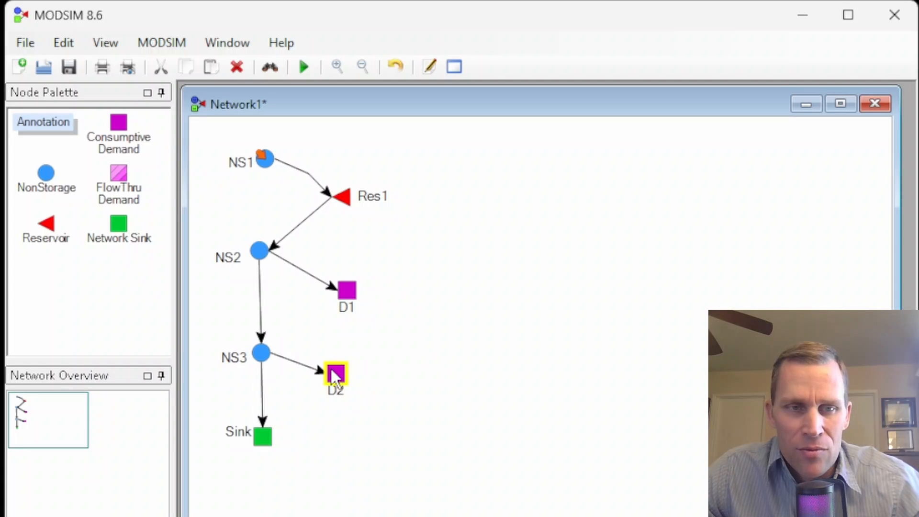
pyautogui.moveTo(334, 372)
pyautogui.mouseDown()
pyautogui.moveTo(305, 353)
pyautogui.moveTo(348, 363)
pyautogui.moveTo(341, 387)
pyautogui.moveTo(348, 383)
pyautogui.moveTo(340, 371)
pyautogui.moveTo(352, 371)
pyautogui.mouseUp()
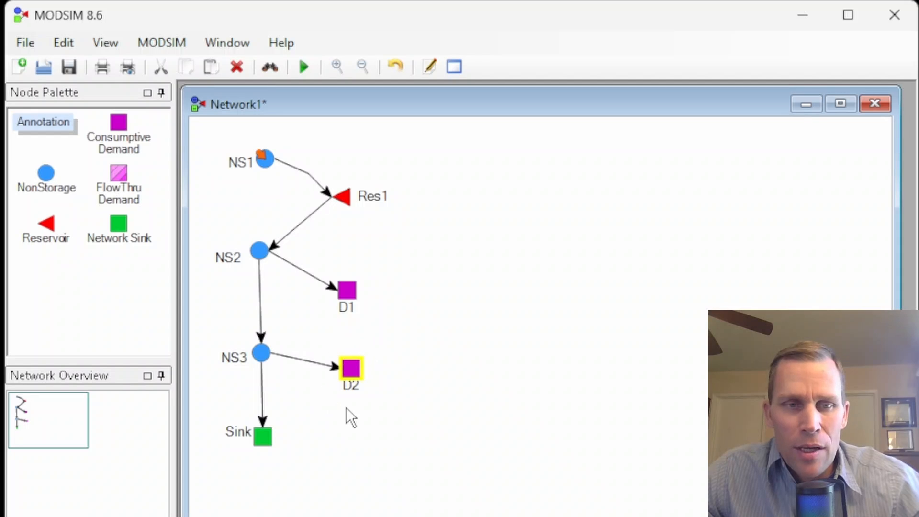
# Select the entire network and shift all nodes together slightly up and left, and clear the selection
pyautogui.moveTo(508, 503); pyautogui.dragTo(188, 126)
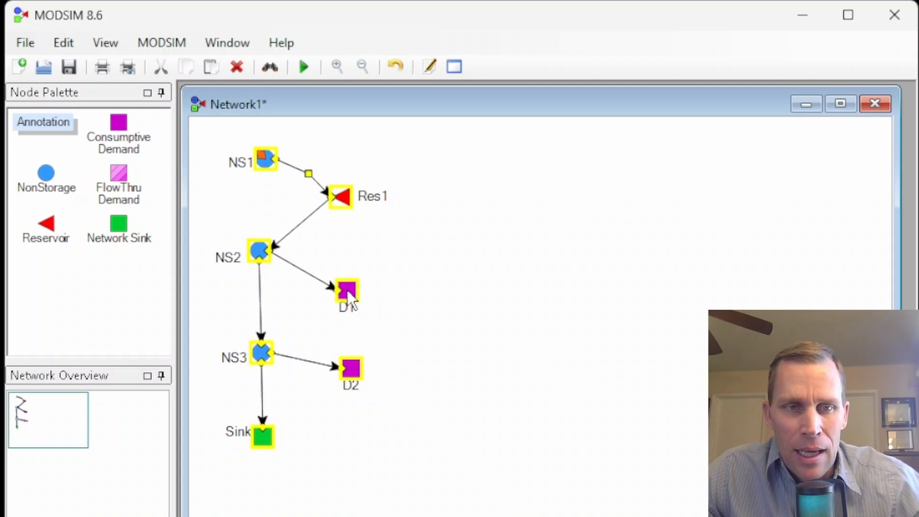
pyautogui.moveTo(346, 290)
pyautogui.mouseDown()
pyautogui.moveTo(397, 304)
pyautogui.moveTo(346, 286)
pyautogui.mouseUp()
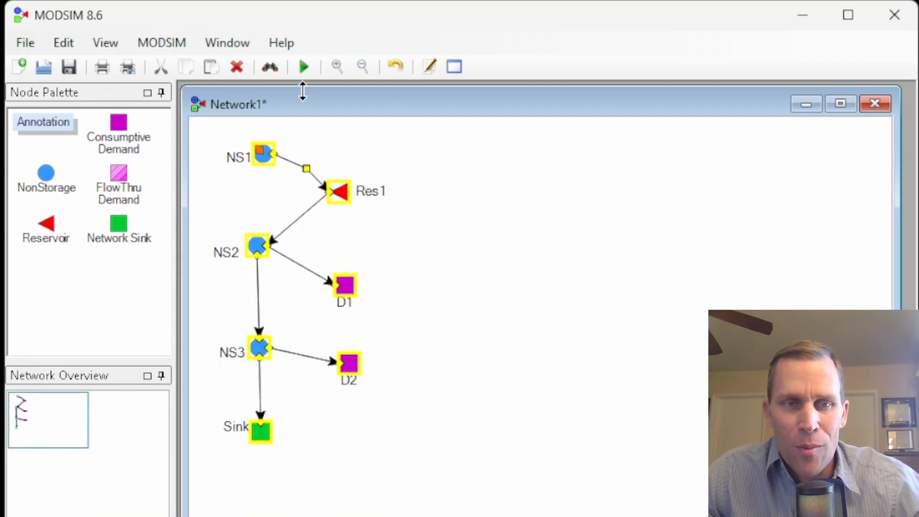
pyautogui.click(341, 256)
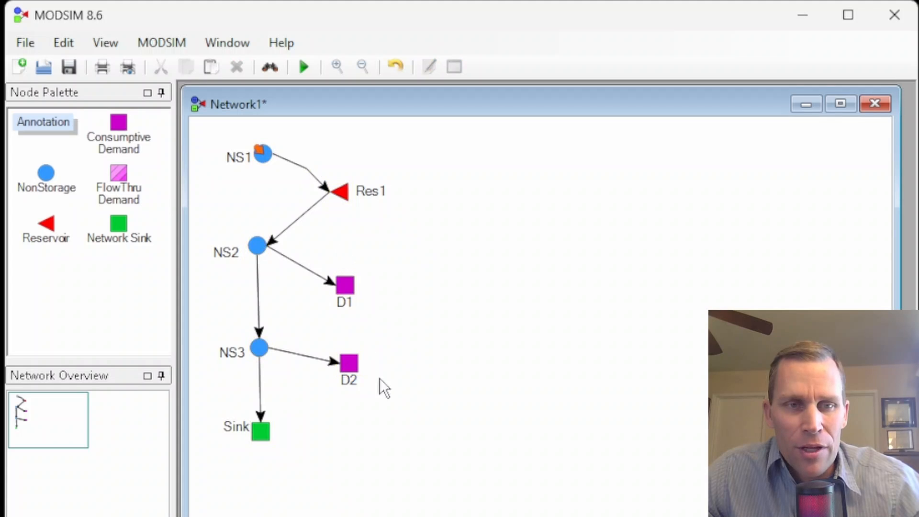
# Select demand nodes D1 and D2 together, shift both slightly left, and clear the selection
pyautogui.moveTo(426, 431); pyautogui.dragTo(289, 249)
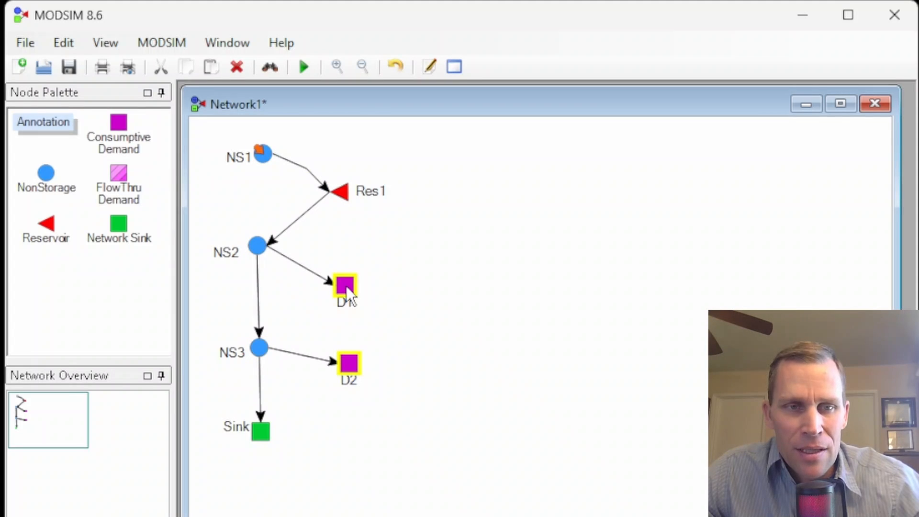
pyautogui.moveTo(346, 286)
pyautogui.mouseDown()
pyautogui.moveTo(367, 285)
pyautogui.moveTo(343, 287)
pyautogui.mouseUp()
pyautogui.click(374, 306)
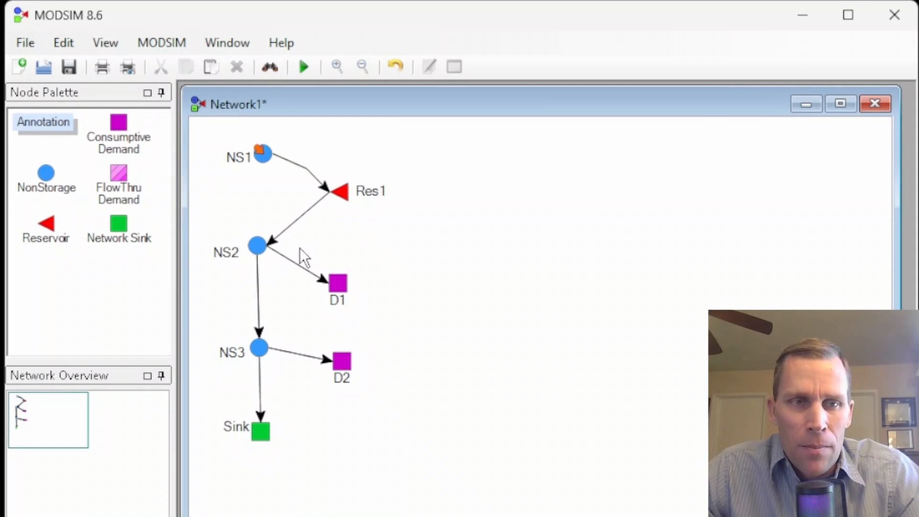
# Zoom the network diagram in and out freely
pyautogui.scroll(1, 300, 248)
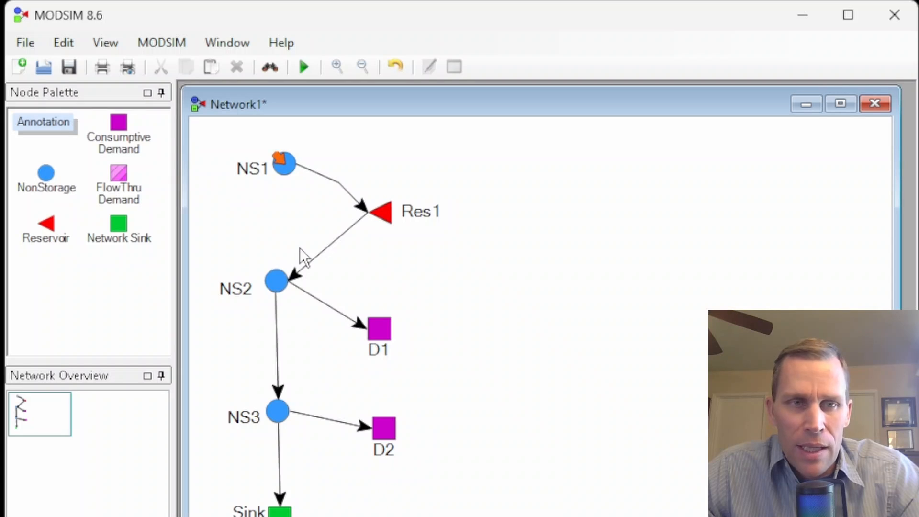
pyautogui.scroll(-2, 300, 248)
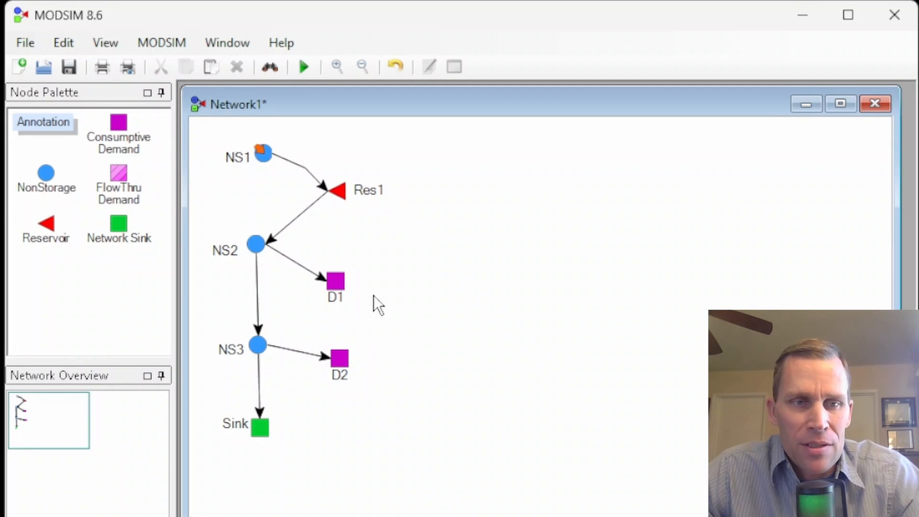
pyautogui.scroll(2, 327, 273)
pyautogui.scroll(-1, 326, 271)
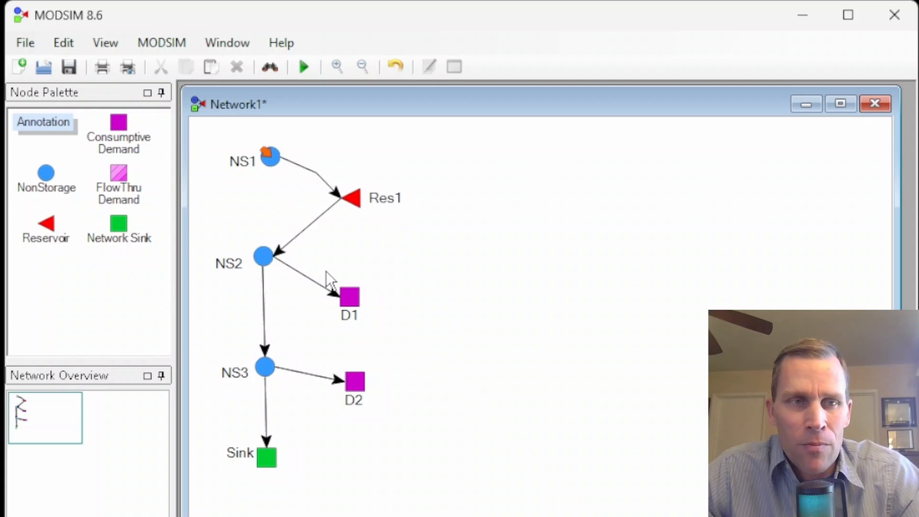
# Enlarge the network one increment with Zoom In, and reduce it two increments with Zoom Out
pyautogui.click(103, 45)
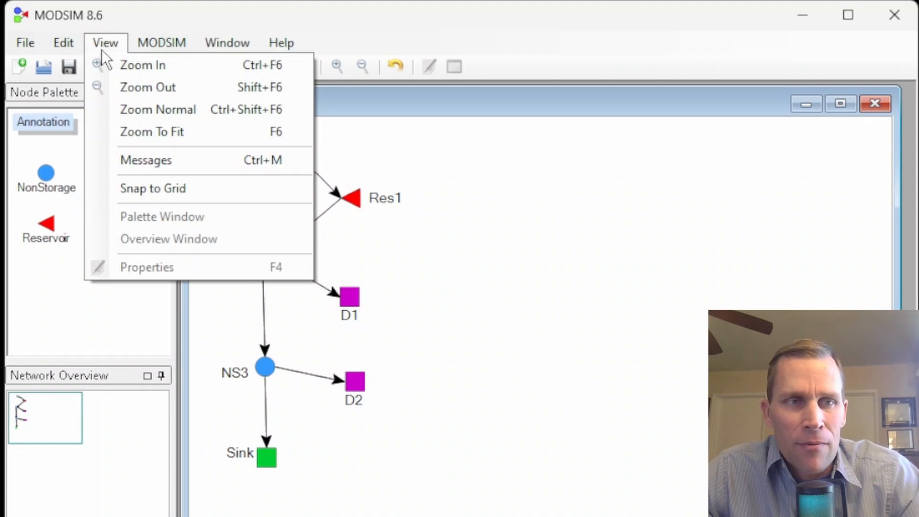
pyautogui.click(131, 72)
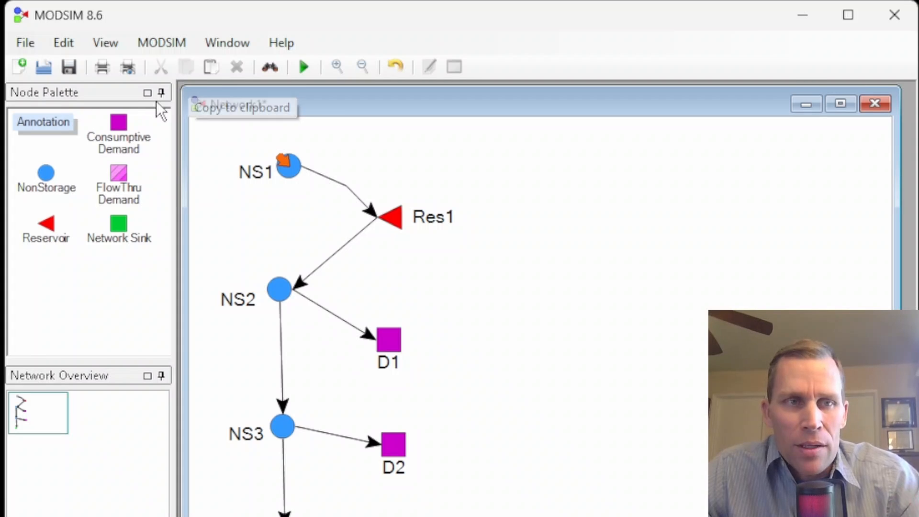
pyautogui.click(114, 48)
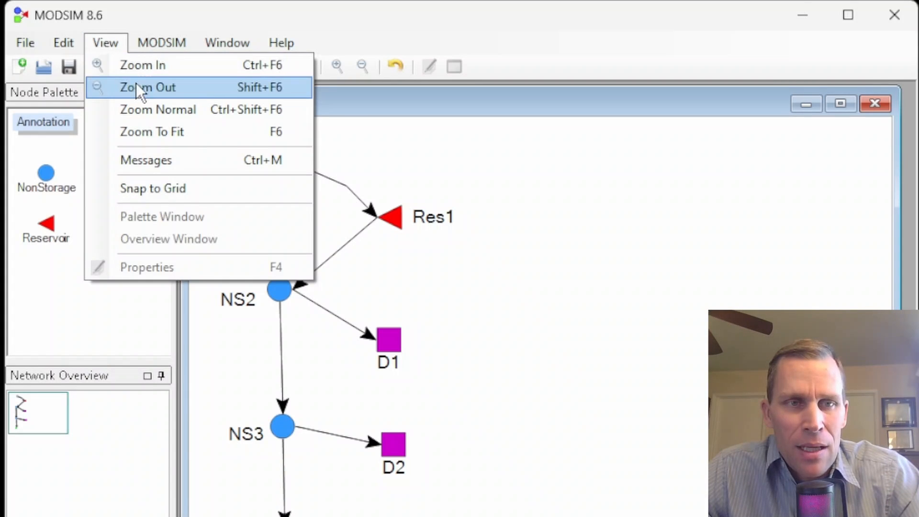
pyautogui.click(137, 85)
pyautogui.click(115, 43)
pyautogui.click(132, 86)
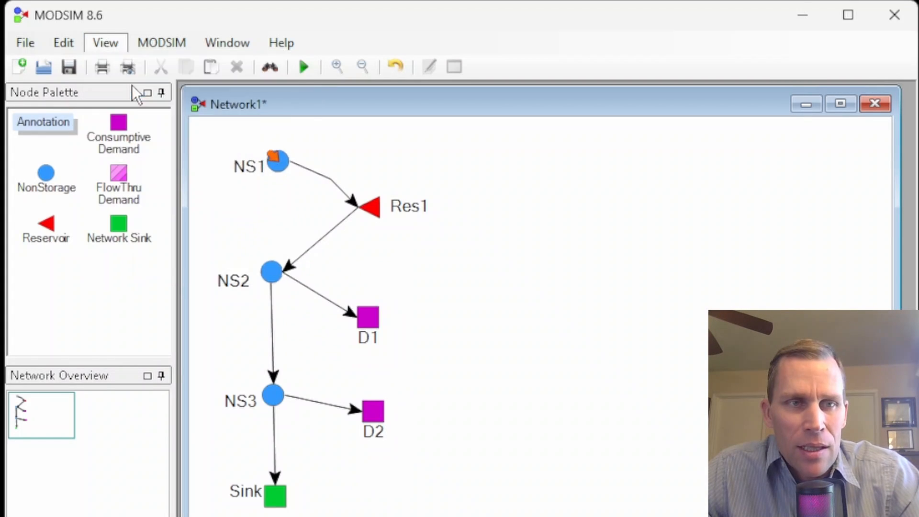
# Examine the keyboard shortcuts listed for the zoom commands
pyautogui.click(119, 42)
pyautogui.moveTo(161, 43)
pyautogui.moveTo(105, 42)
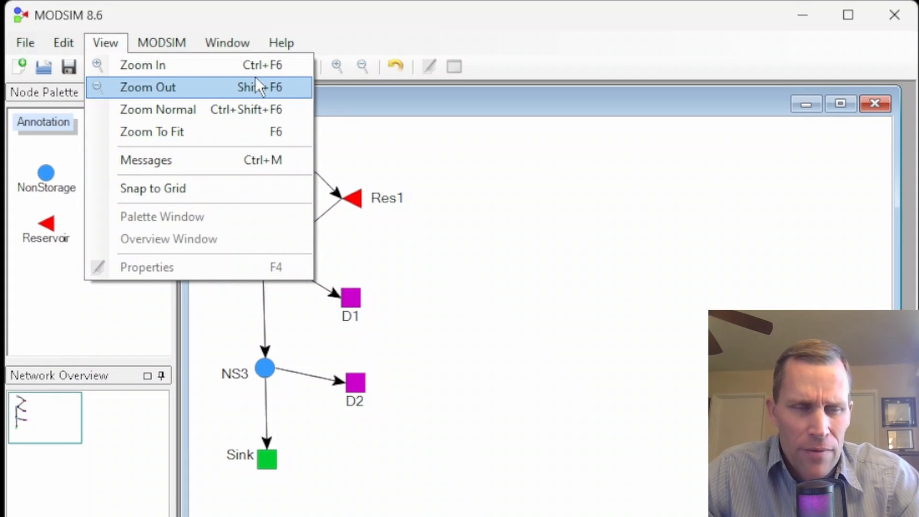
pyautogui.moveTo(285, 43)
pyautogui.click(312, 15)
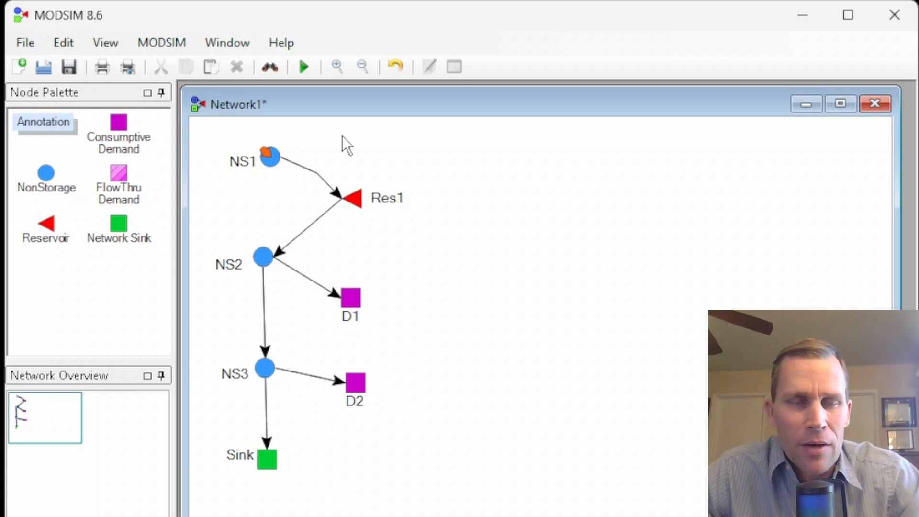
# Examine the zoom percentage and its preset levels while zooming the network slightly in and out
pyautogui.scroll(-1, 335, 198)
pyautogui.scroll(1, 335, 198)
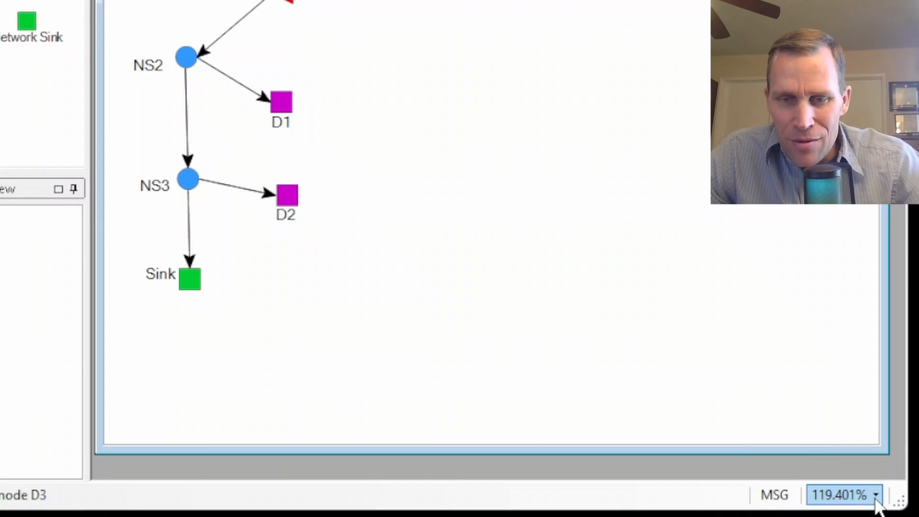
pyautogui.click(876, 494)
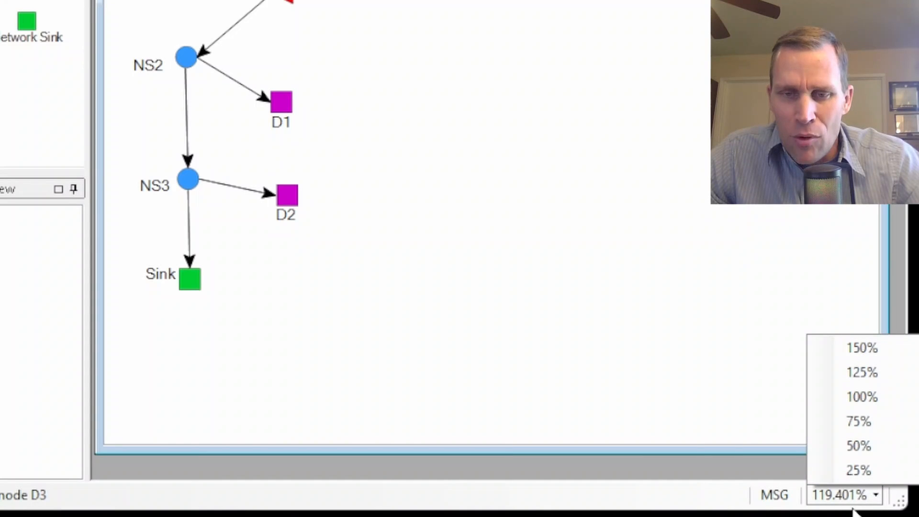
pyautogui.click(529, 283)
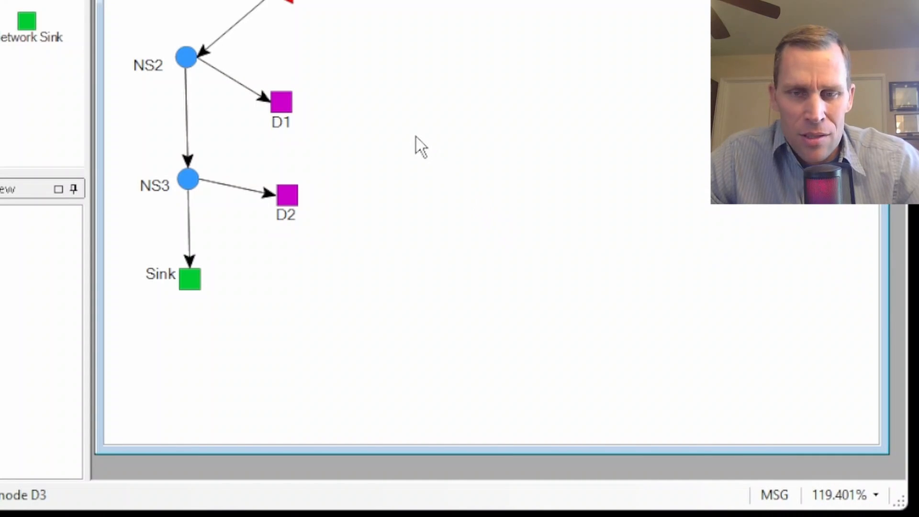
pyautogui.scroll(1, 406, 136)
pyautogui.scroll(-1, 406, 136)
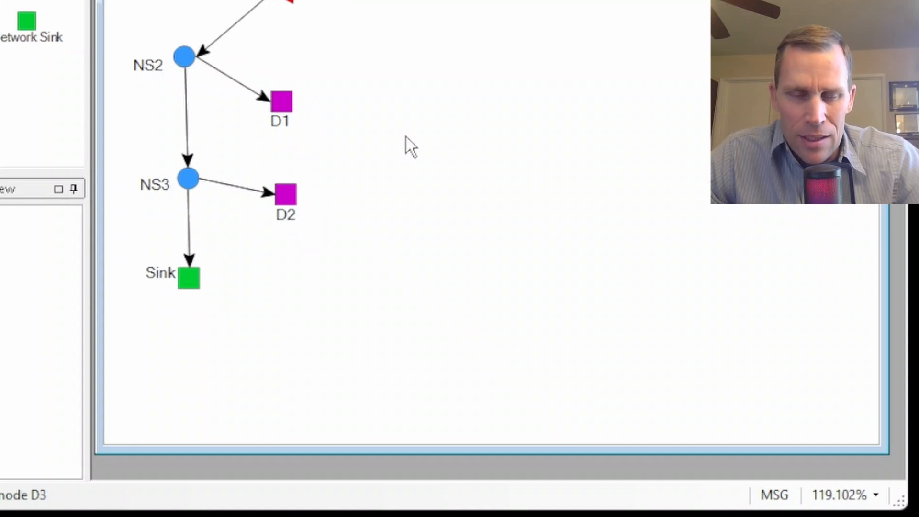
pyautogui.scroll(1, 406, 136)
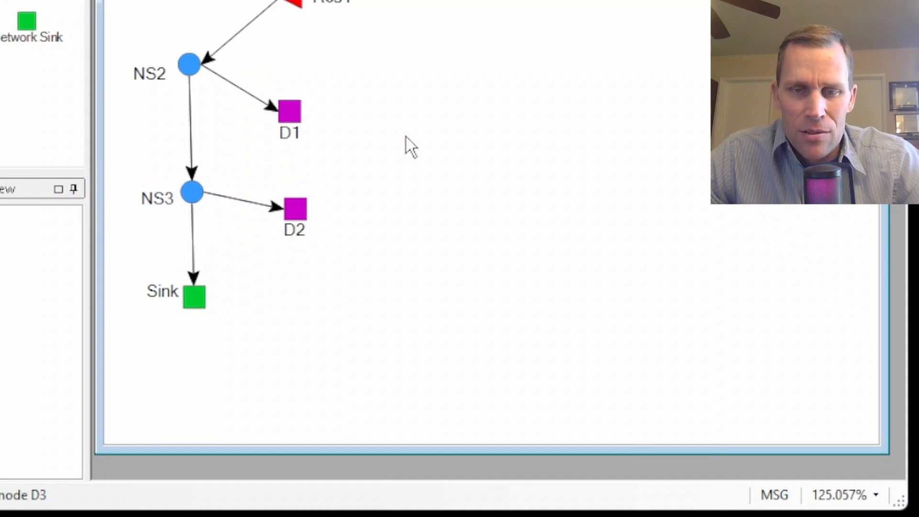
# Set the network zoom to the 100% preset and apply the Zoom Normal command
pyautogui.click(879, 497)
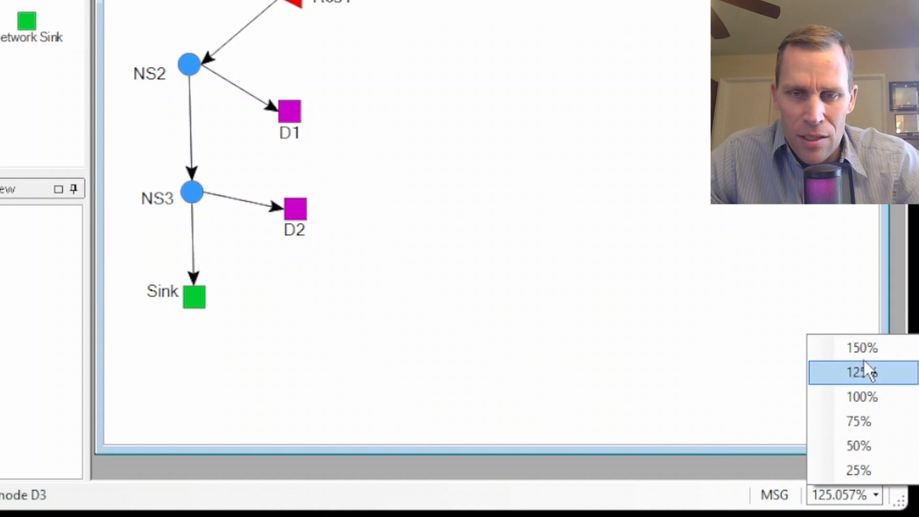
pyautogui.click(863, 398)
pyautogui.click(110, 42)
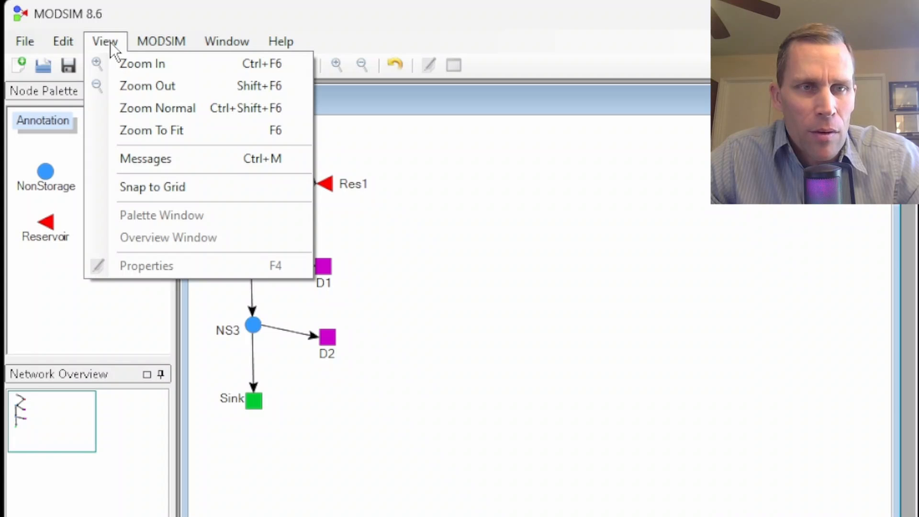
pyautogui.click(143, 106)
pyautogui.click(110, 41)
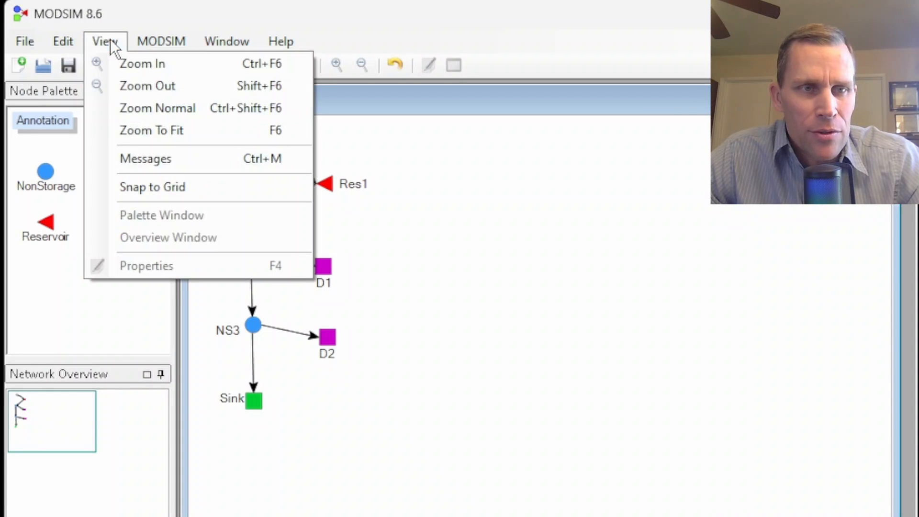
pyautogui.click(145, 115)
# Inspect the properties of the link between NS2 and NS3 to see how its default name relates to the nodes
pyautogui.scroll(2, 331, 236)
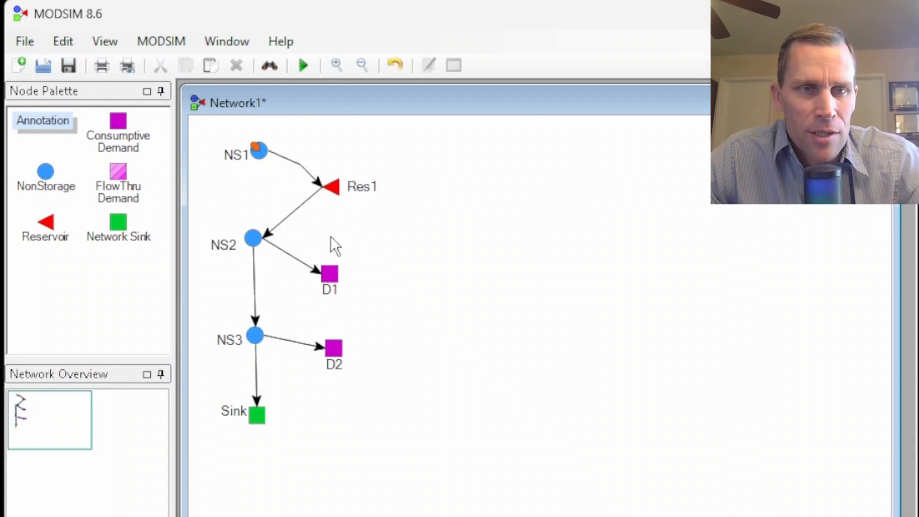
pyautogui.scroll(1, 334, 237)
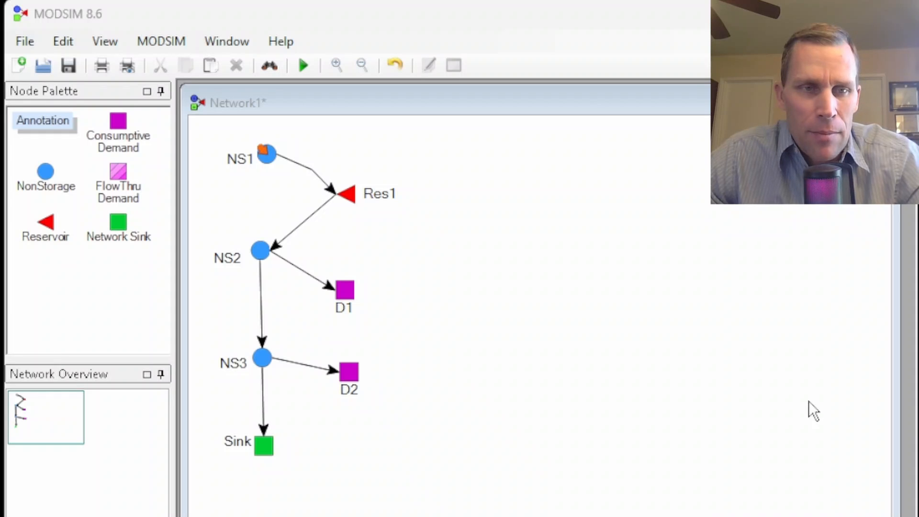
pyautogui.click(259, 259)
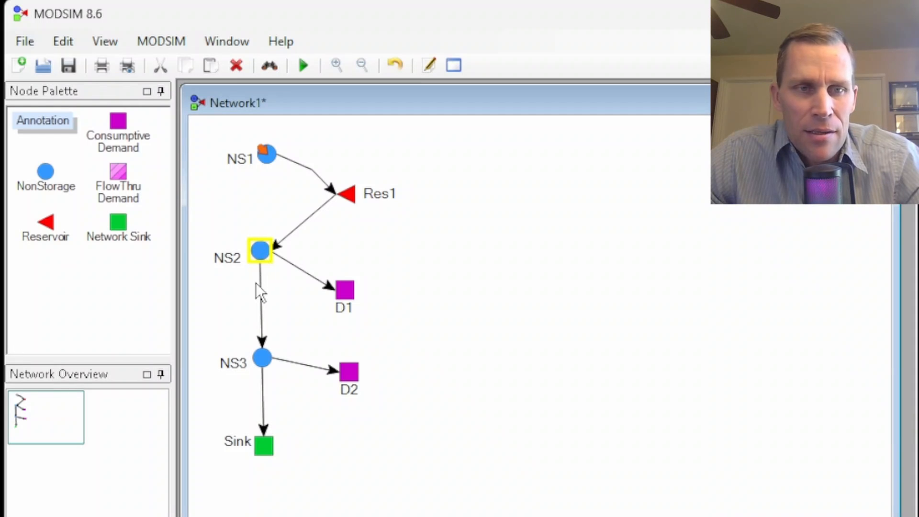
pyautogui.click(263, 295)
pyautogui.click(259, 360)
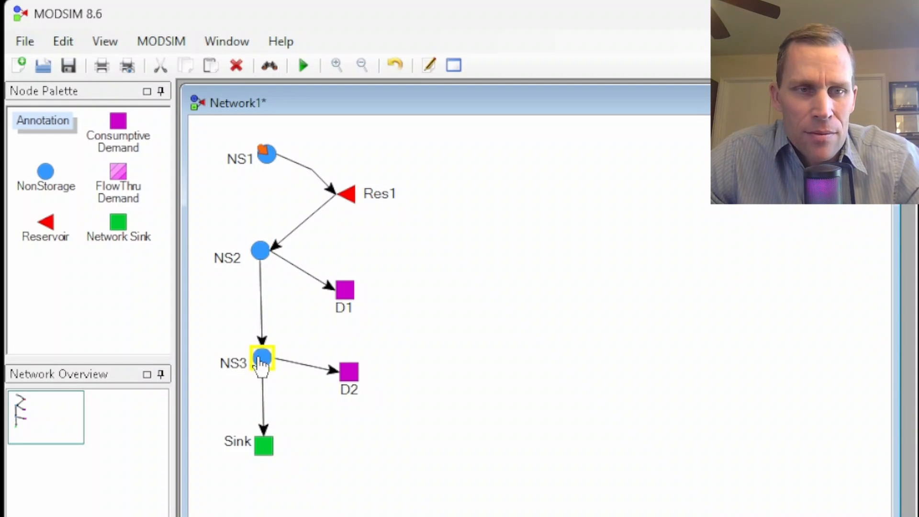
pyautogui.click(261, 311)
pyautogui.rightClick(261, 311)
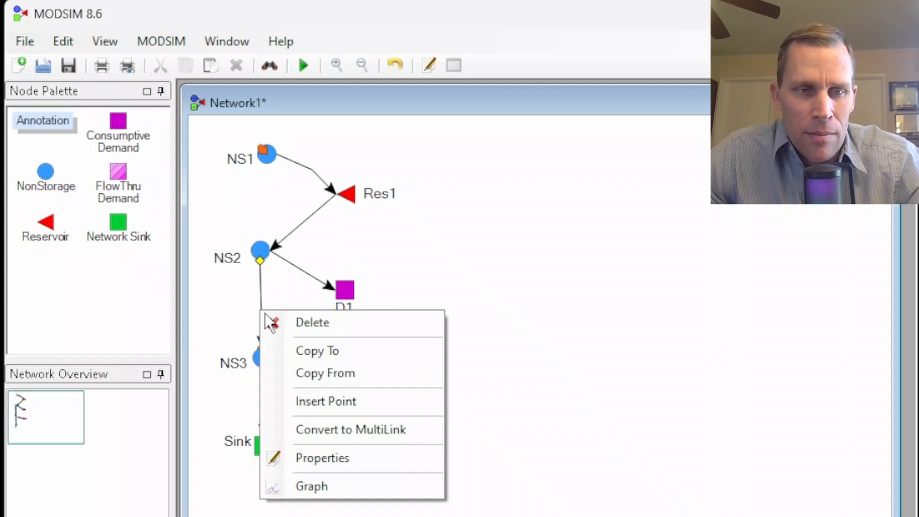
pyautogui.click(303, 457)
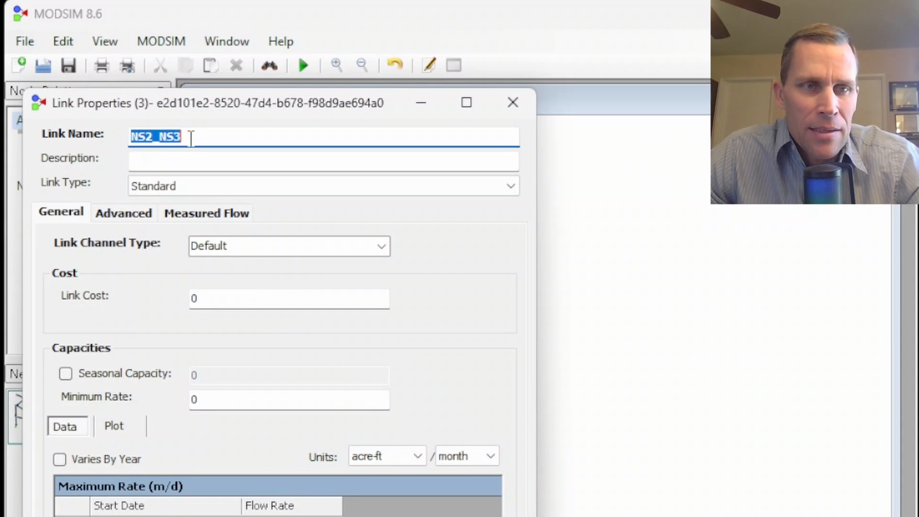
pyautogui.moveTo(185, 111); pyautogui.dragTo(565, 100)
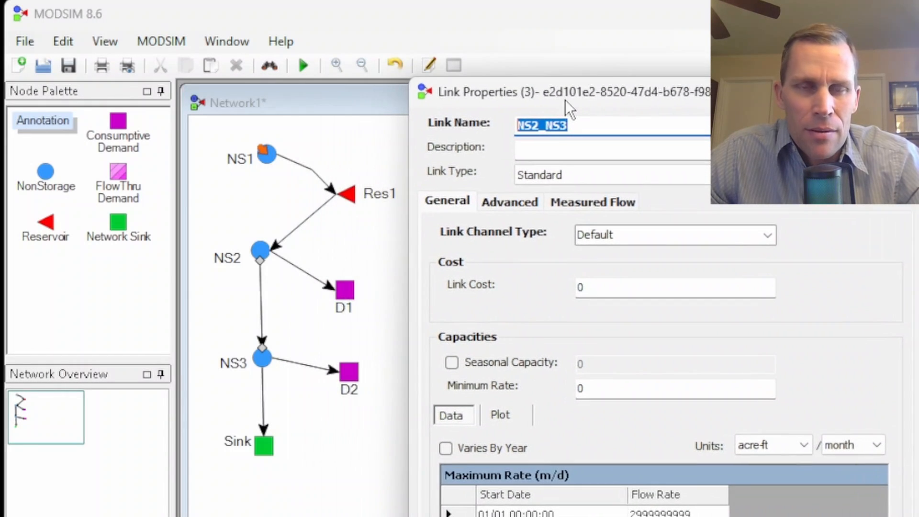
pyautogui.click(902, 91)
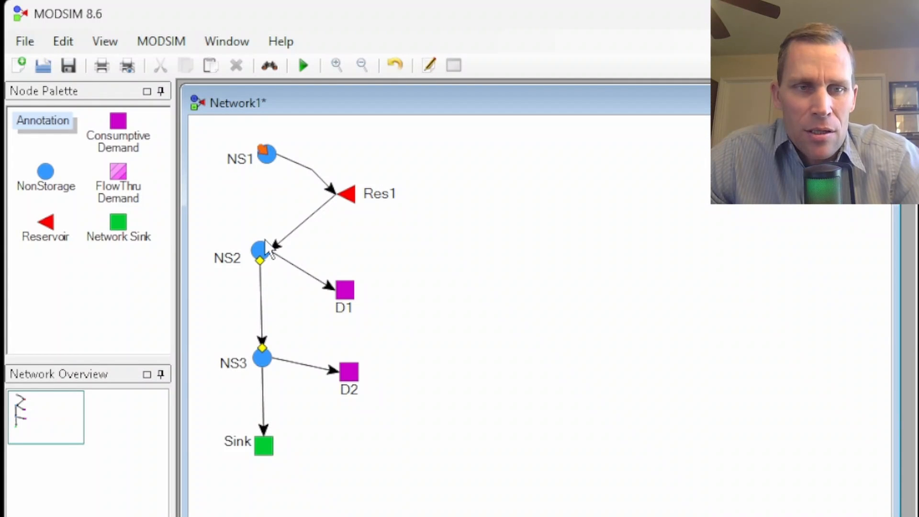
# Rename node NS3 as NS4 directly on its label in the network
pyautogui.doubleClick(246, 366)
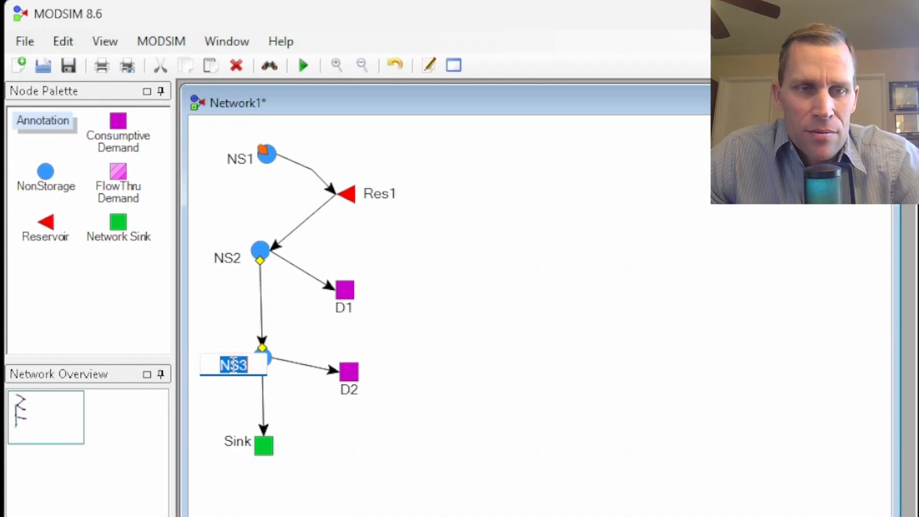
pyautogui.click(263, 366)
pyautogui.press('BackSpace')
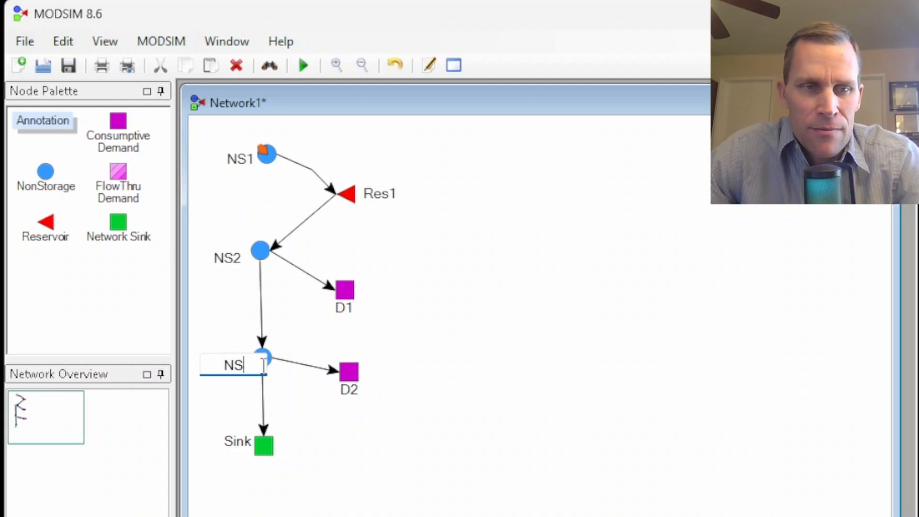
pyautogui.write('4')
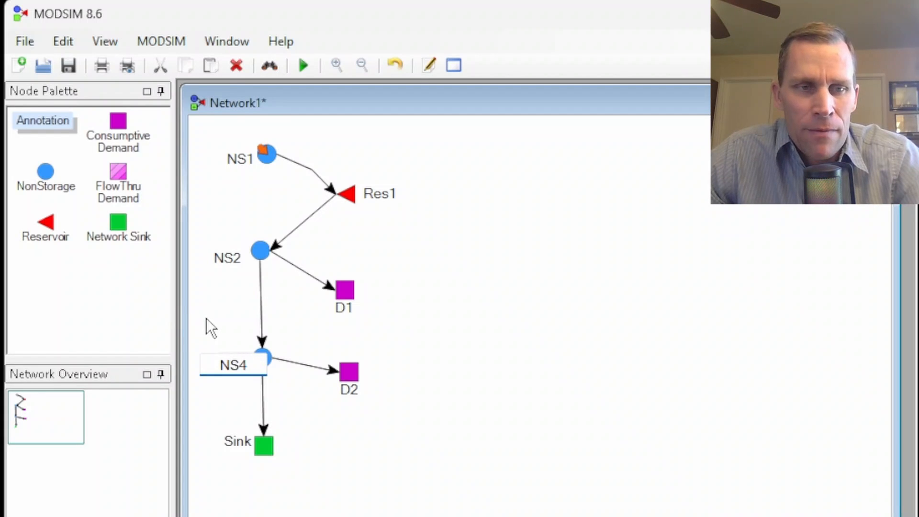
pyautogui.click(235, 295)
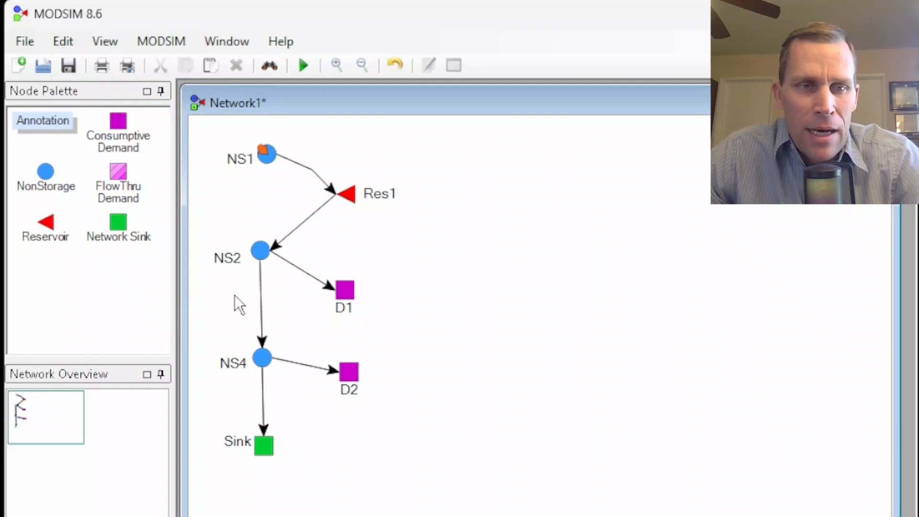
# Check the name of the link between NS2 and NS4 in its properties
pyautogui.rightClick(260, 300)
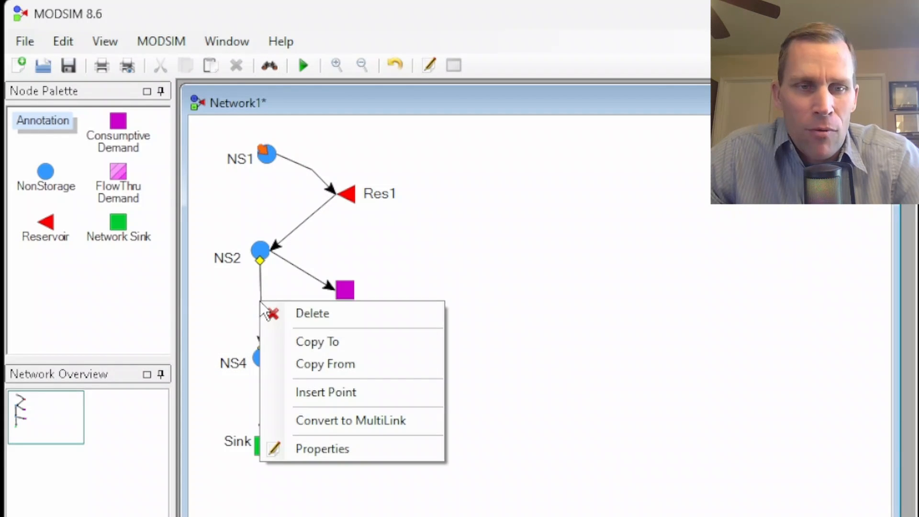
pyautogui.click(329, 448)
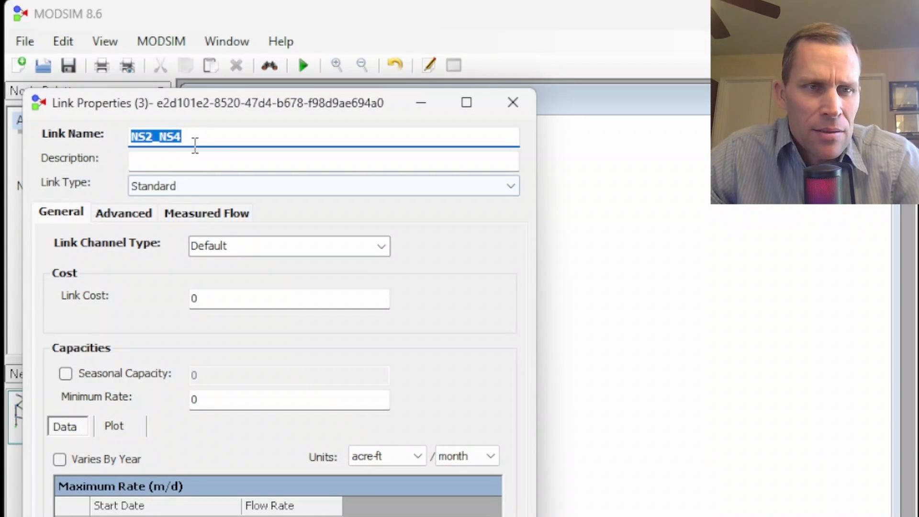
pyautogui.moveTo(192, 140); pyautogui.dragTo(130, 139)
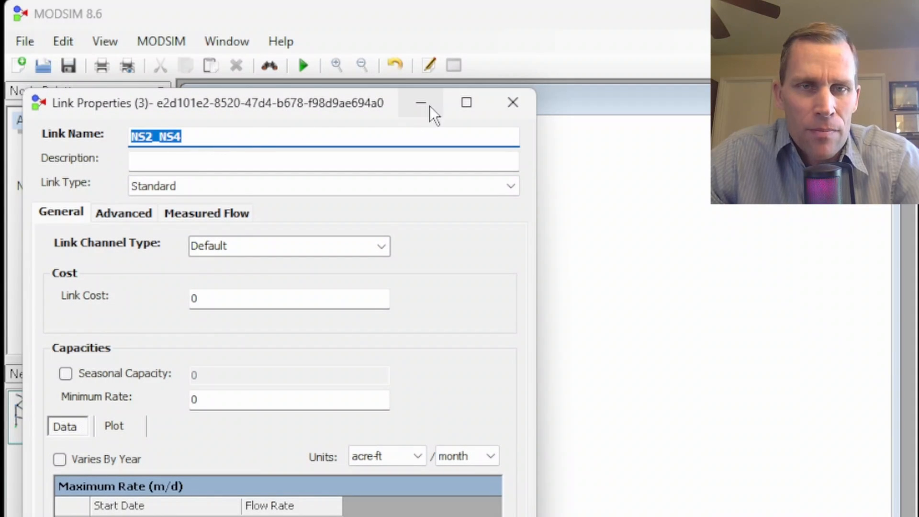
pyautogui.click(509, 104)
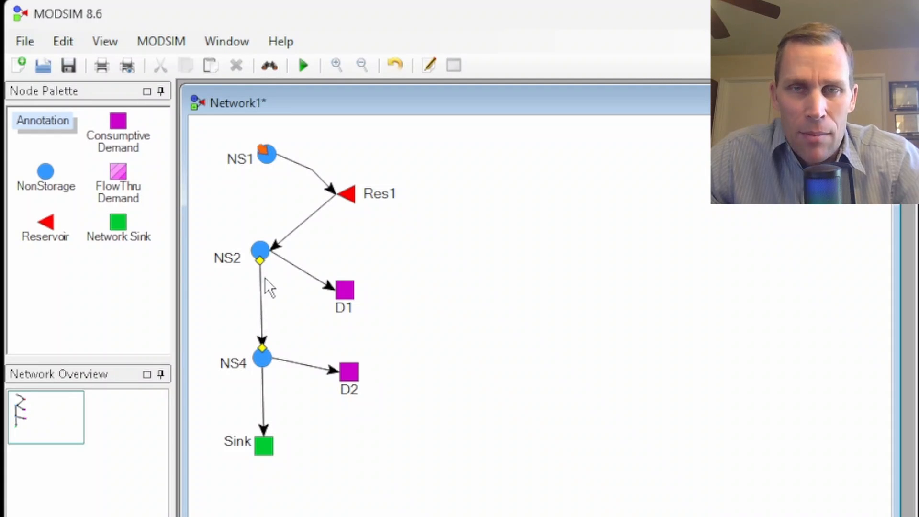
# Rename the link between NS2 and NS4 as link1 in its properties
pyautogui.rightClick(262, 306)
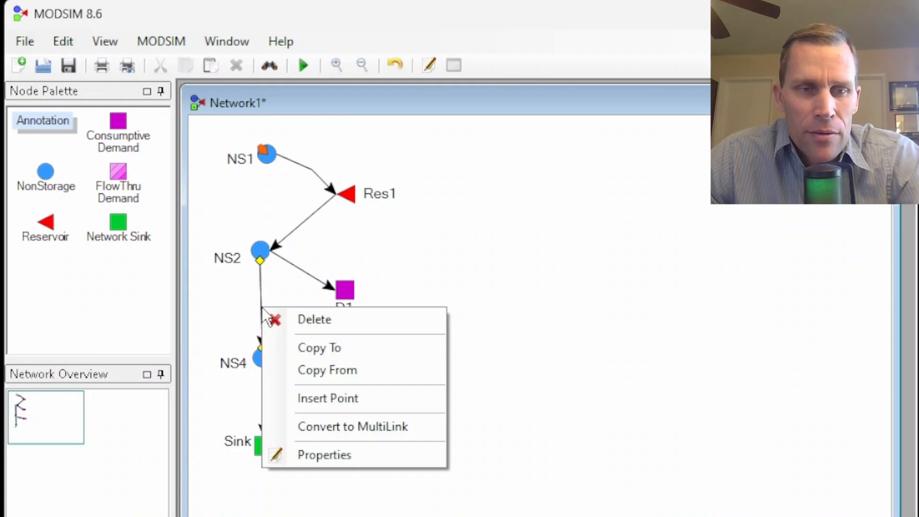
pyautogui.click(306, 453)
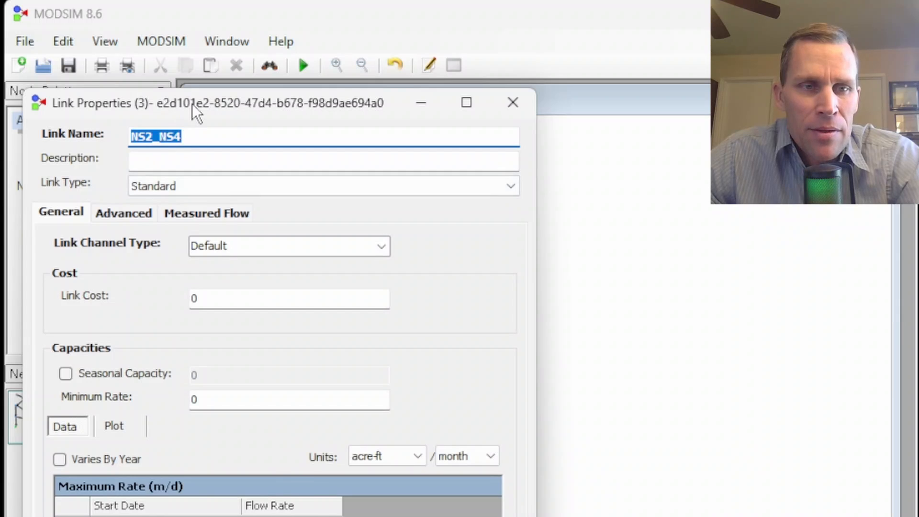
pyautogui.moveTo(191, 103); pyautogui.dragTo(487, 107)
pyautogui.press('BackSpace')
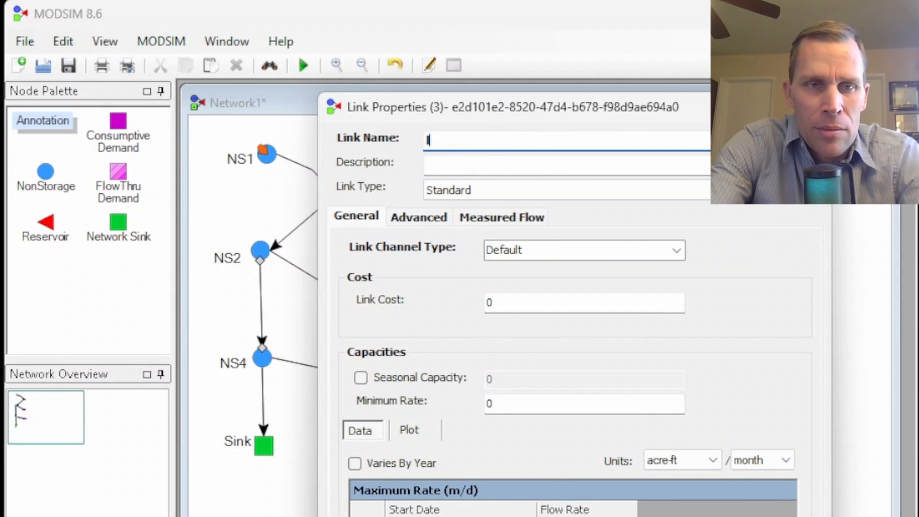
pyautogui.write('link1')
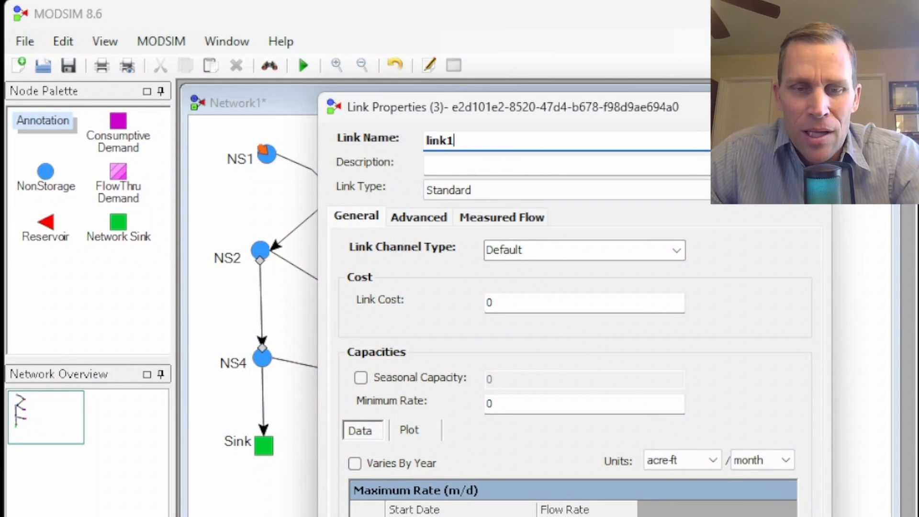
pyautogui.press('Return')
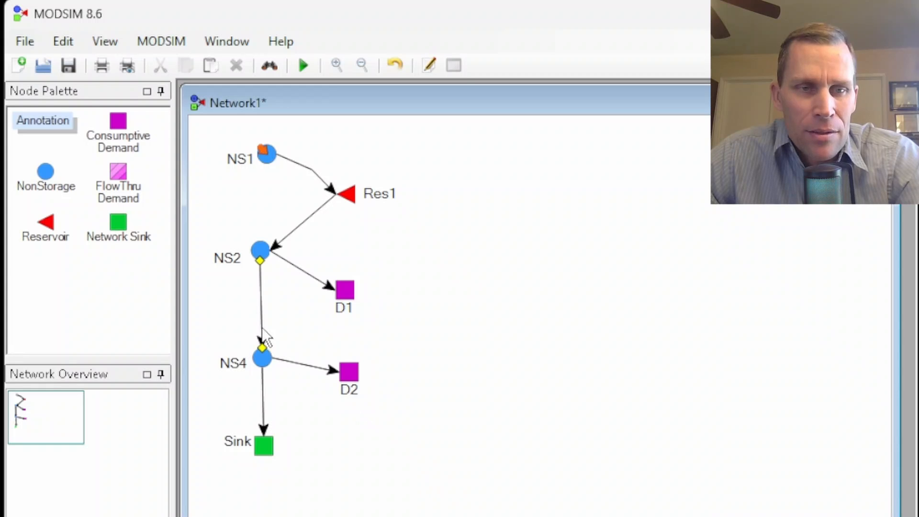
# Reopen the properties of the renamed link to review its custom name, and close them again
pyautogui.rightClick(260, 306)
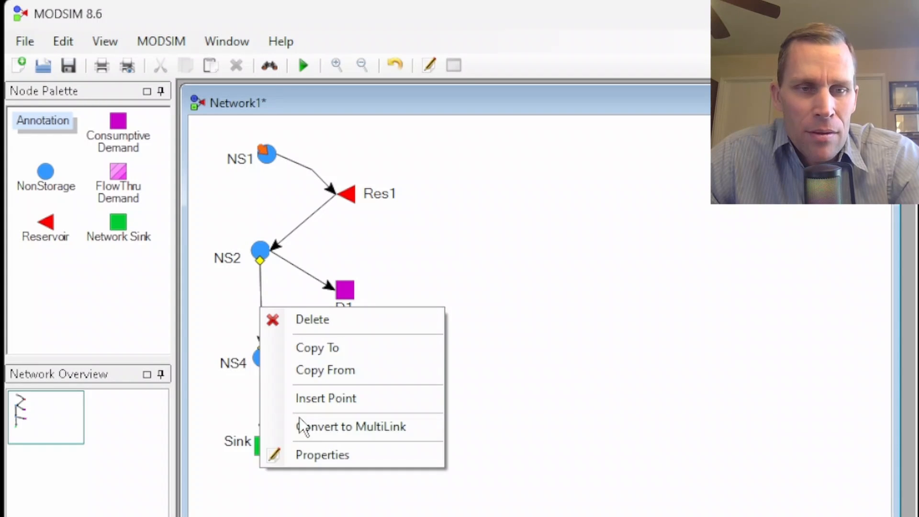
pyautogui.click(317, 452)
pyautogui.click(511, 100)
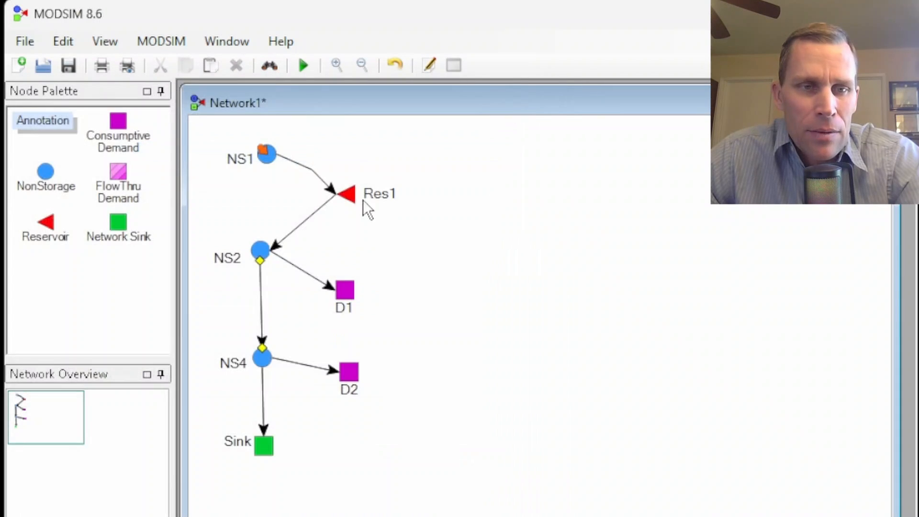
# Rename node NS4 as NS3 on its network label
pyautogui.doubleClick(232, 361)
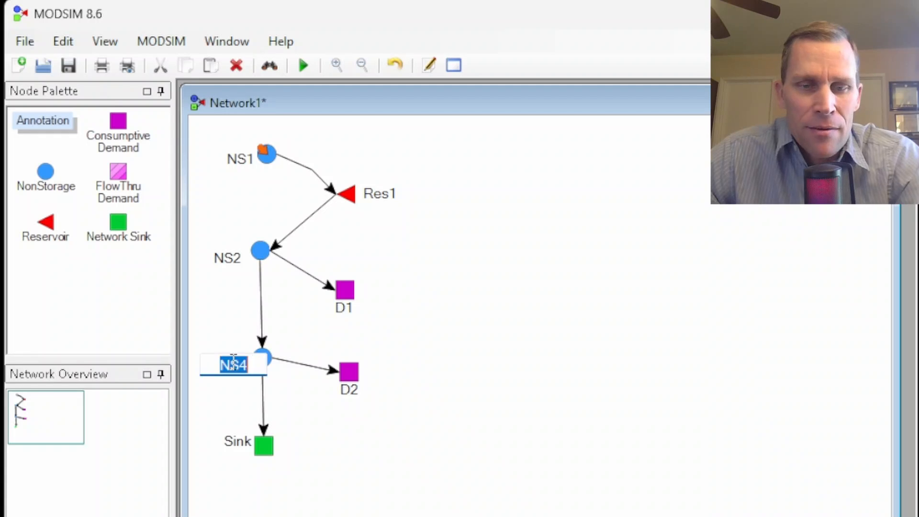
pyautogui.press('BackSpace')
pyautogui.write('3')
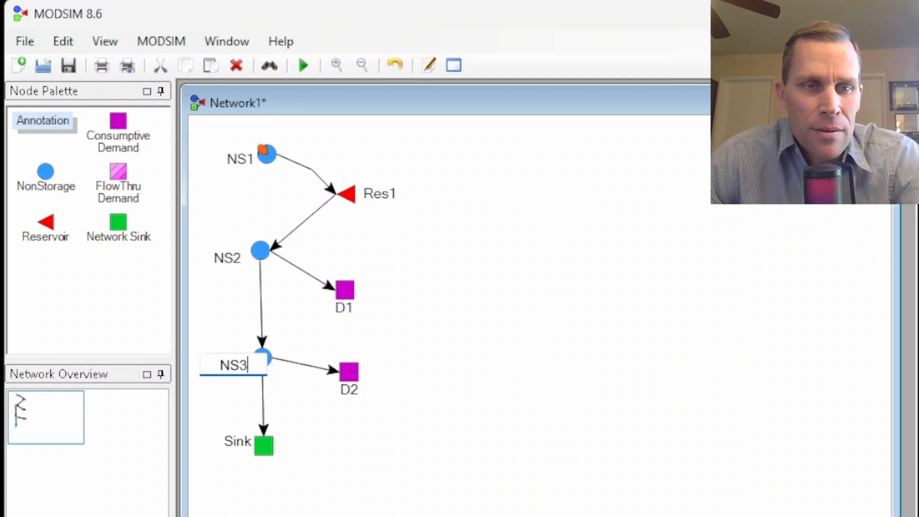
pyautogui.press('Return')
pyautogui.click(222, 291)
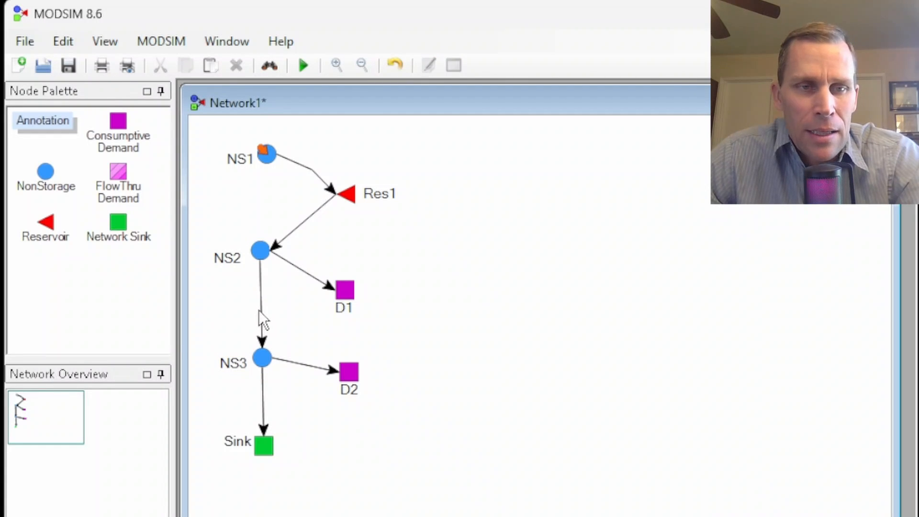
# Check whether the custom name of the link between NS2 and NS3 is kept after the node's renaming
pyautogui.rightClick(260, 305)
pyautogui.click(305, 455)
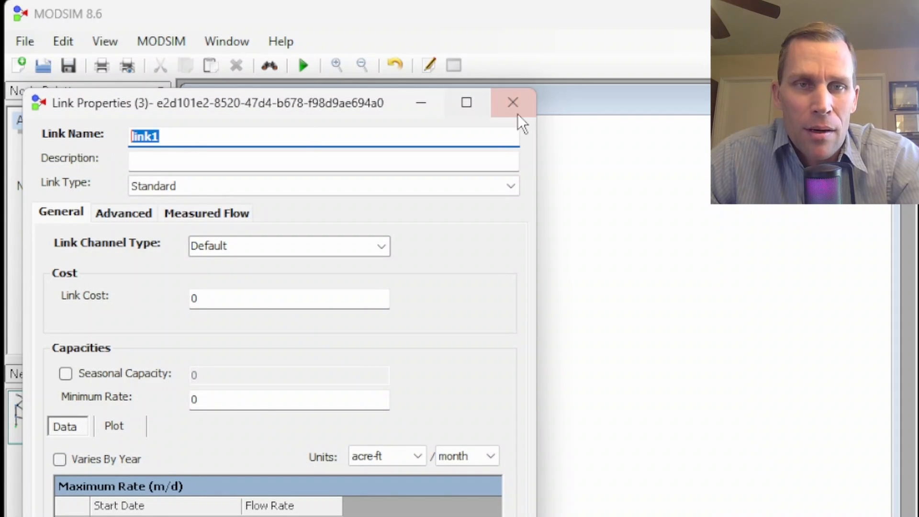
pyautogui.click(514, 106)
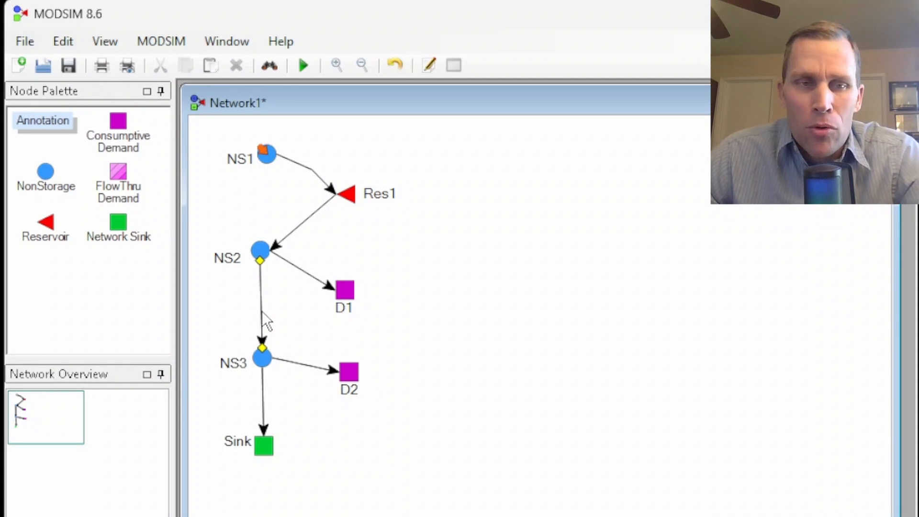
# Convert the link between NS2 and NS3 to a MultiLink
pyautogui.rightClick(263, 298)
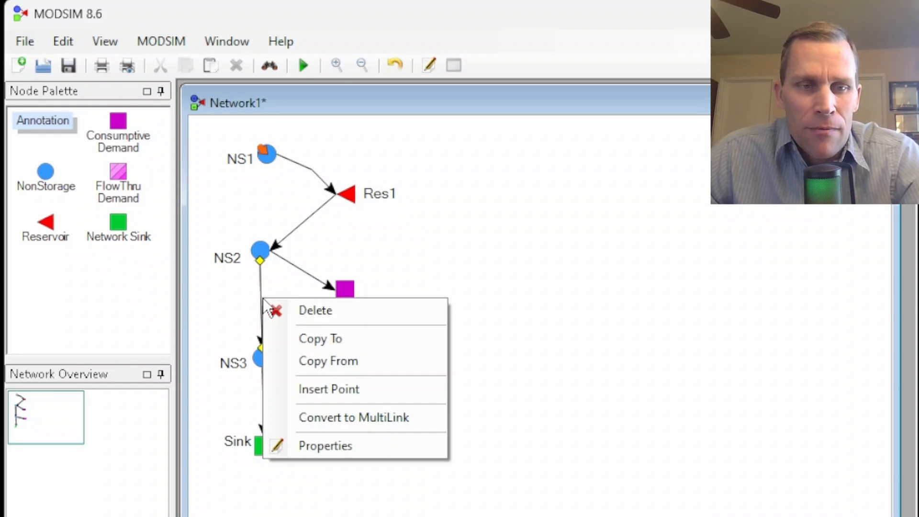
pyautogui.click(338, 422)
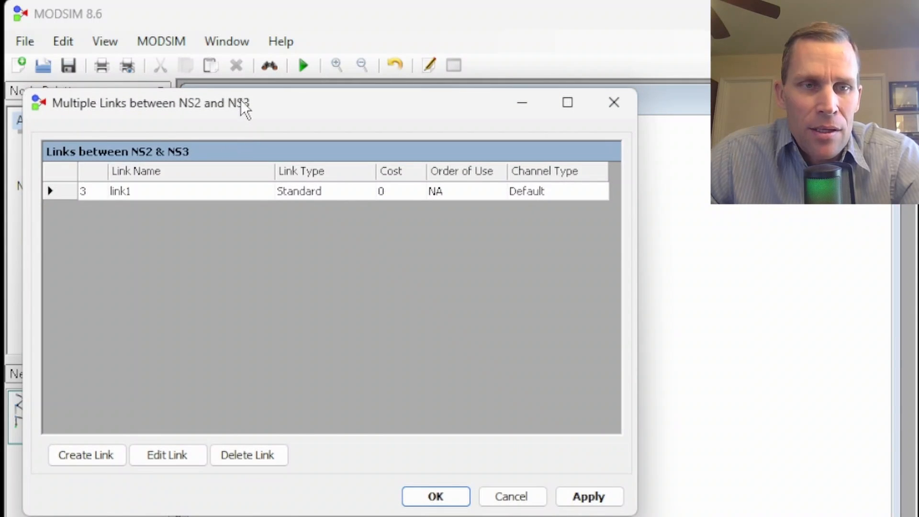
pyautogui.moveTo(242, 106); pyautogui.dragTo(604, 111)
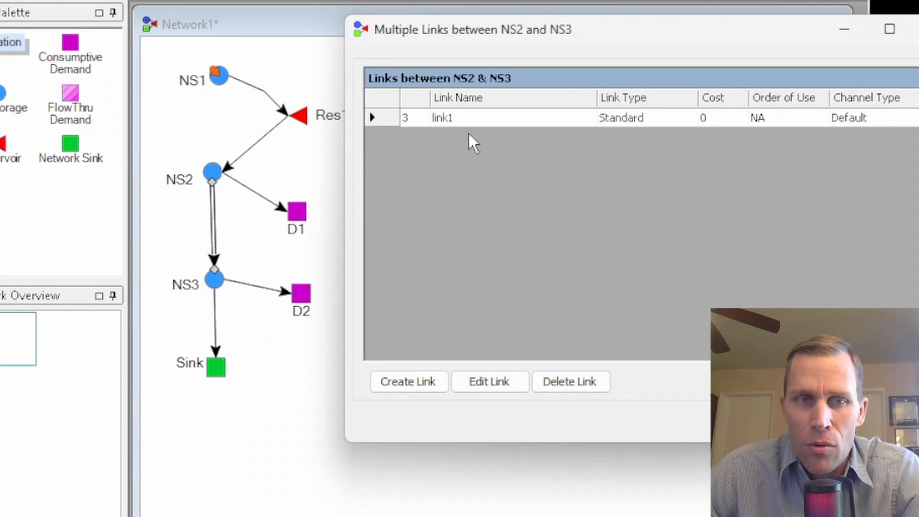
# Start creating a second link between NS2 and NS3 and try the link name NS2_NS3_4
pyautogui.click(415, 381)
pyautogui.moveTo(209, 27); pyautogui.dragTo(567, 24)
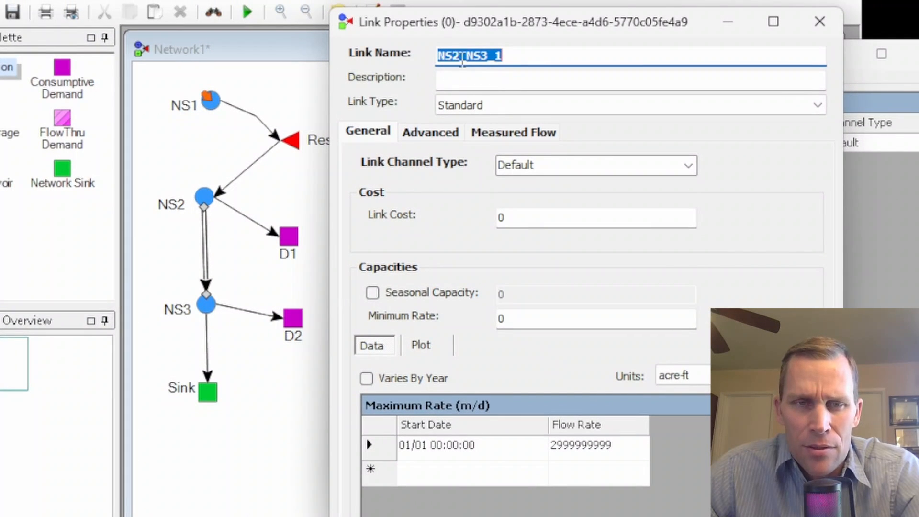
pyautogui.click(522, 55)
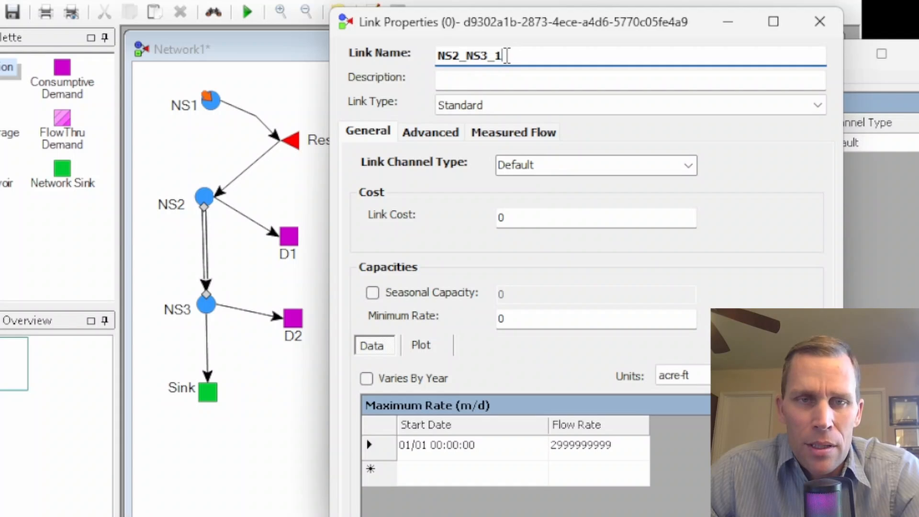
pyautogui.moveTo(507, 55); pyautogui.dragTo(427, 55)
pyautogui.click(513, 56)
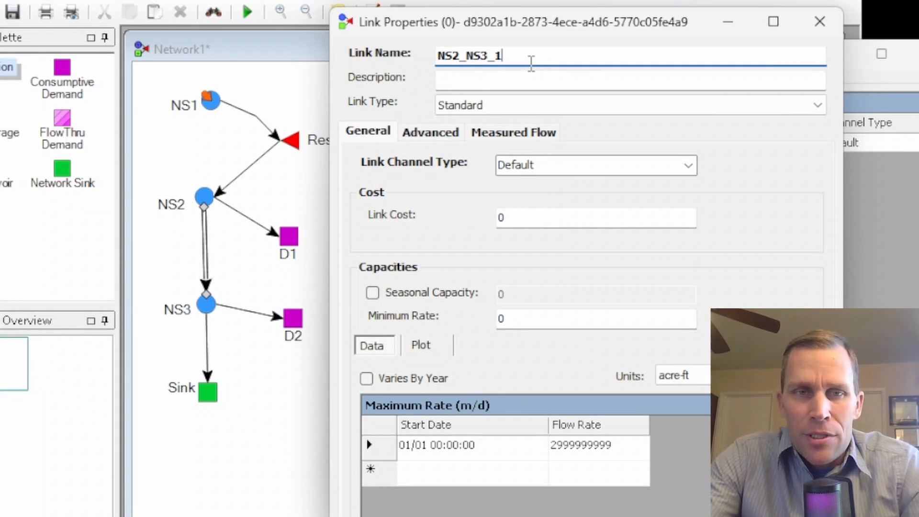
pyautogui.press('BackSpace')
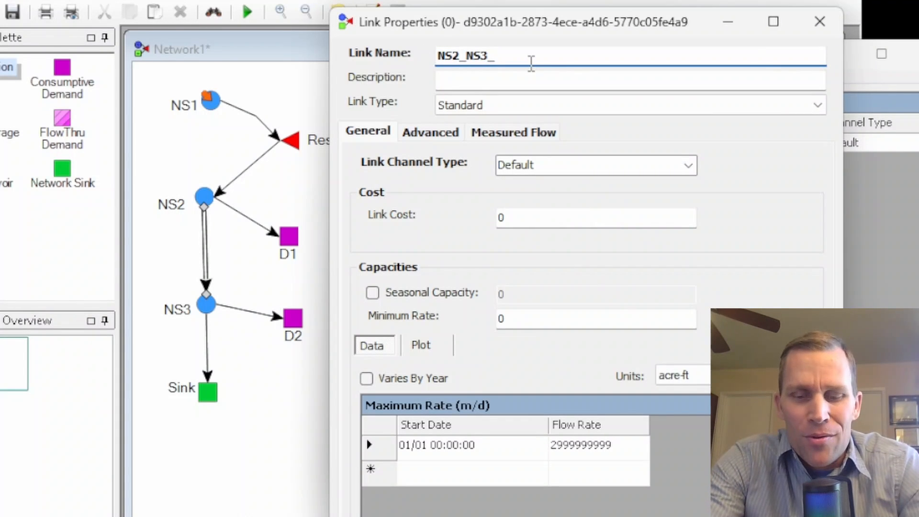
pyautogui.write('2')
pyautogui.press('BackSpace')
pyautogui.write('4')
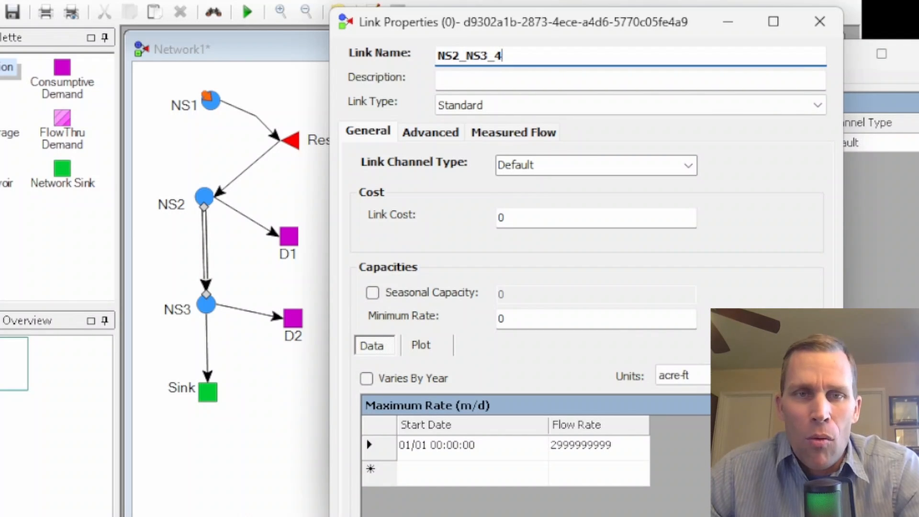
pyautogui.moveTo(561, 24); pyautogui.dragTo(158, 85)
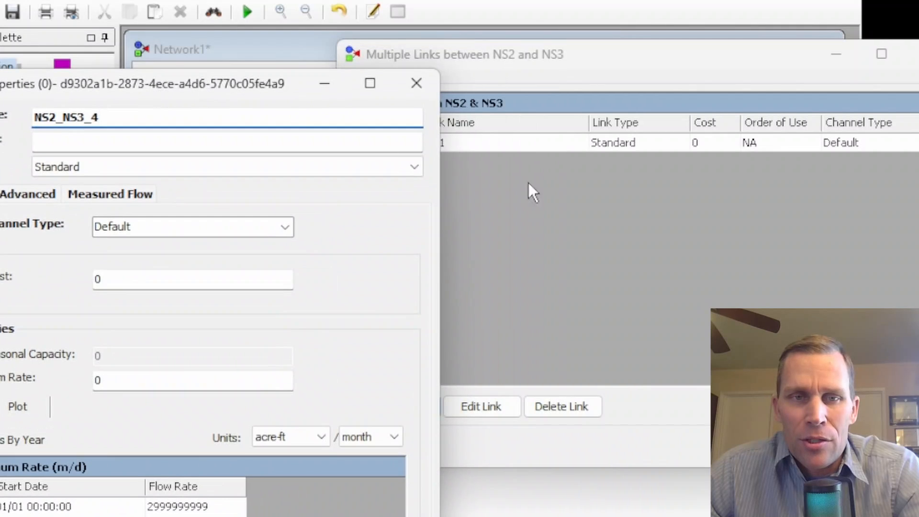
pyautogui.moveTo(271, 103); pyautogui.dragTo(661, 52)
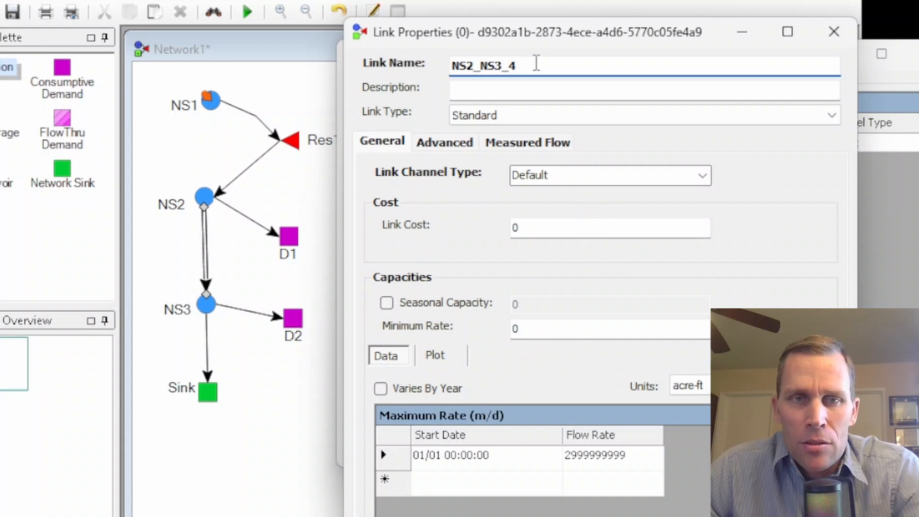
# Try the suffixes -A and -Spill on the new link's name, and remove them again
pyautogui.press('BackSpace')
pyautogui.press('BackSpace')
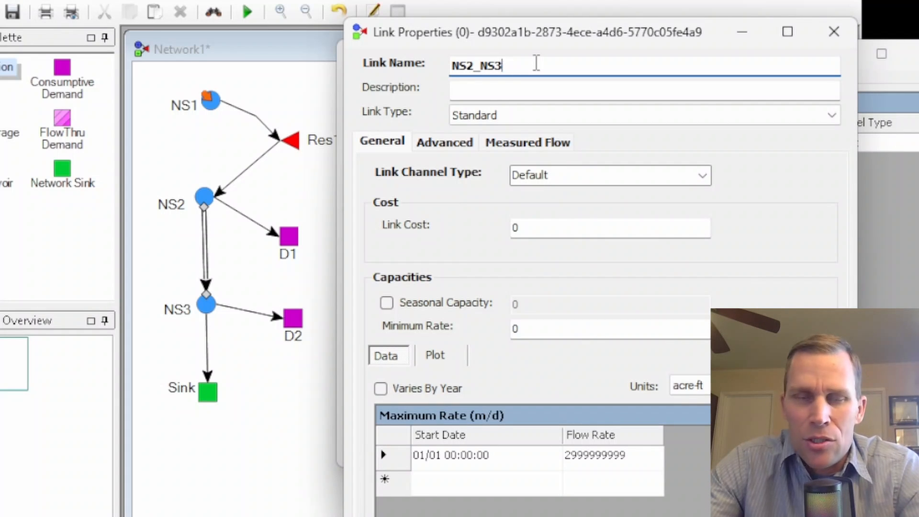
pyautogui.write('-')
pyautogui.write('S')
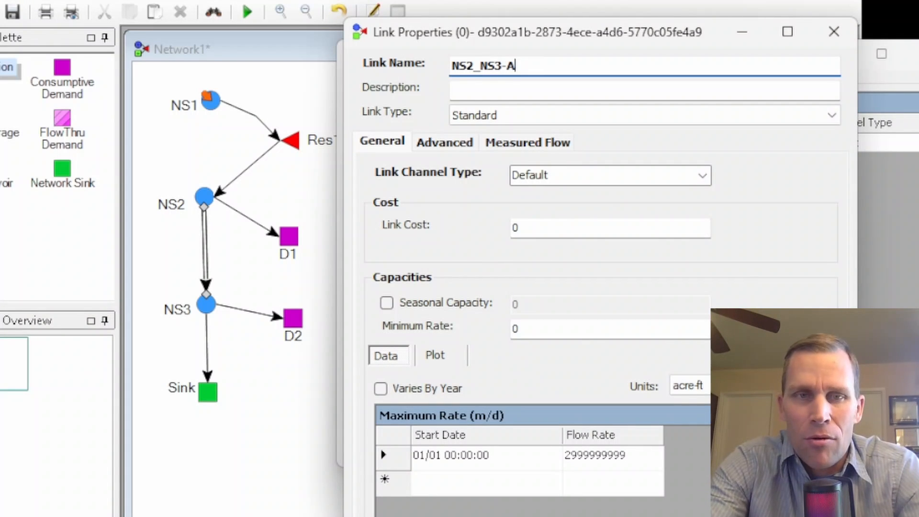
pyautogui.press('BackSpace')
pyautogui.write('Spil')
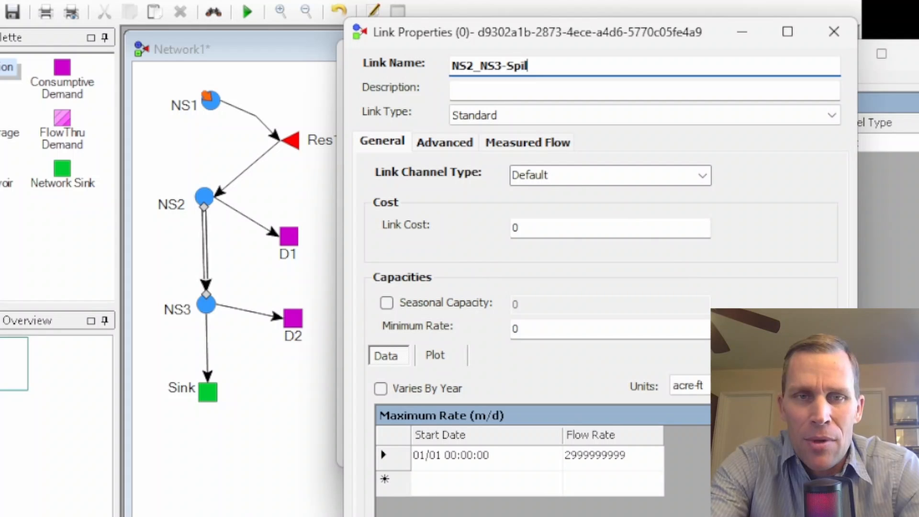
pyautogui.write('l')
pyautogui.press('BackSpace')
pyautogui.press('BackSpace')
pyautogui.press('BackSpace')
pyautogui.press('BackSpace')
pyautogui.press('BackSpace')
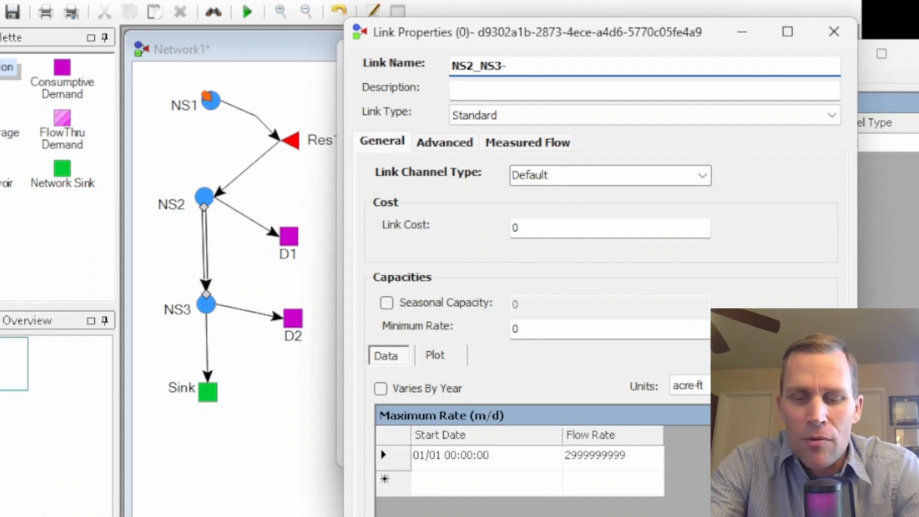
pyautogui.press('BackSpace')
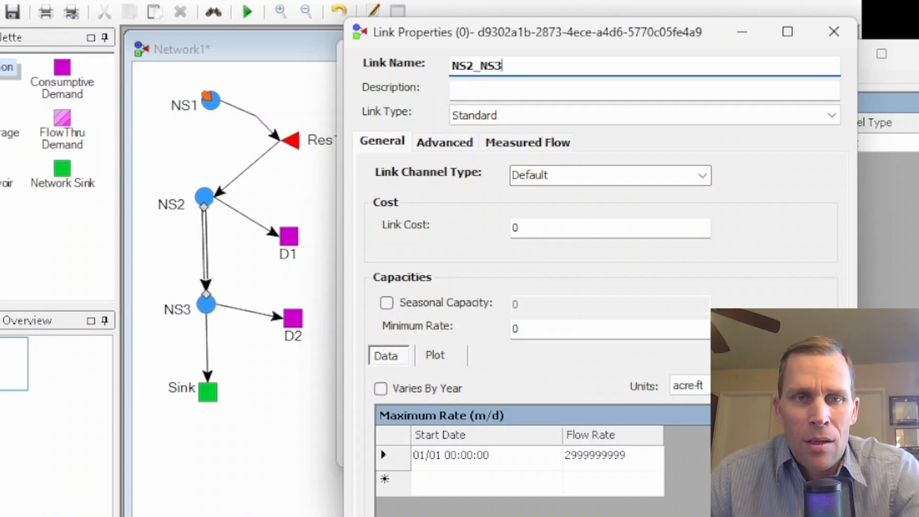
# Restore the link name NS2_NS3_1, and close the new link's properties and the multiple links dialog without adding it
pyautogui.moveTo(535, 31); pyautogui.dragTo(532, 25)
pyautogui.write('_1')
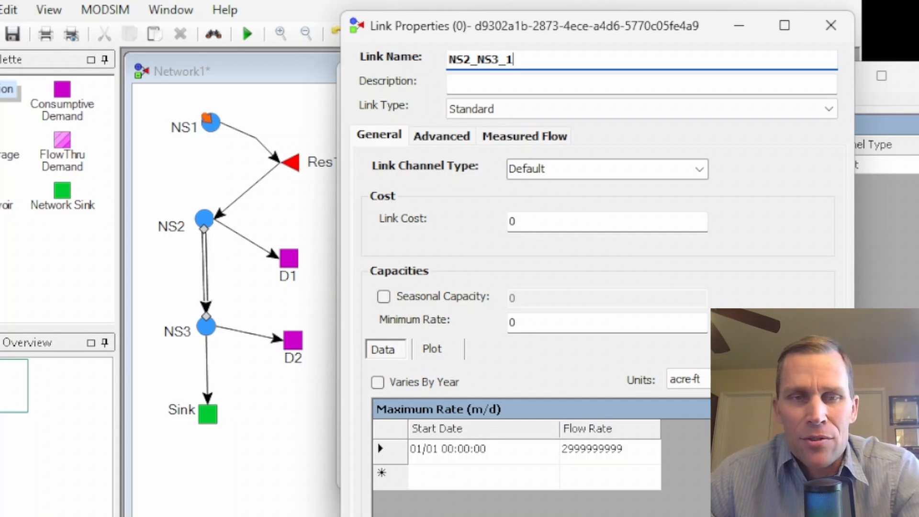
pyautogui.moveTo(526, 59); pyautogui.dragTo(436, 61)
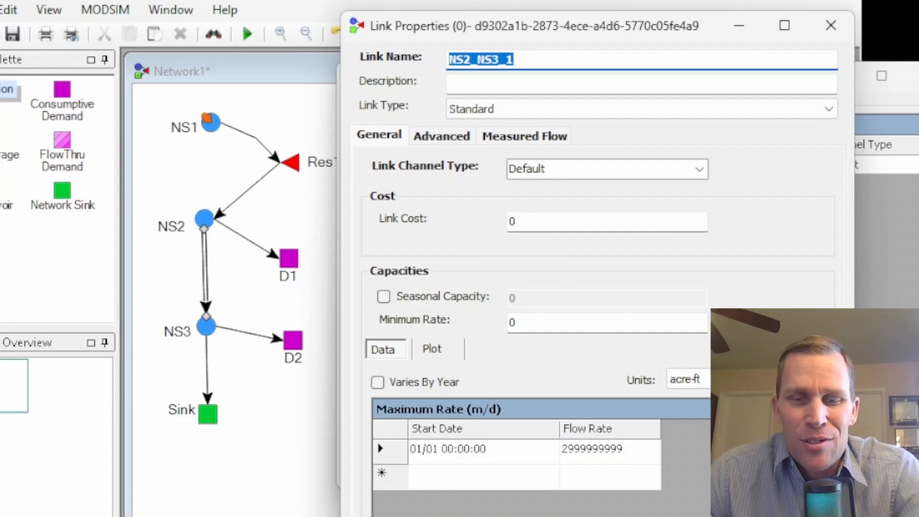
pyautogui.click(785, 507)
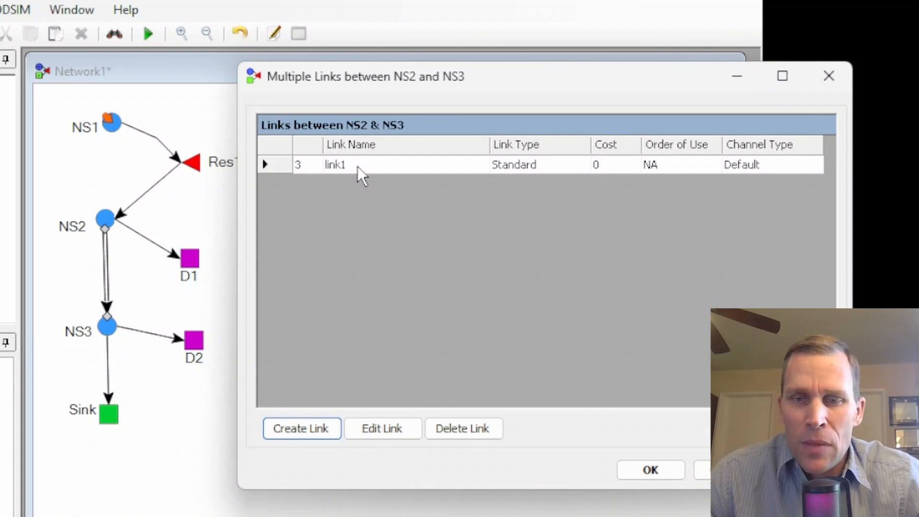
pyautogui.click(828, 75)
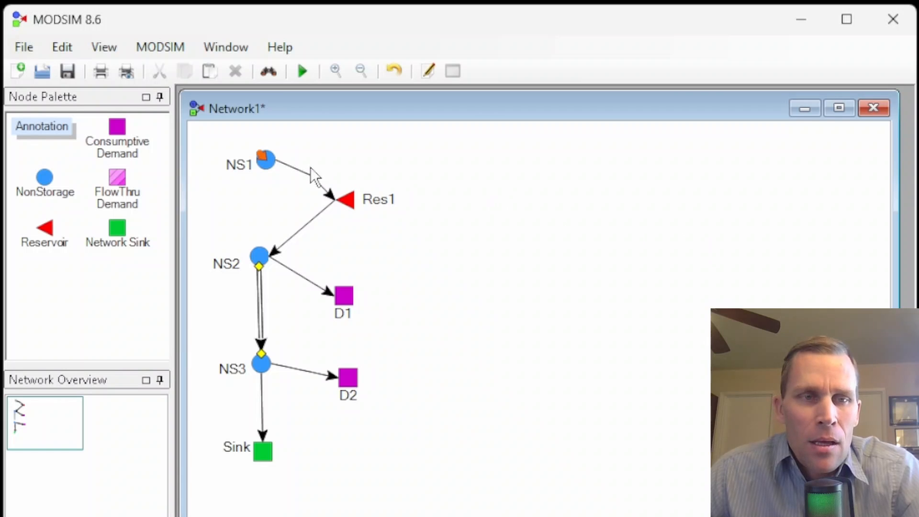
# Open the properties of node NS1 and place the window beside the network so the inflow data is in view
pyautogui.moveTo(310, 181); pyautogui.dragTo(310, 174)
pyautogui.rightClick(263, 162)
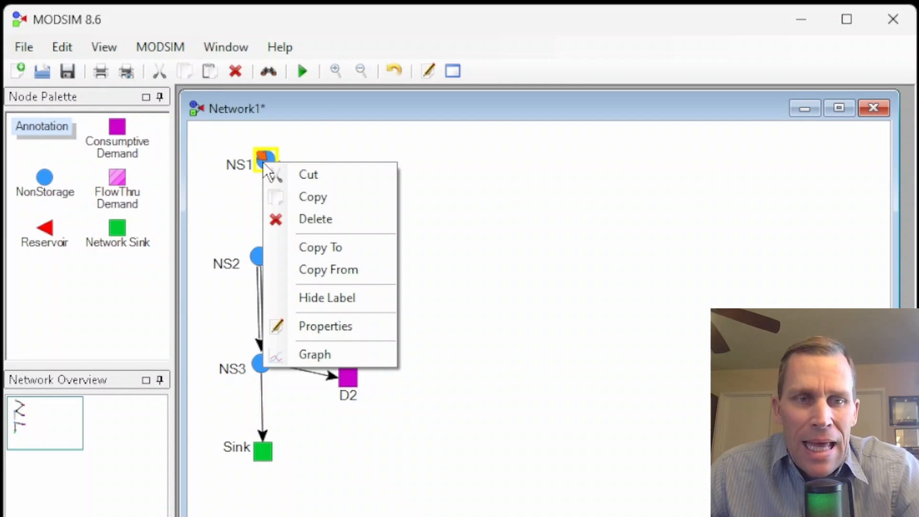
pyautogui.click(318, 329)
pyautogui.moveTo(237, 113); pyautogui.dragTo(611, 80)
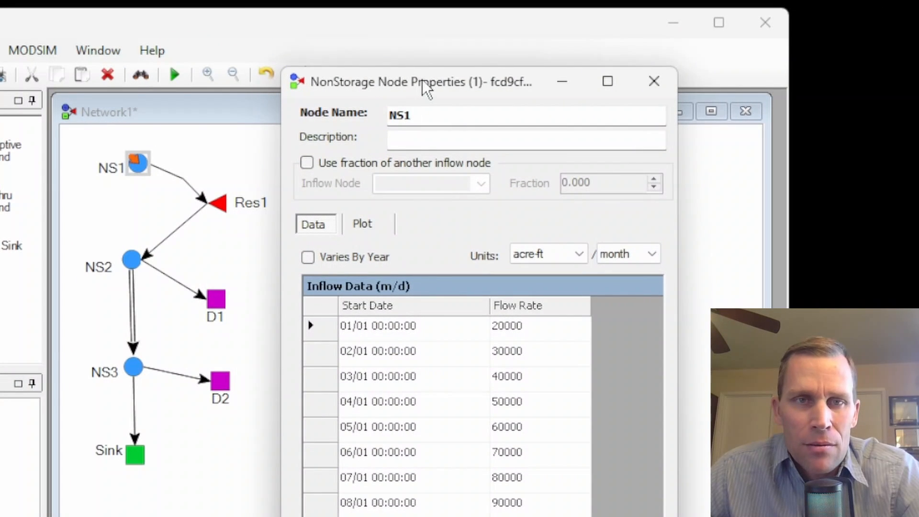
pyautogui.moveTo(422, 80); pyautogui.dragTo(424, 35)
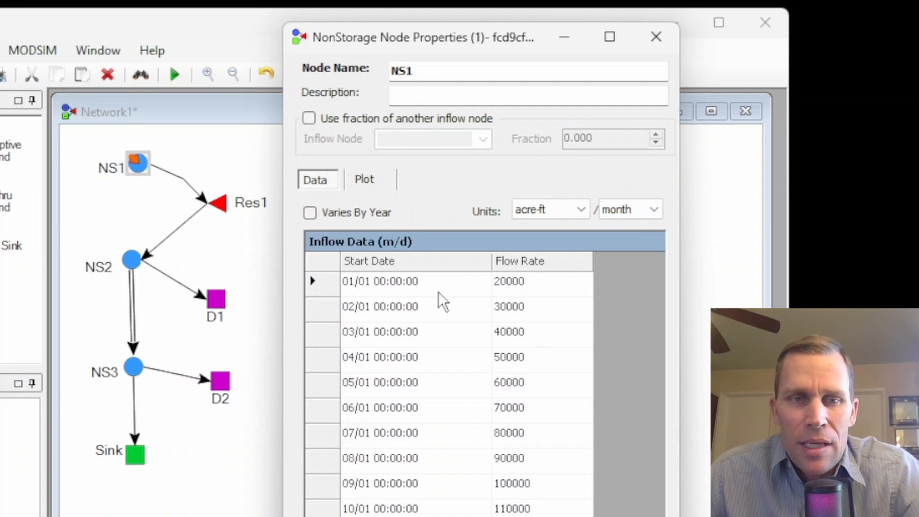
# Delete the 02/01 row from the inflow data of NS1
pyautogui.rightClick(317, 315)
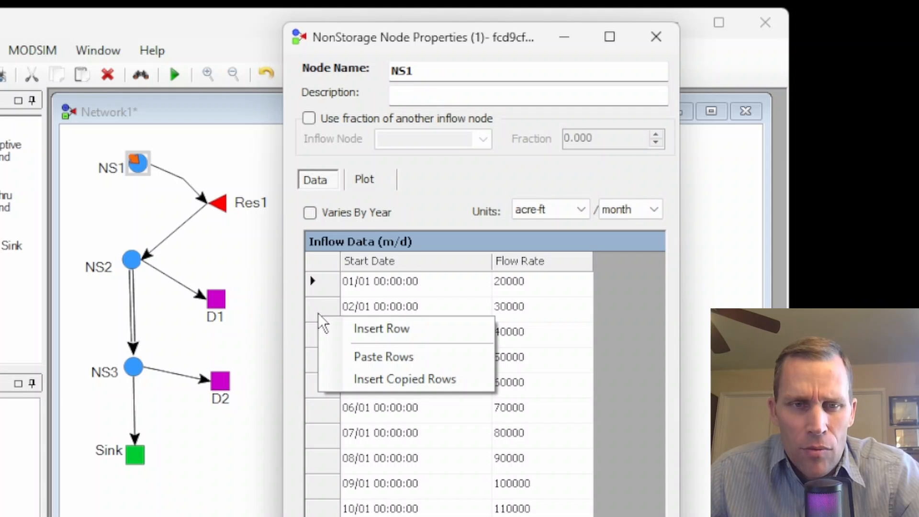
pyautogui.click(316, 310)
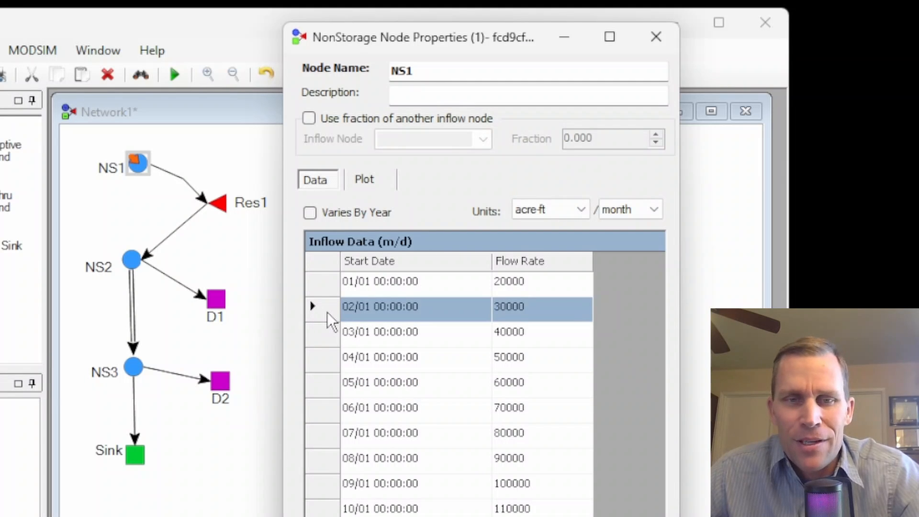
pyautogui.press('Delete')
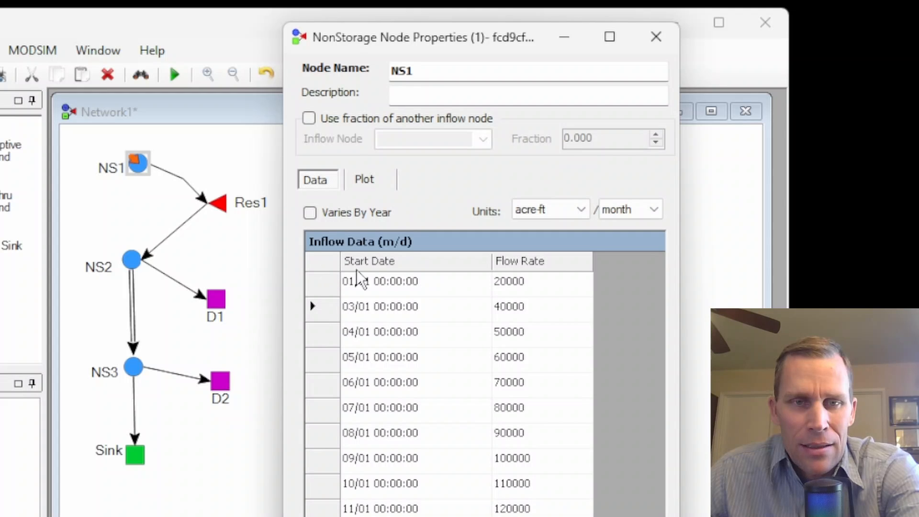
# Review the copy, paste and insert options for the columns and rows of the inflow table
pyautogui.rightClick(376, 267)
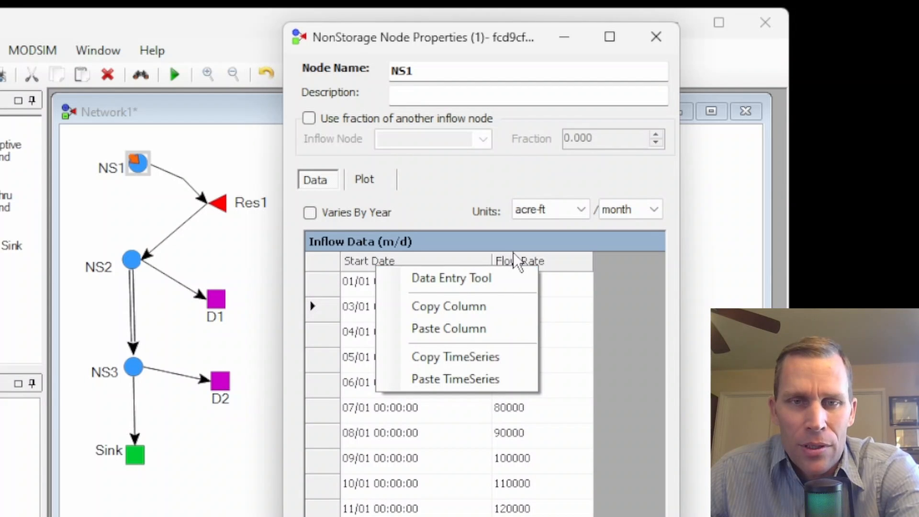
pyautogui.rightClick(528, 263)
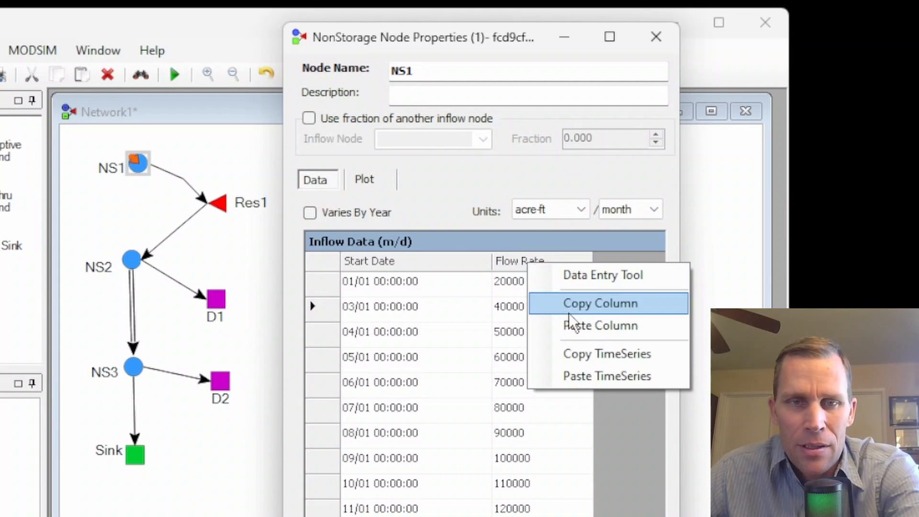
pyautogui.rightClick(415, 266)
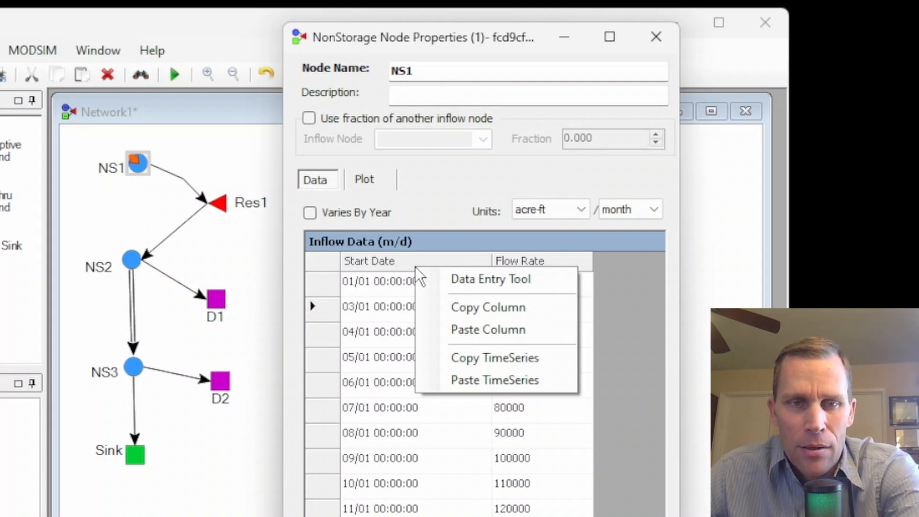
pyautogui.rightClick(335, 340)
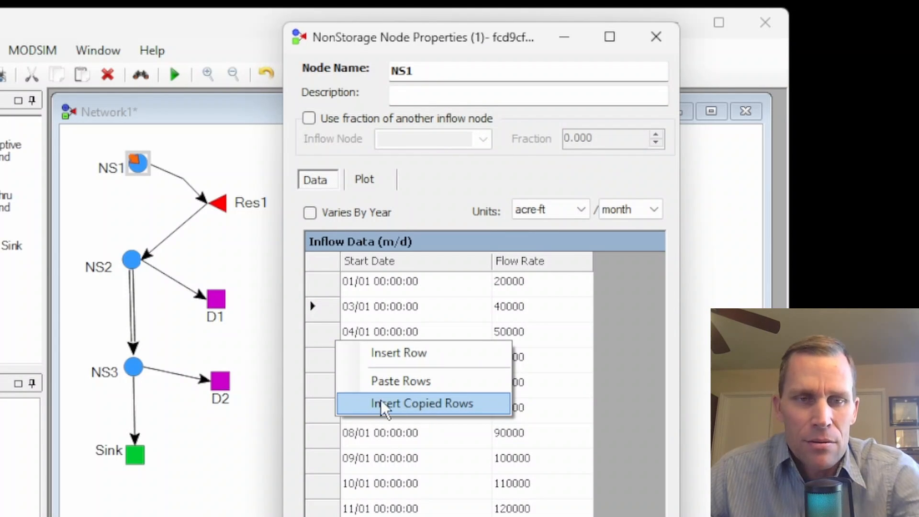
pyautogui.click(312, 350)
# Delete the 04/01, 05/01 and 06/01 rows from the inflow data of NS1
pyautogui.click(330, 338)
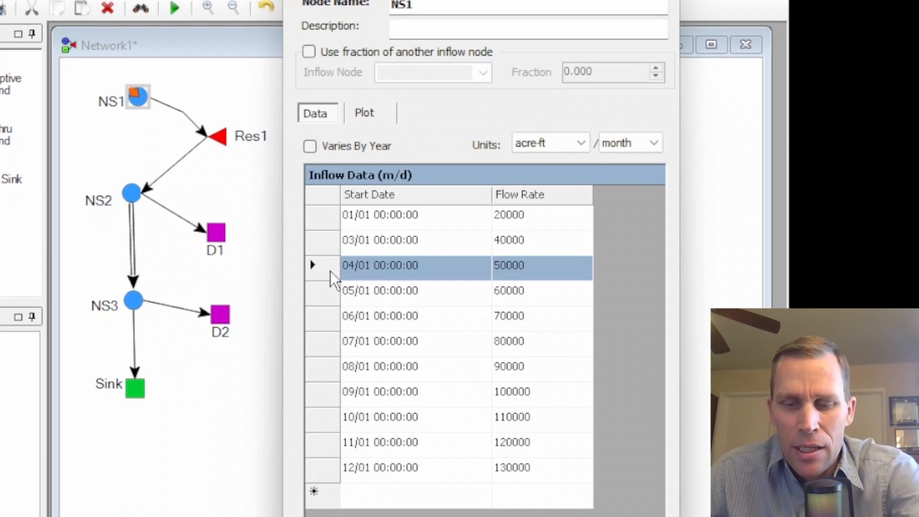
pyautogui.press('Delete')
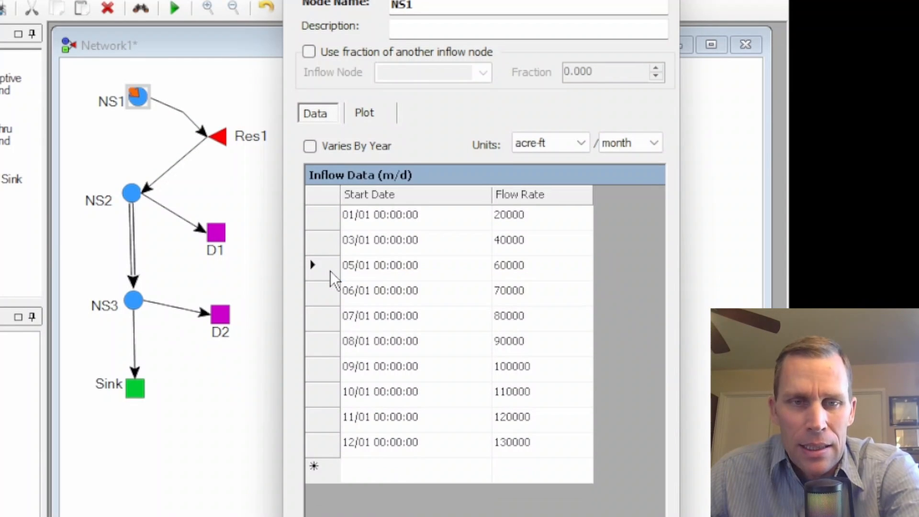
pyautogui.press('Delete')
pyautogui.click(330, 271)
pyautogui.press('Delete')
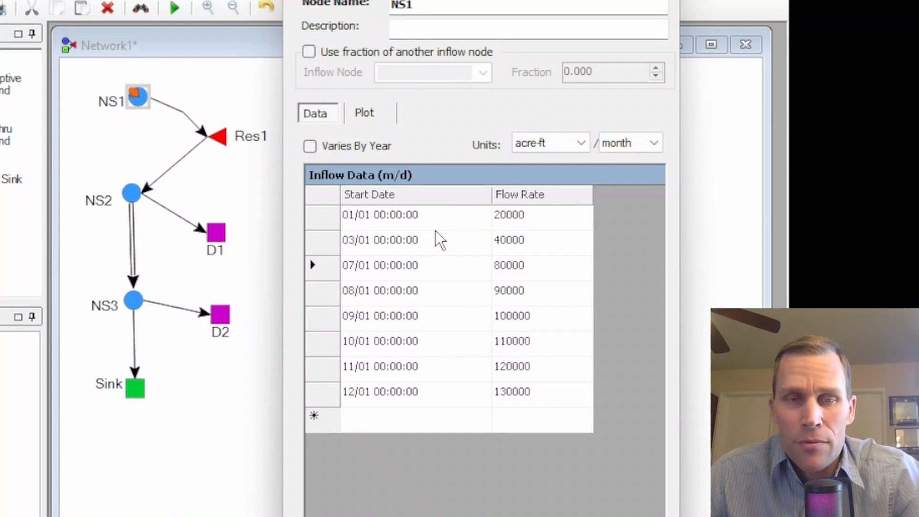
# Turn Varies By Year on and off again for the NS1 inflow data, accepting the clearing of the time series table
pyautogui.click(311, 147)
pyautogui.moveTo(526, 334); pyautogui.dragTo(430, 172)
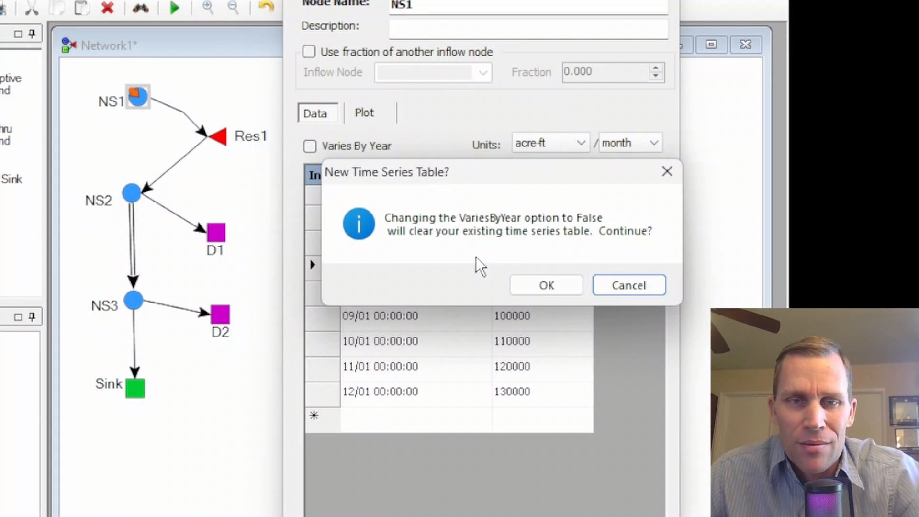
pyautogui.click(556, 285)
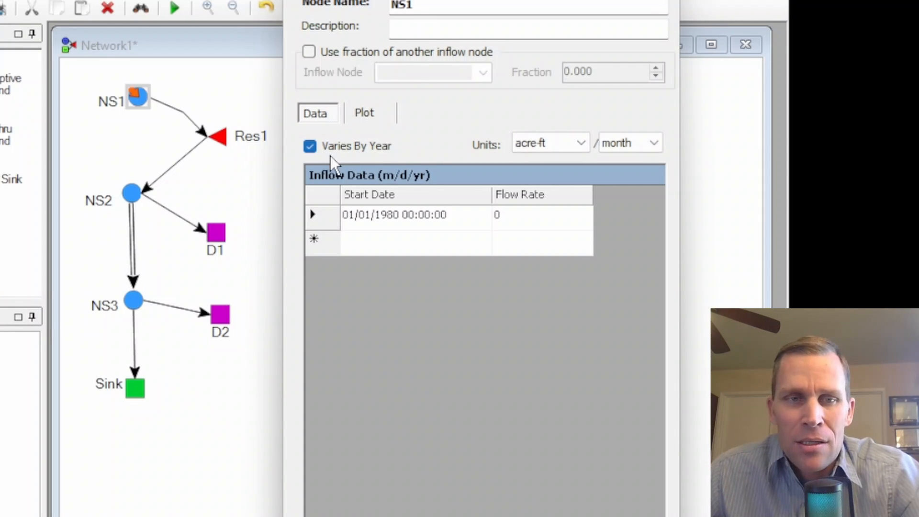
pyautogui.click(311, 145)
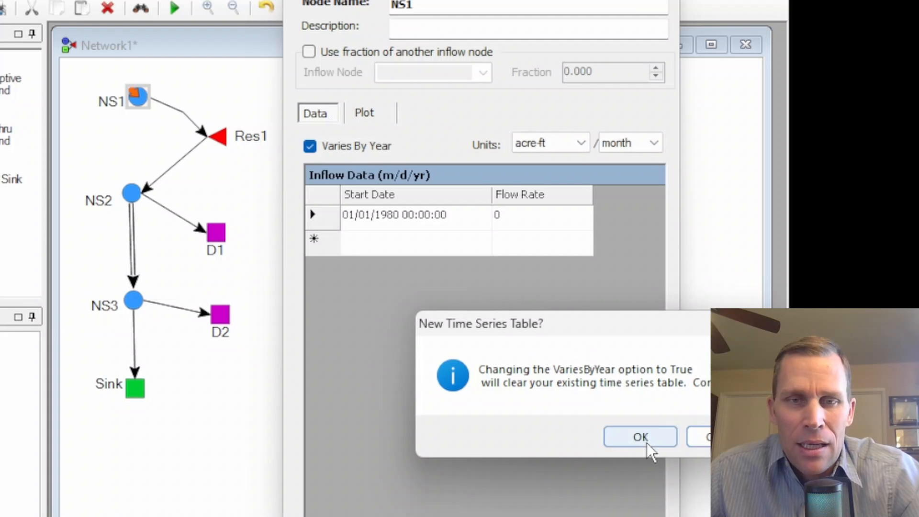
pyautogui.click(647, 444)
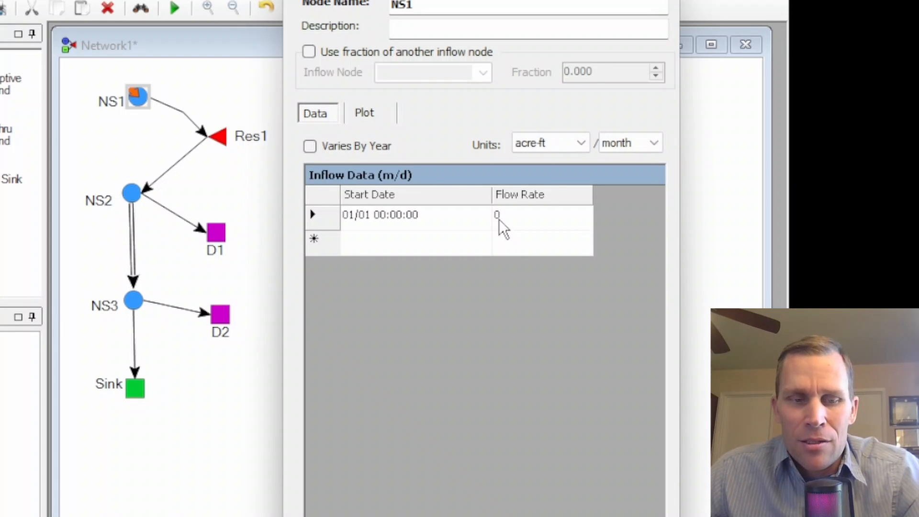
# Enter inflow rates of 1, 2 and 3 for 01/01, 02/01 and 03/01 in the NS1 inflow table
pyautogui.click(514, 215)
pyautogui.write('1')
pyautogui.click(529, 237)
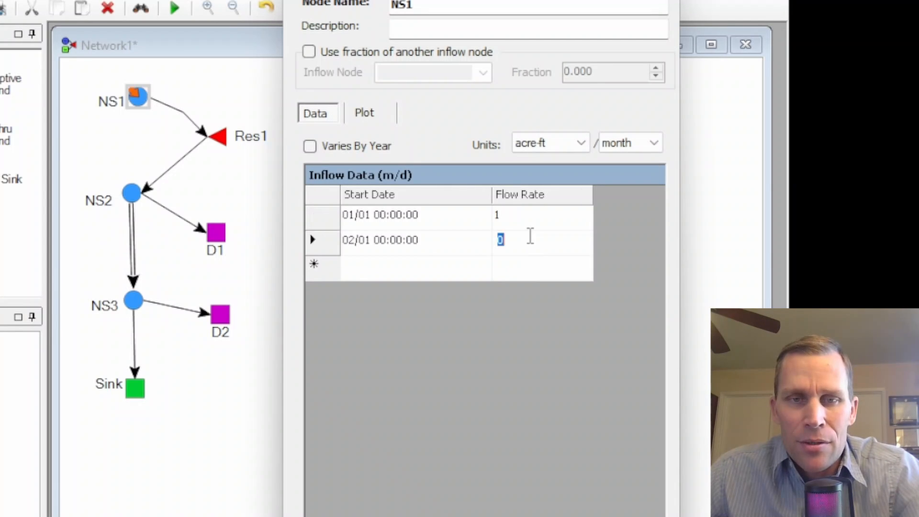
pyautogui.write('2')
pyautogui.click(527, 263)
pyautogui.write('3')
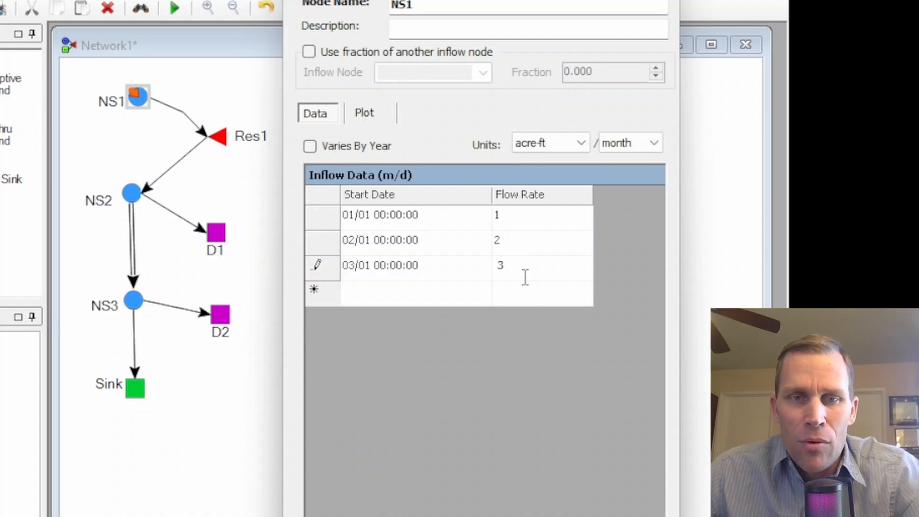
# Add a 04/01 row to the NS1 inflow table and show the Flow Rate column's copy and paste options
pyautogui.click(527, 284)
pyautogui.click(518, 265)
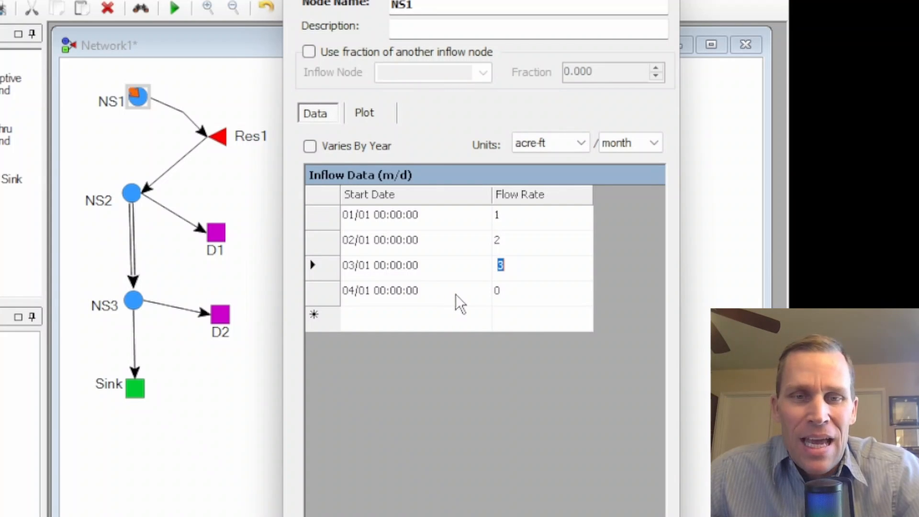
pyautogui.rightClick(516, 196)
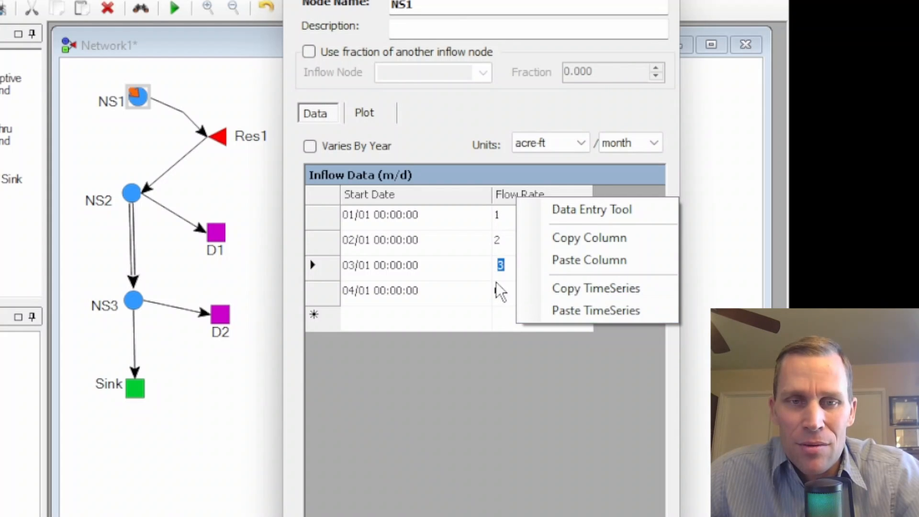
pyautogui.click(419, 264)
# Switch to Excel and copy the NS1 inflow dates and flow rates for 1/1/1980 through 12/1/1980
pyautogui.click(359, 516)
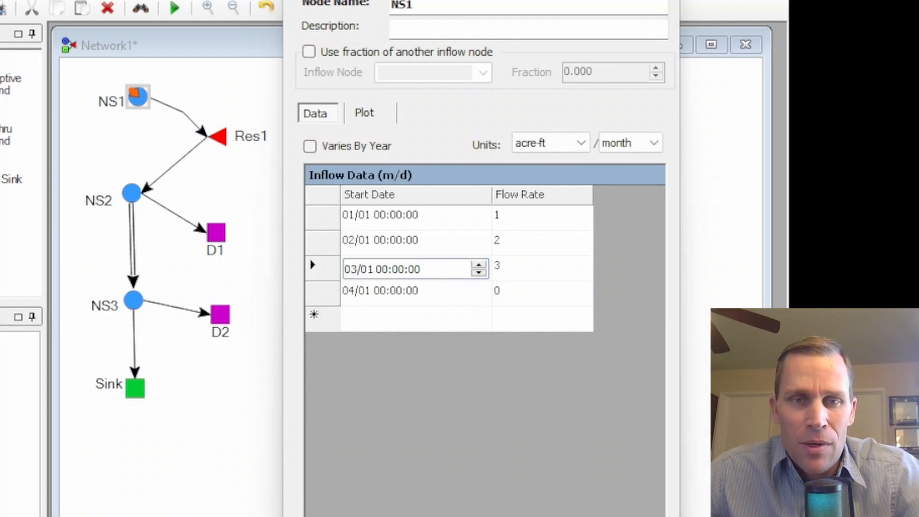
pyautogui.moveTo(211, 48); pyautogui.dragTo(410, 5)
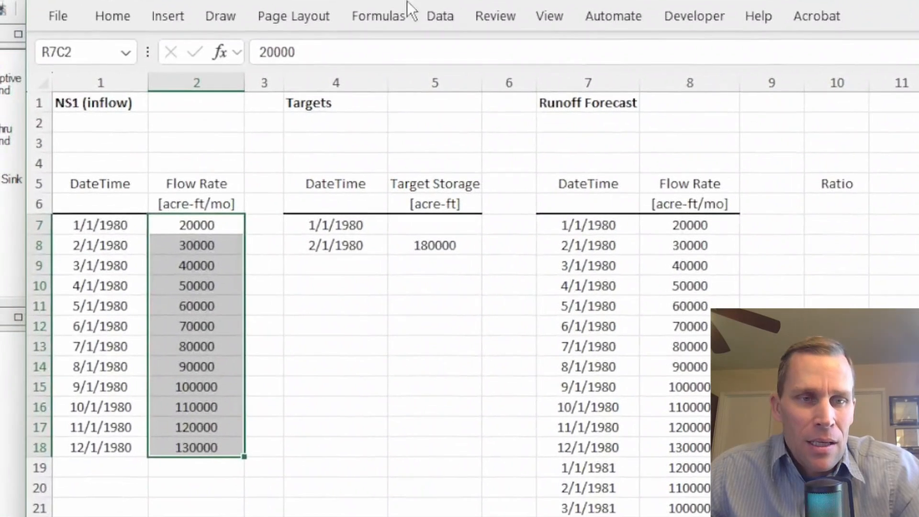
pyautogui.moveTo(117, 234); pyautogui.dragTo(200, 438)
pyautogui.hotkey('ctrl', 'c')
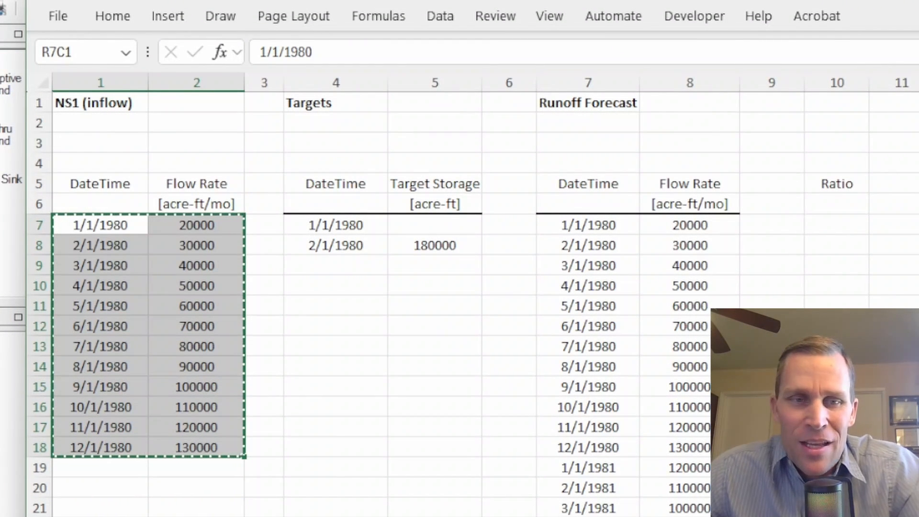
# Back in MODSIM, turn on Varies By Year for the NS1 inflow, accepting the table clearing, and paste the copied time series
pyautogui.hotkey('alt', 'Tab')
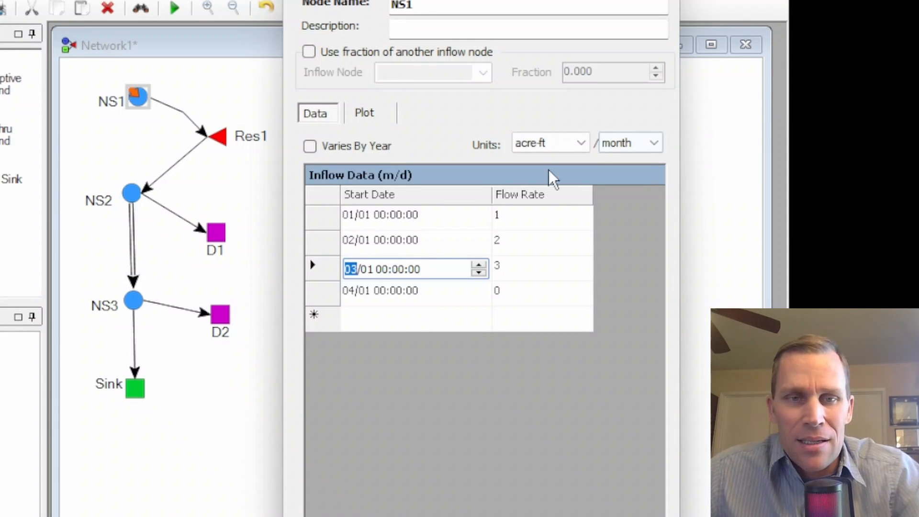
pyautogui.click(410, 216)
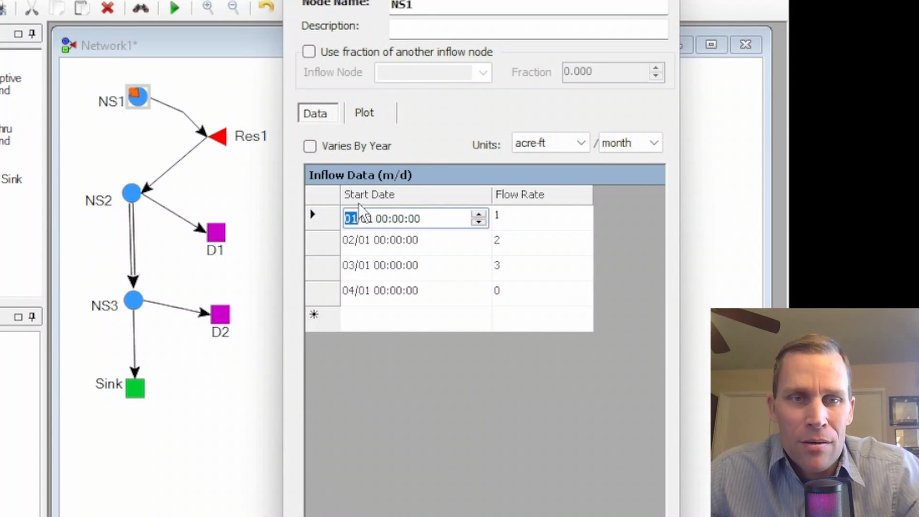
pyautogui.click(311, 146)
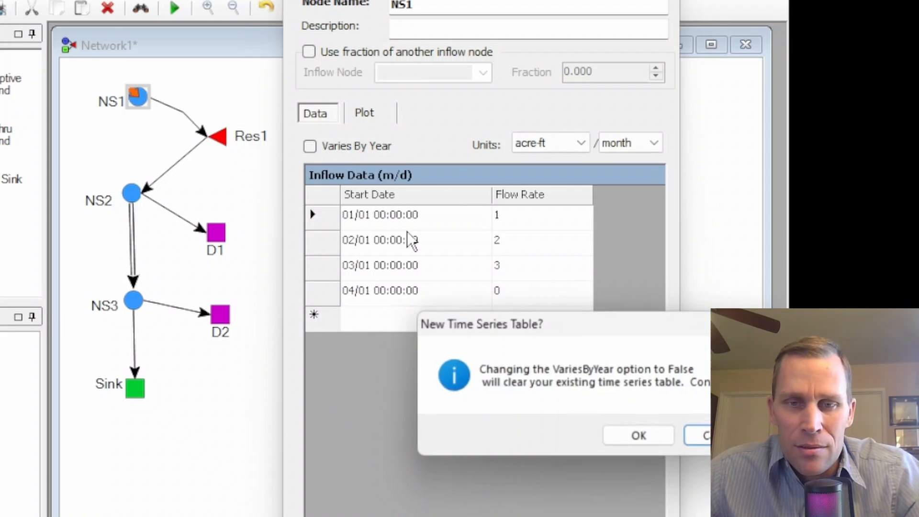
pyautogui.click(636, 437)
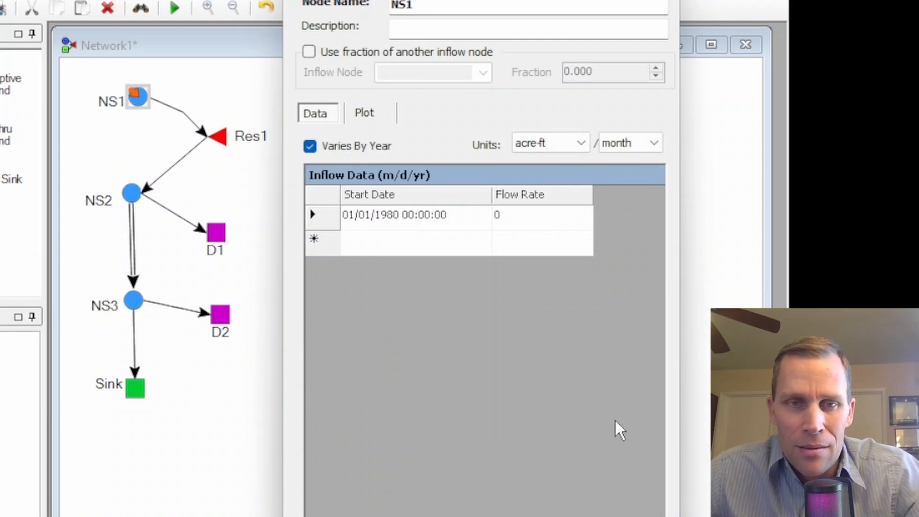
pyautogui.rightClick(383, 197)
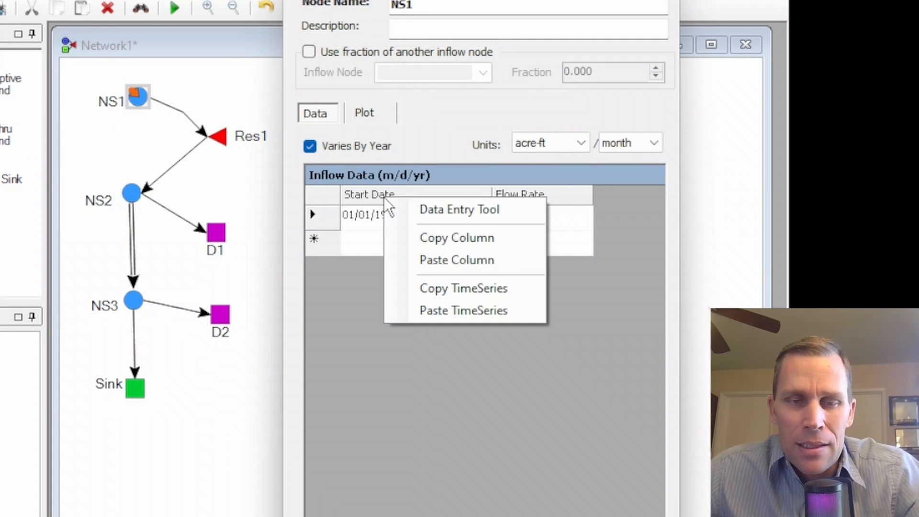
pyautogui.click(436, 312)
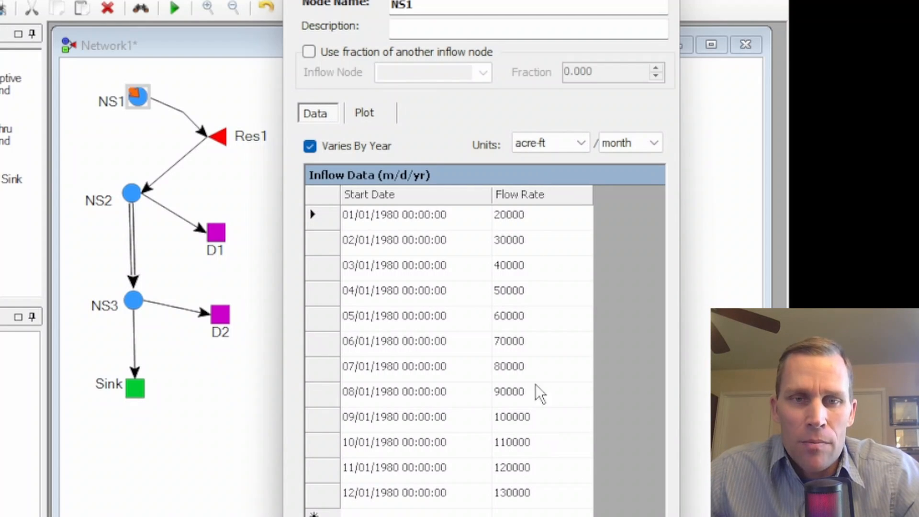
# Set the NS1 flow rates for 04/01/1980 through 08/01/1980 to 0
pyautogui.click(512, 291)
pyautogui.write('0')
pyautogui.press('Return')
pyautogui.write('0 0 0')
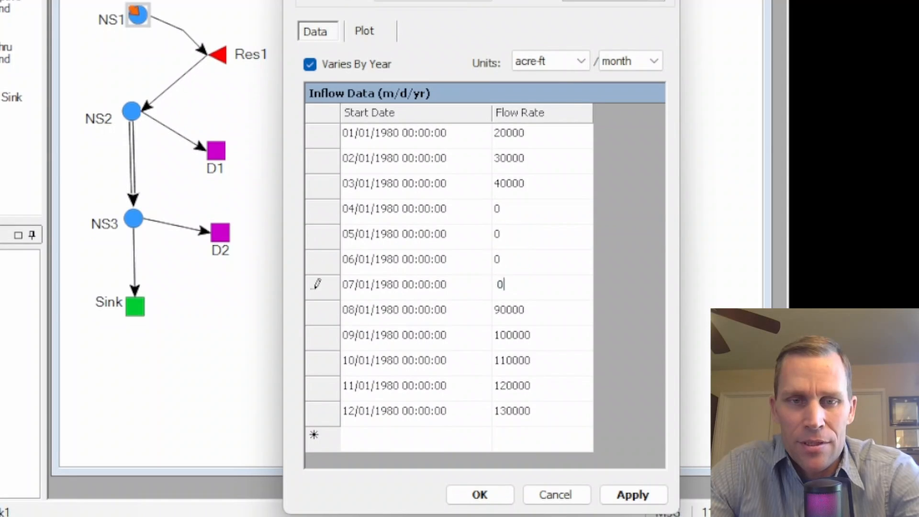
pyautogui.press('Return')
pyautogui.write('0')
pyautogui.press('Return')
pyautogui.click(515, 231)
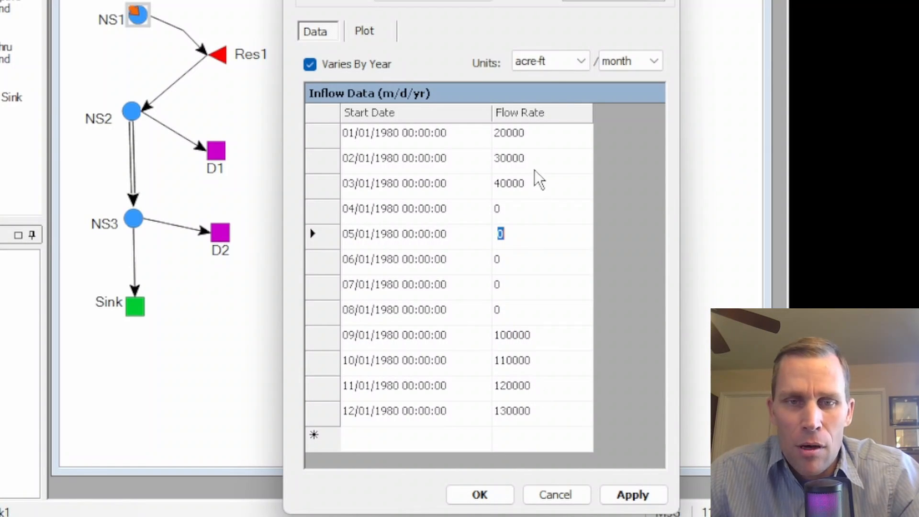
# Switch to Excel and copy only the NS1 flow rates for January through December 1980
pyautogui.click(459, 516)
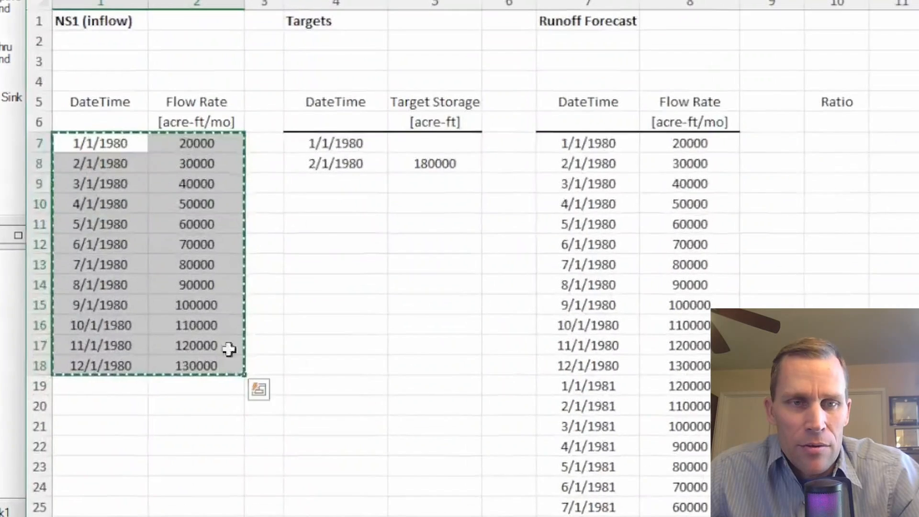
pyautogui.click(204, 244)
pyautogui.moveTo(208, 145); pyautogui.dragTo(211, 365)
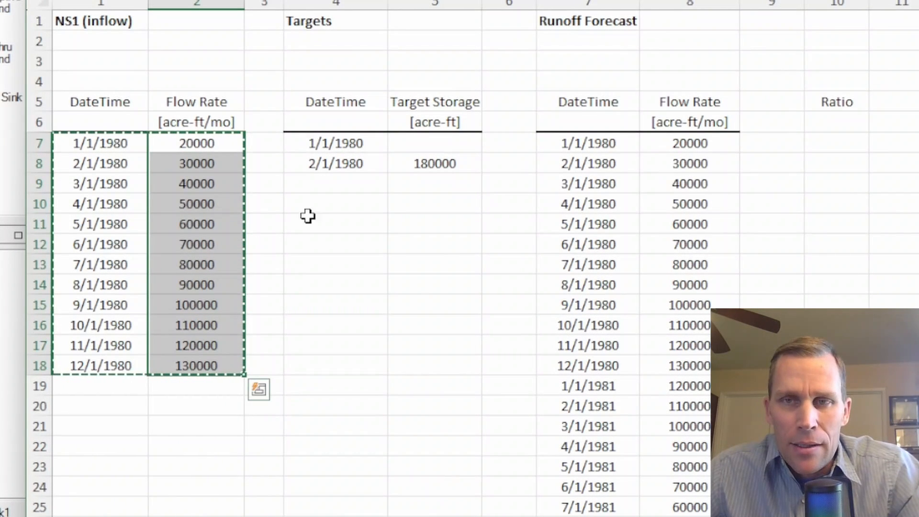
pyautogui.hotkey('ctrl', 'c')
# Return to MODSIM, paste the copied values into the NS1 Flow Rate column and accept the node properties
pyautogui.hotkey('alt', 'Tab')
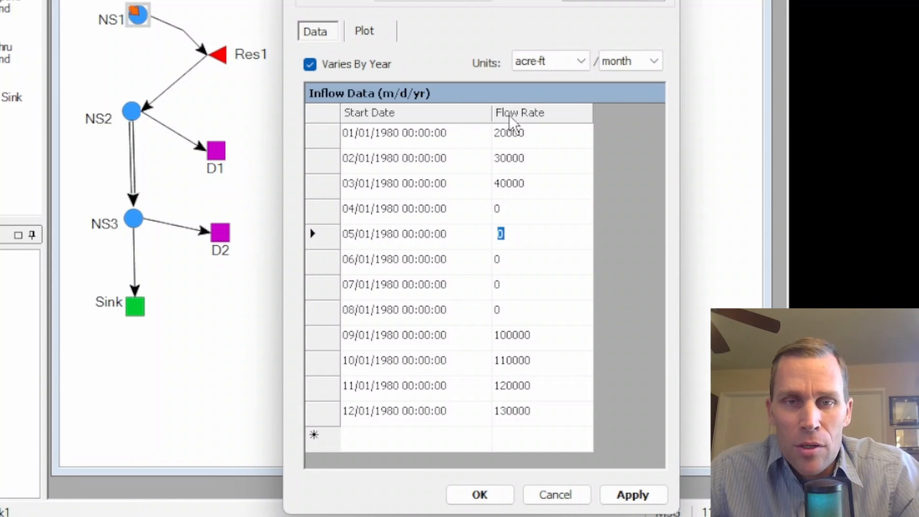
pyautogui.rightClick(519, 120)
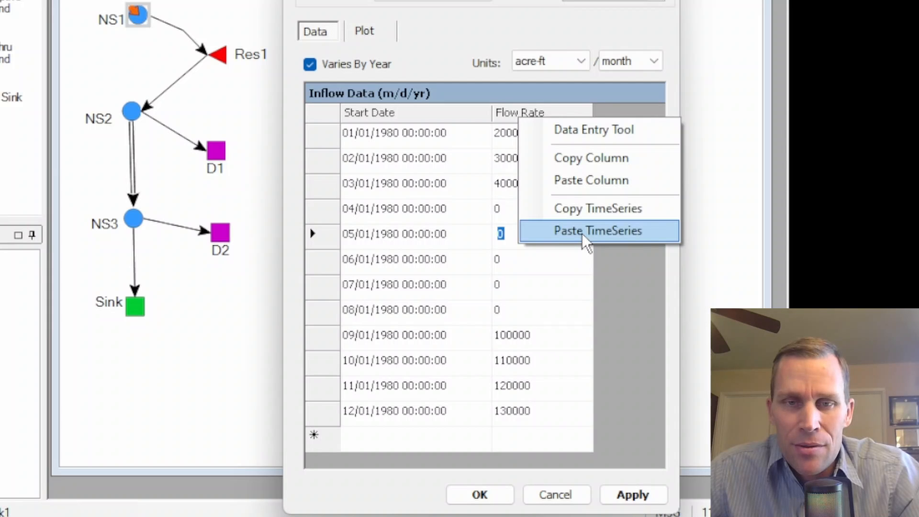
pyautogui.click(590, 182)
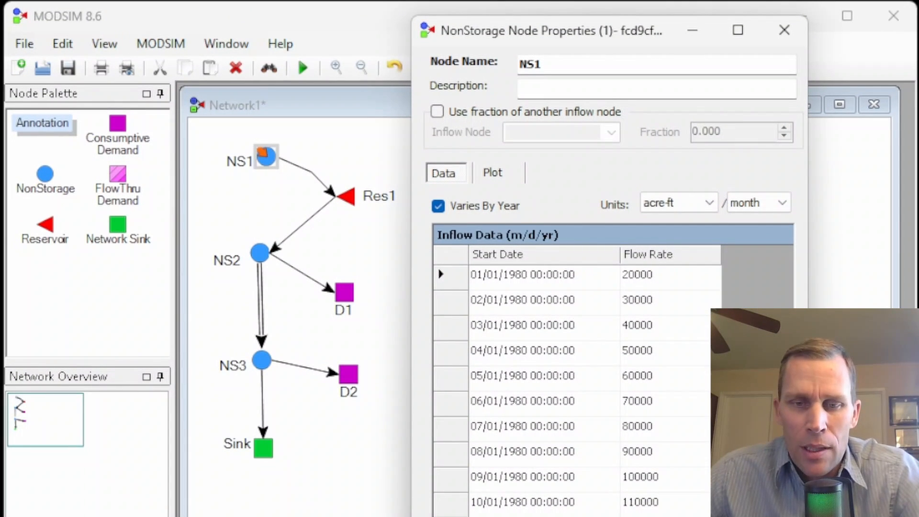
pyautogui.press('Return')
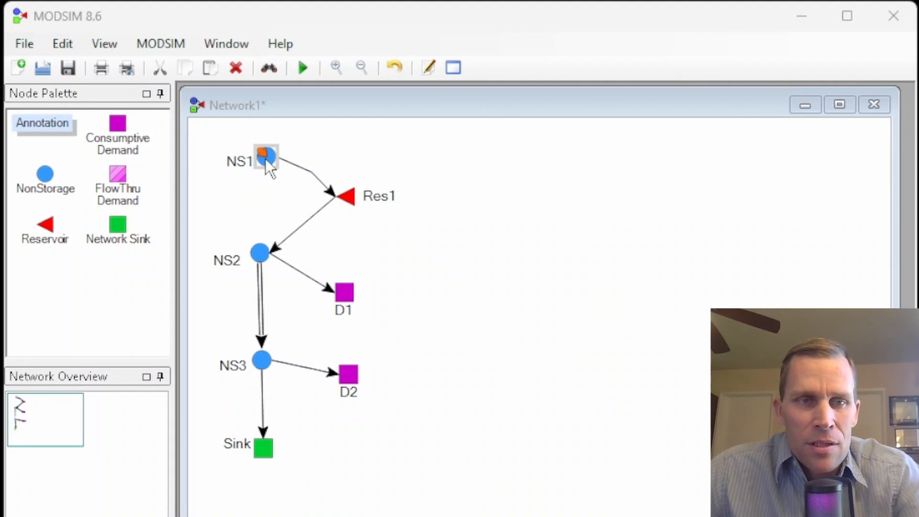
# Open the output graph of reservoir Res1, then move and resize its window and narrow the series list beside the plot
pyautogui.rightClick(351, 198)
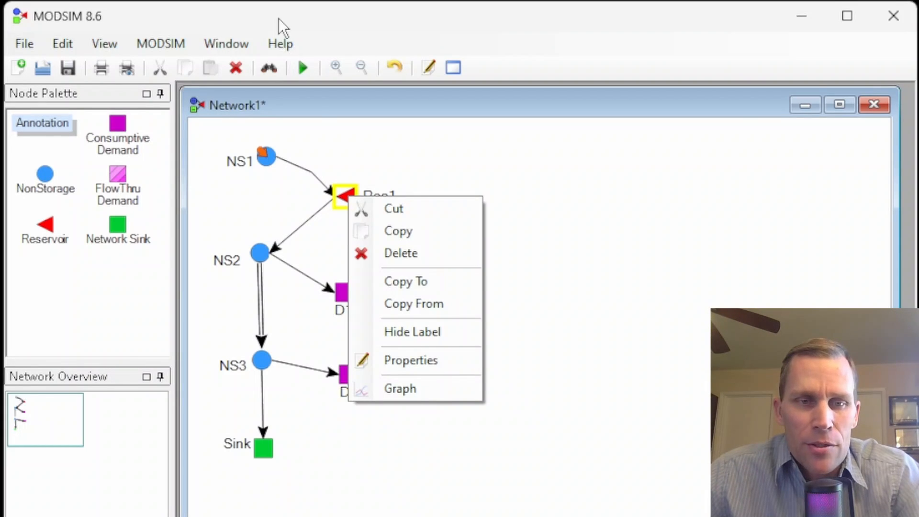
pyautogui.click(404, 389)
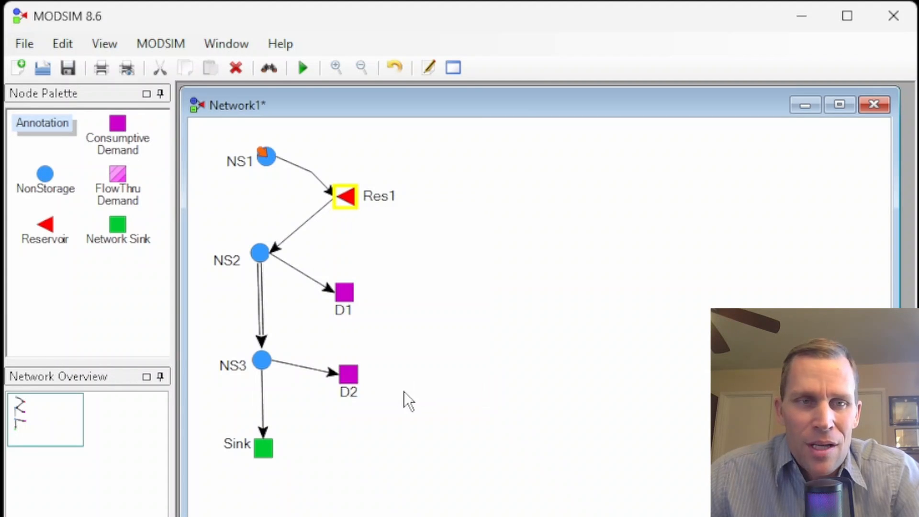
pyautogui.moveTo(217, 114); pyautogui.dragTo(578, 65)
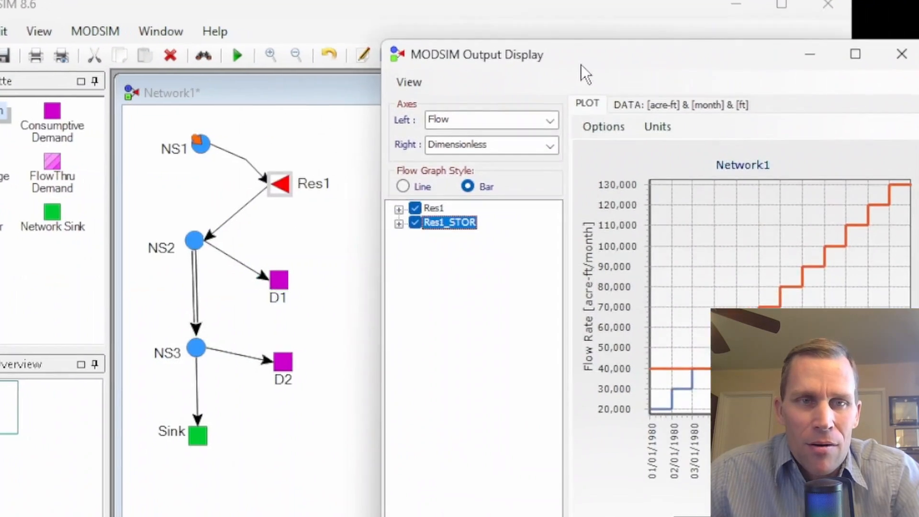
pyautogui.moveTo(407, 32); pyautogui.dragTo(430, 28)
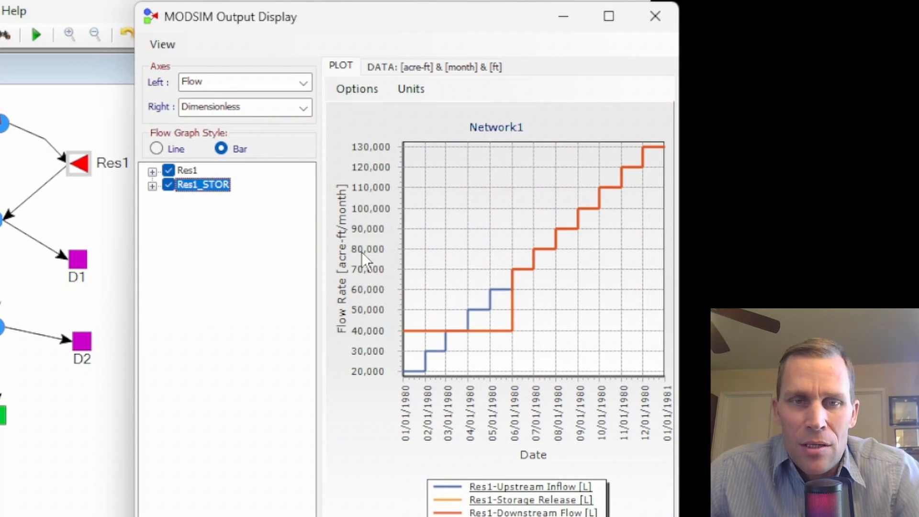
pyautogui.moveTo(321, 263); pyautogui.dragTo(271, 281)
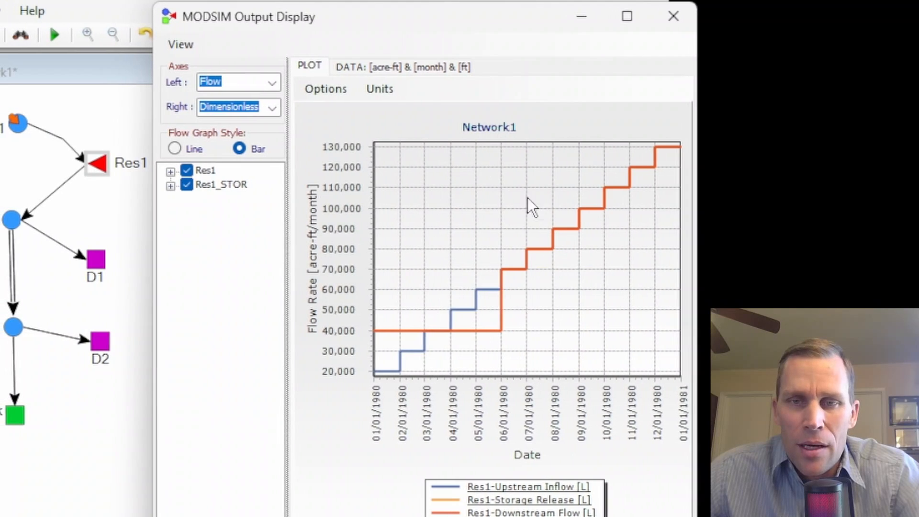
pyautogui.moveTo(708, 262); pyautogui.dragTo(665, 262)
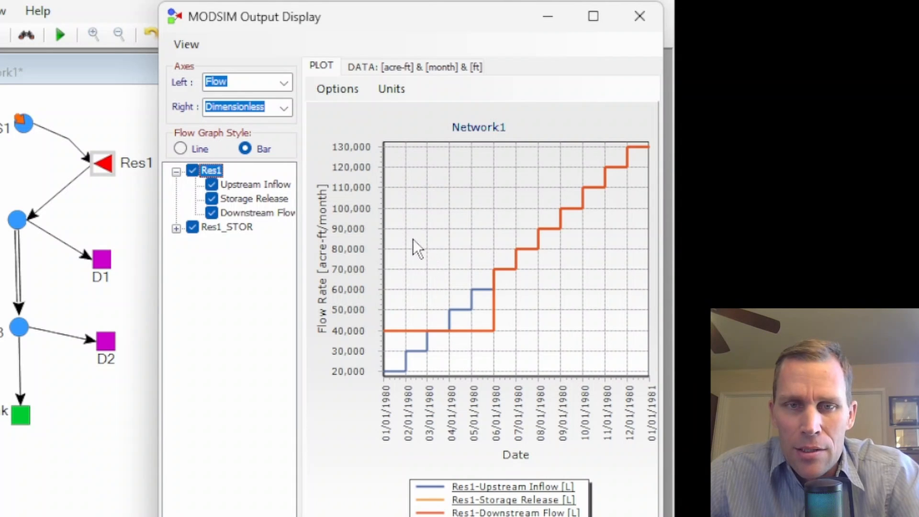
# Zoom into successive areas of the Res1 flow plot around spring 1980 and slightly narrow the series list
pyautogui.moveTo(412, 239); pyautogui.dragTo(547, 358)
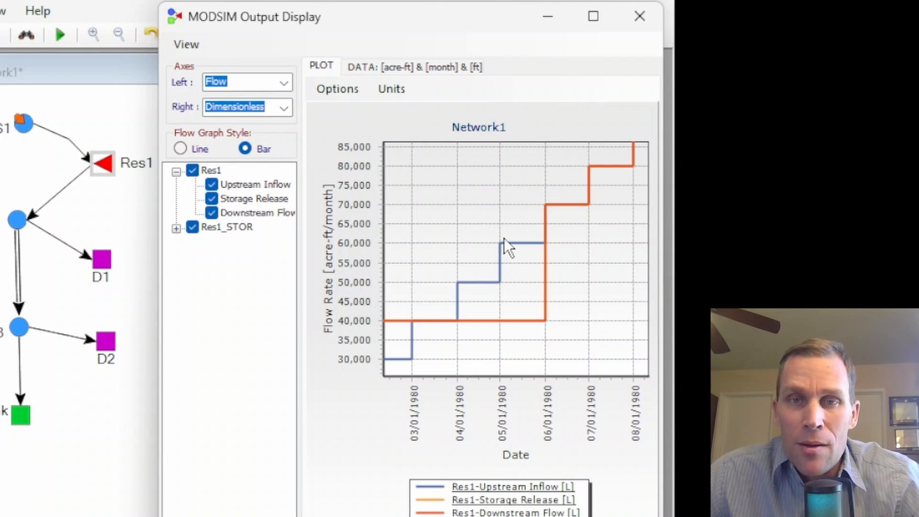
pyautogui.moveTo(420, 183); pyautogui.dragTo(567, 349)
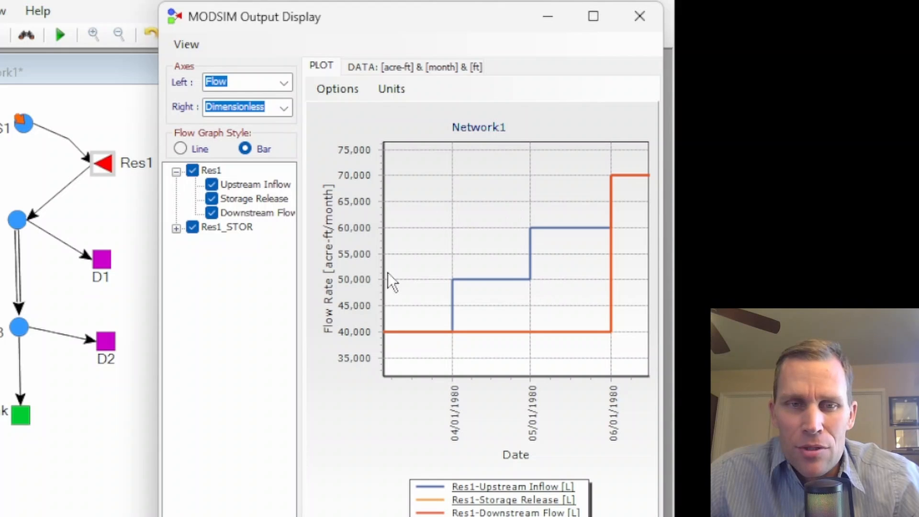
pyautogui.moveTo(301, 306); pyautogui.dragTo(289, 308)
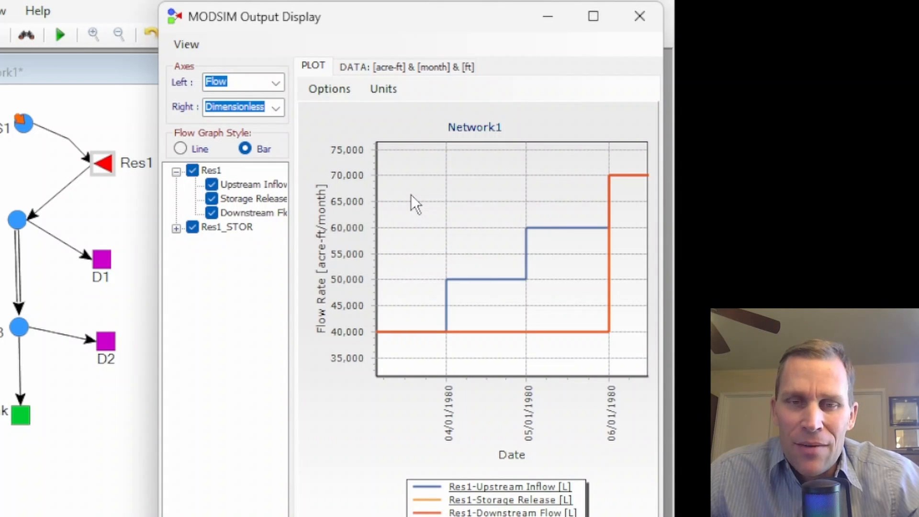
pyautogui.moveTo(410, 195); pyautogui.dragTo(413, 199)
pyautogui.moveTo(478, 252); pyautogui.dragTo(479, 253)
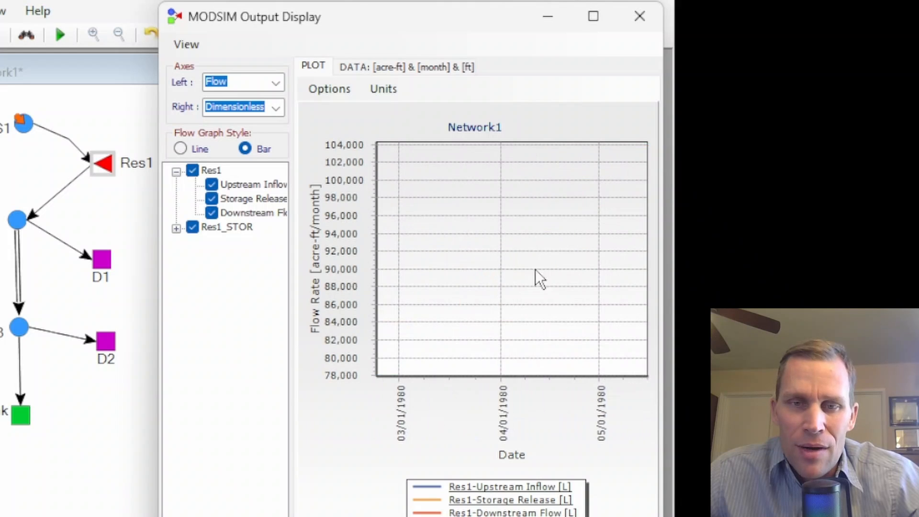
pyautogui.moveTo(558, 230); pyautogui.dragTo(444, 304)
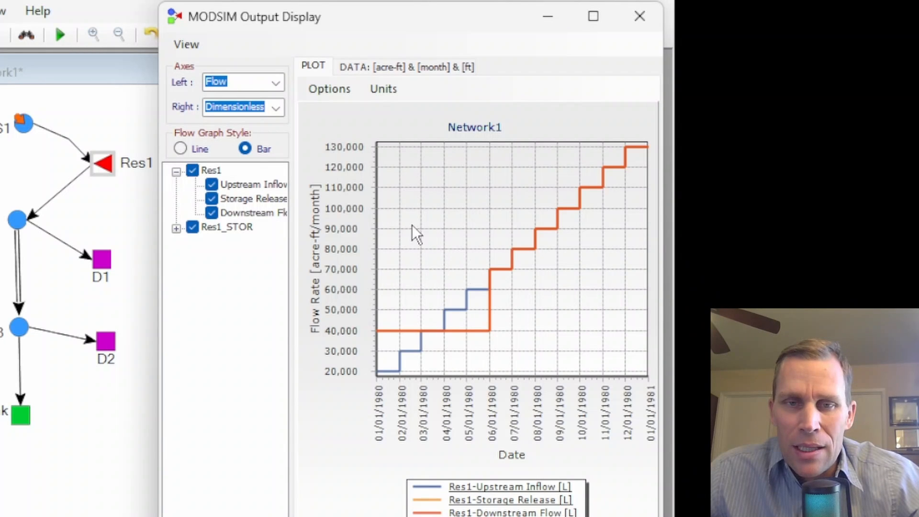
# Zoom in and out around different points of the Res1 flow plot, restoring its full extent in between
pyautogui.moveTo(503, 297); pyautogui.dragTo(535, 306)
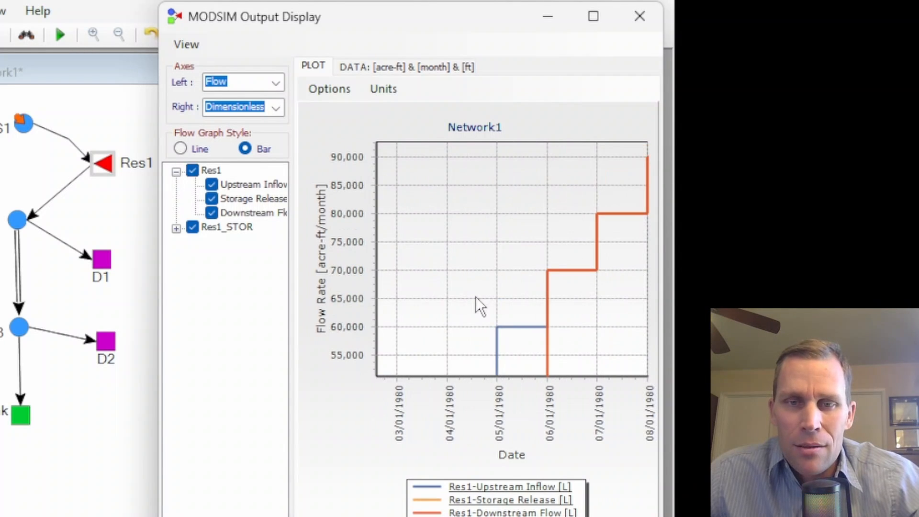
pyautogui.moveTo(438, 221); pyautogui.dragTo(521, 283)
pyautogui.moveTo(430, 236); pyautogui.dragTo(506, 298)
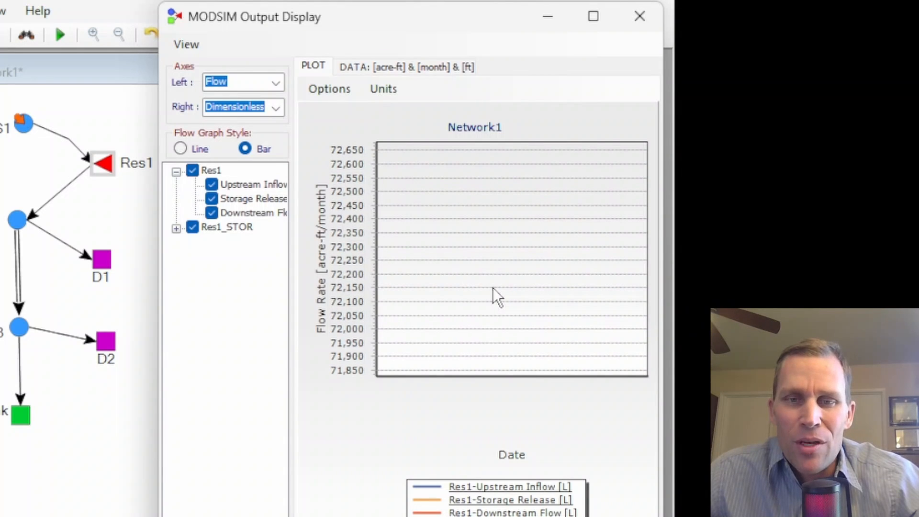
pyautogui.moveTo(568, 324); pyautogui.dragTo(444, 251)
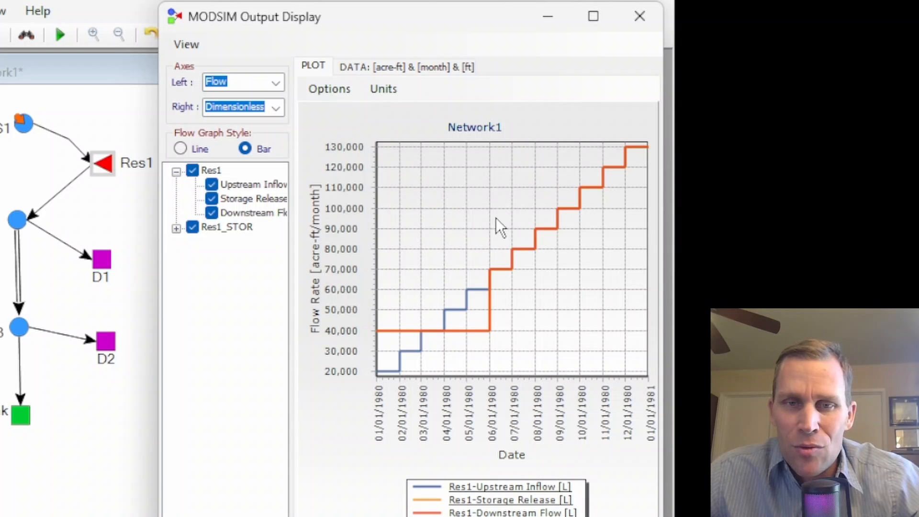
pyautogui.moveTo(482, 246); pyautogui.dragTo(493, 256)
pyautogui.doubleClick(519, 210)
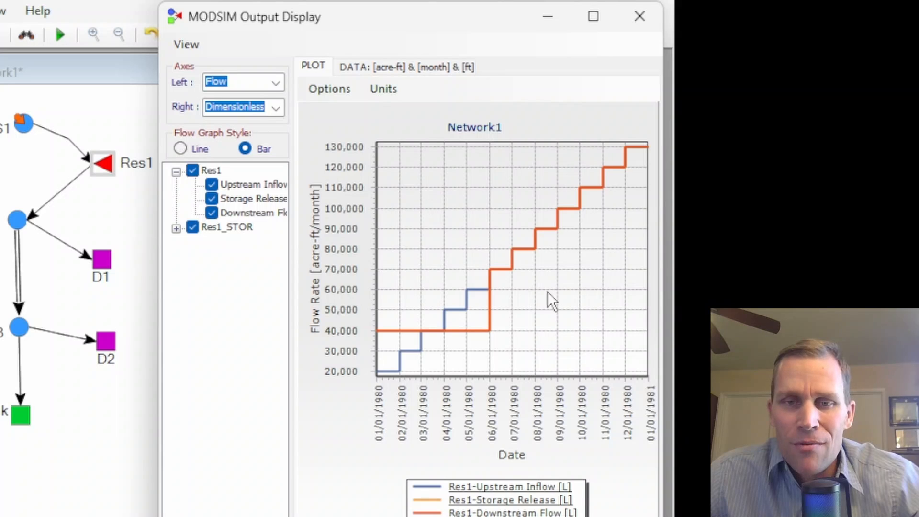
pyautogui.moveTo(559, 300); pyautogui.dragTo(559, 299)
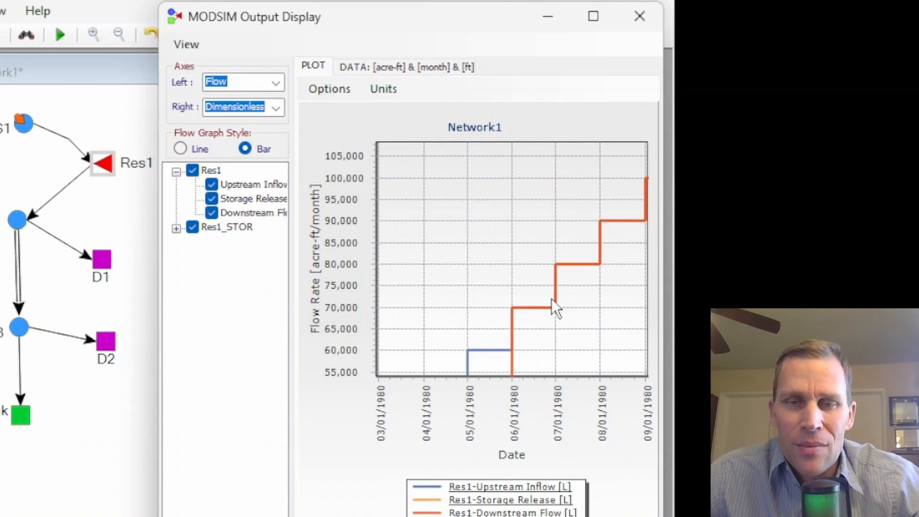
# Restore the Res1 flow plot to its full extent, zoom into the first half of 1980 and shift the visible range around
pyautogui.doubleClick(541, 213)
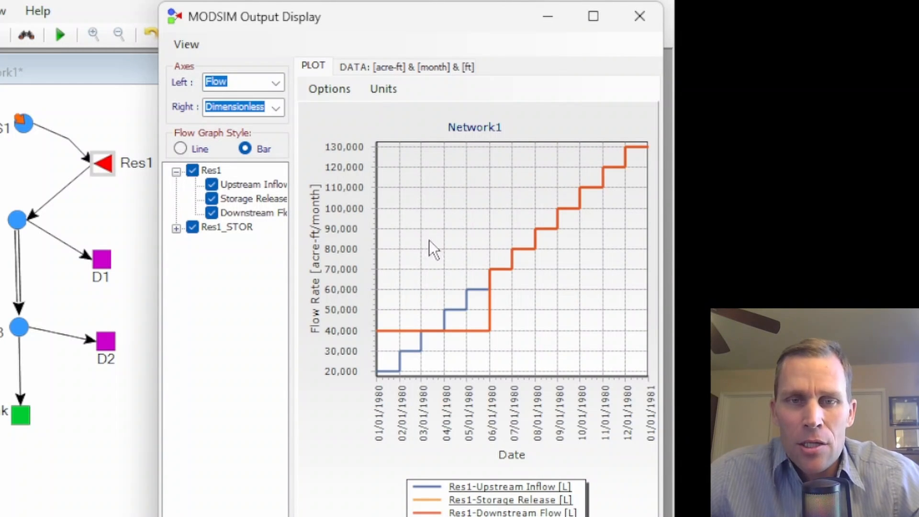
pyautogui.moveTo(398, 220); pyautogui.dragTo(524, 345)
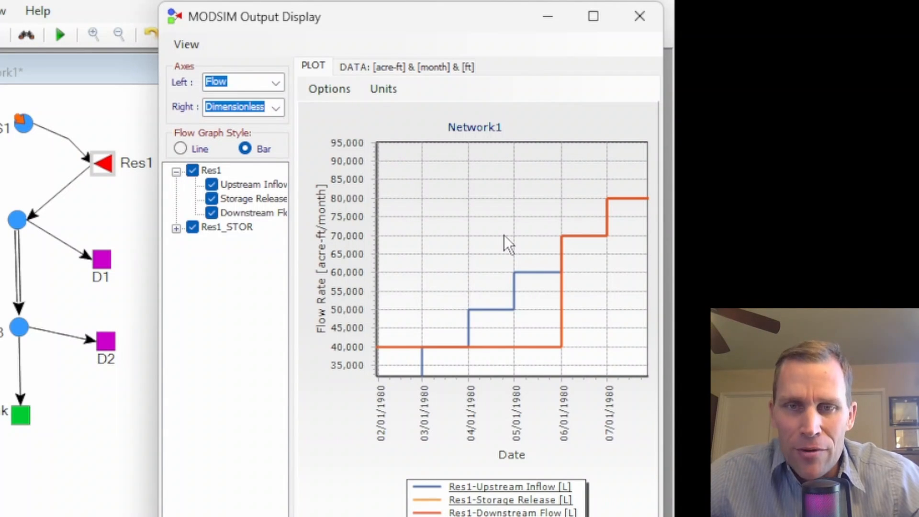
pyautogui.moveTo(529, 220); pyautogui.dragTo(375, 299)
pyautogui.moveTo(593, 238); pyautogui.dragTo(465, 337)
pyautogui.moveTo(465, 332); pyautogui.dragTo(532, 263)
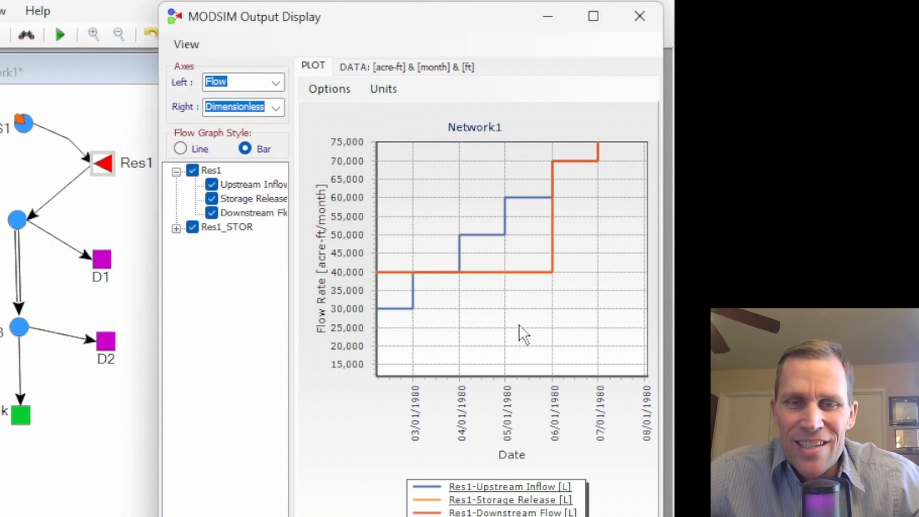
pyautogui.moveTo(519, 325); pyautogui.dragTo(437, 269)
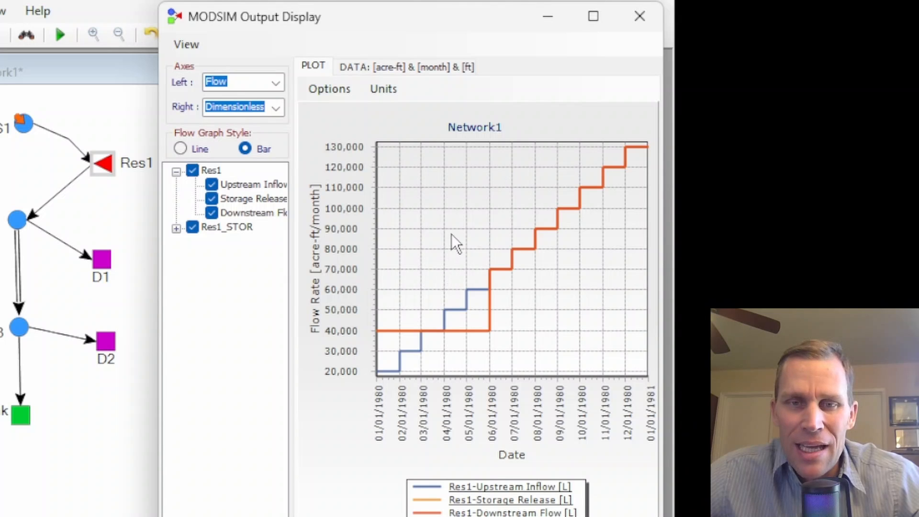
pyautogui.moveTo(452, 234); pyautogui.dragTo(470, 240)
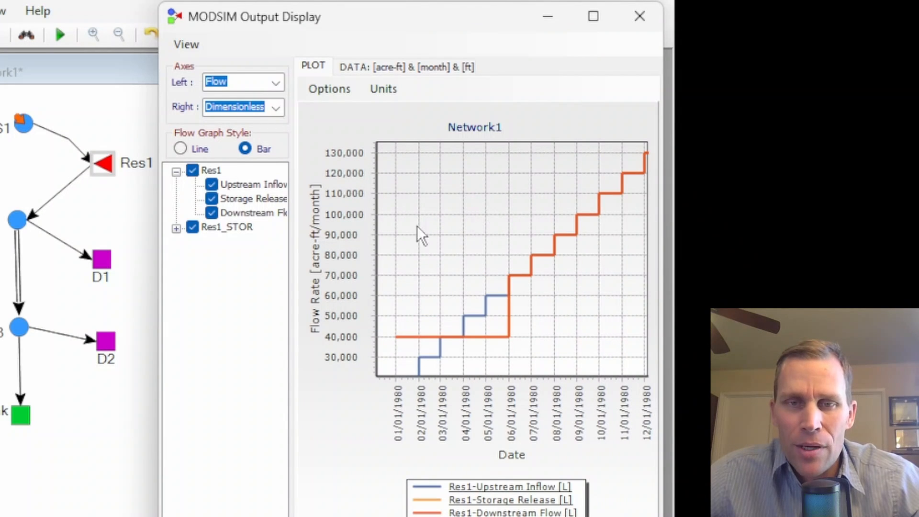
pyautogui.moveTo(470, 239); pyautogui.dragTo(467, 215)
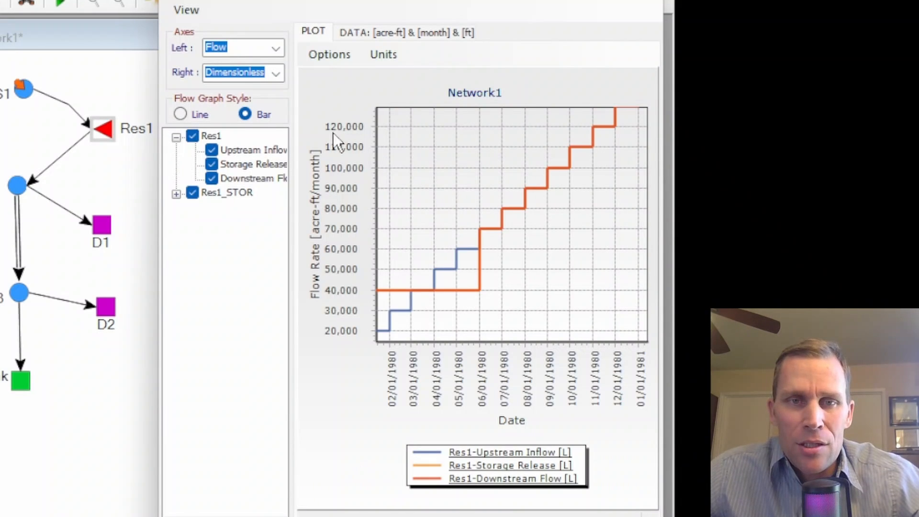
# Hide the legend of the Res1 flow plot through the chart options and close the chart editor
pyautogui.click(316, 53)
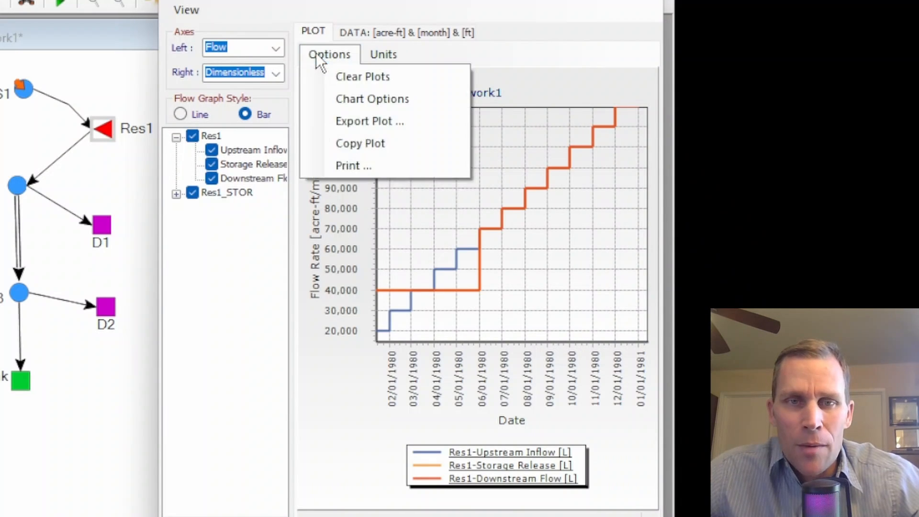
pyautogui.click(348, 99)
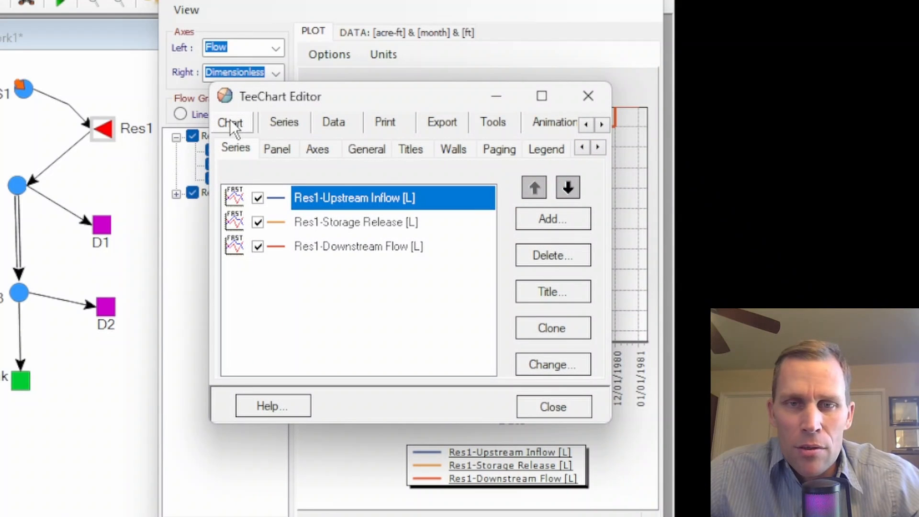
pyautogui.click(546, 149)
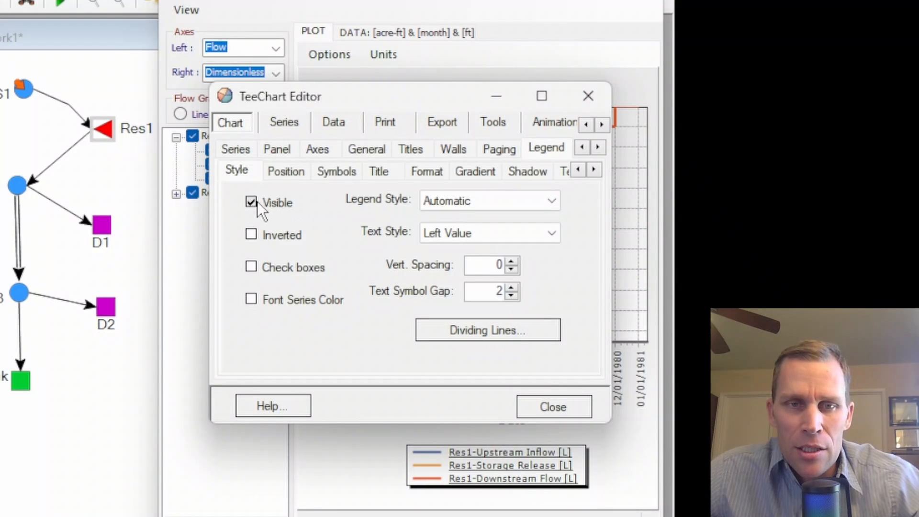
pyautogui.click(250, 201)
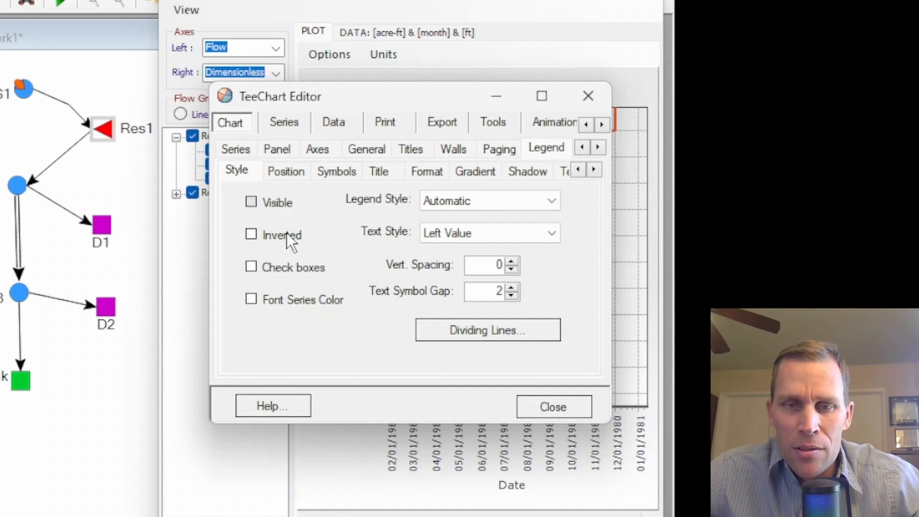
pyautogui.click(545, 406)
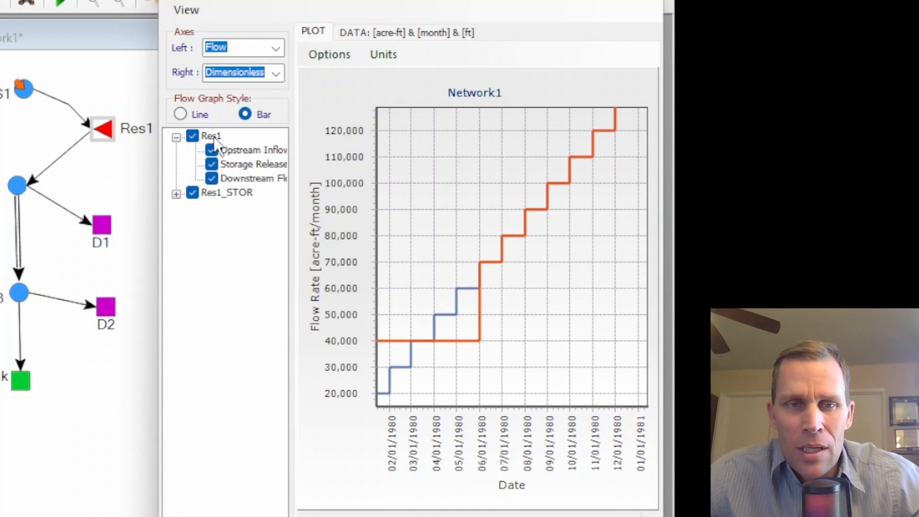
# Highlight the Upstream Inflow, Storage Release and Downstream Flow series of Res1 one after another on the plot
pyautogui.click(246, 150)
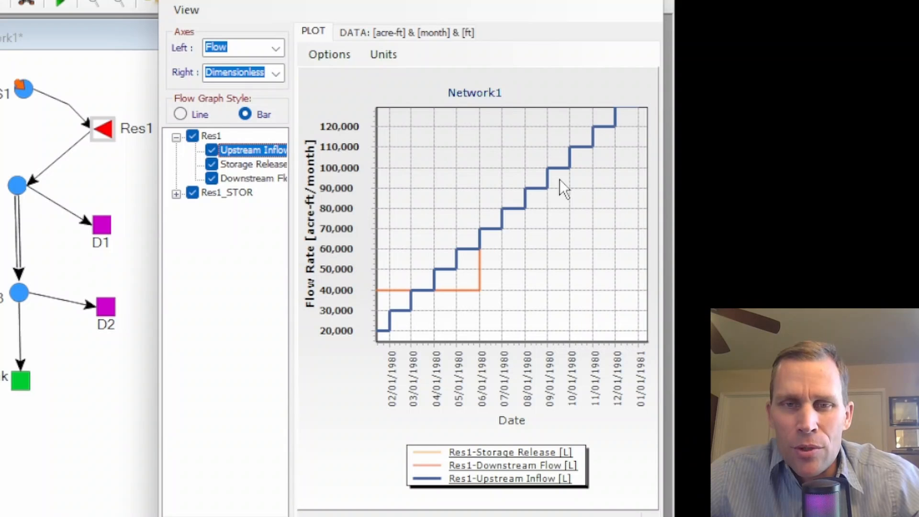
pyautogui.click(247, 269)
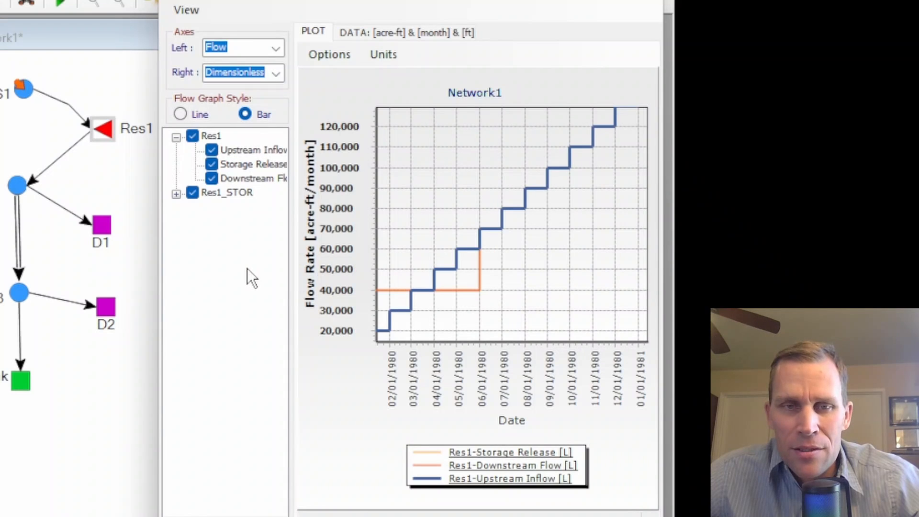
pyautogui.click(217, 134)
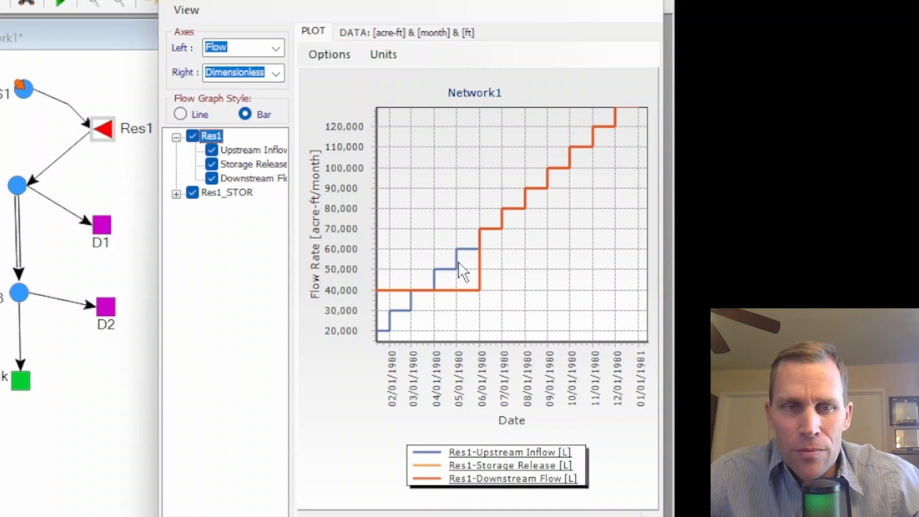
pyautogui.click(235, 167)
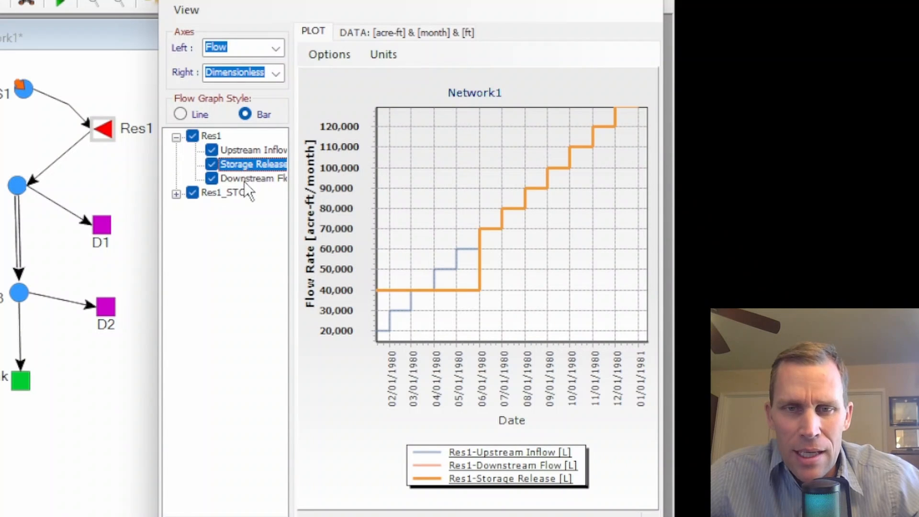
pyautogui.click(243, 179)
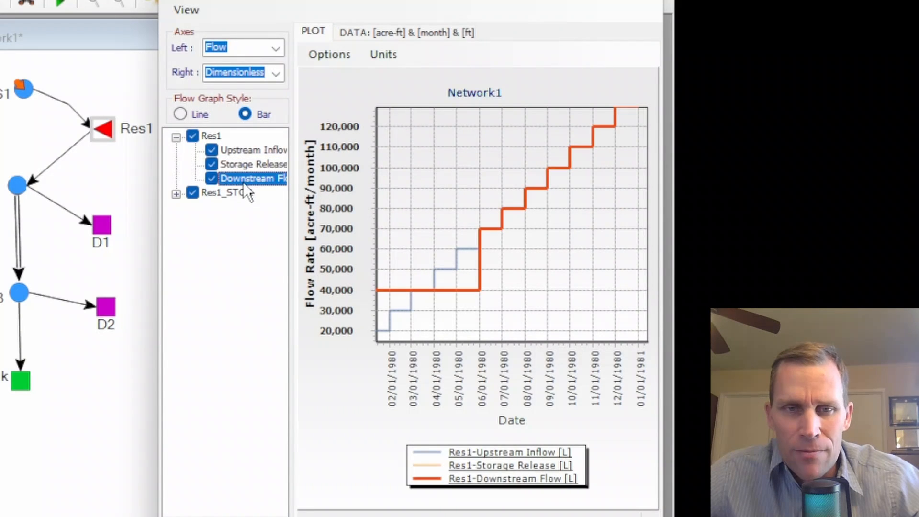
# Hide the Downstream Flow series of Res1, highlight the remaining two series in turn and close the output display
pyautogui.click(211, 179)
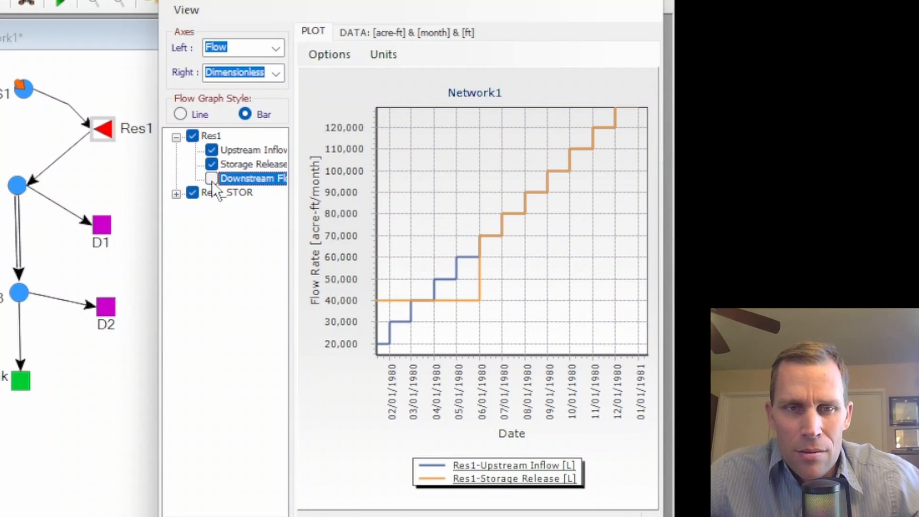
pyautogui.click(243, 150)
pyautogui.click(243, 164)
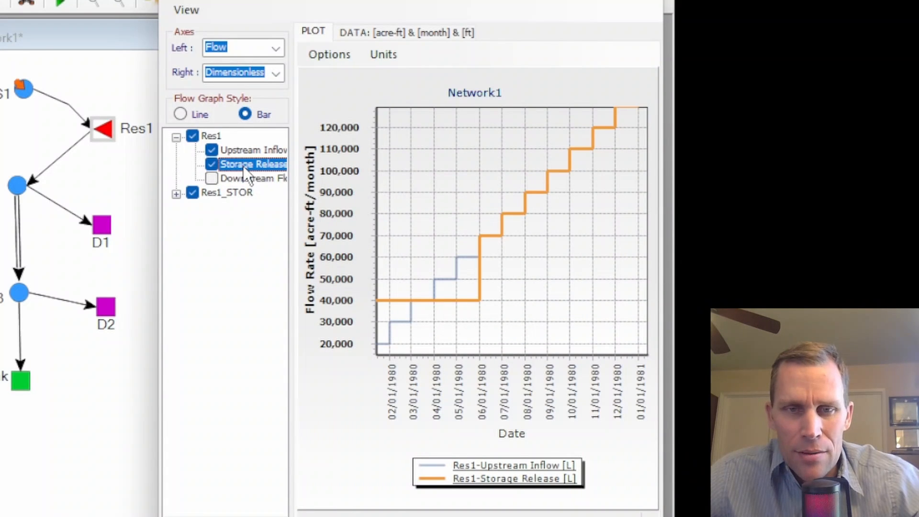
pyautogui.click(213, 137)
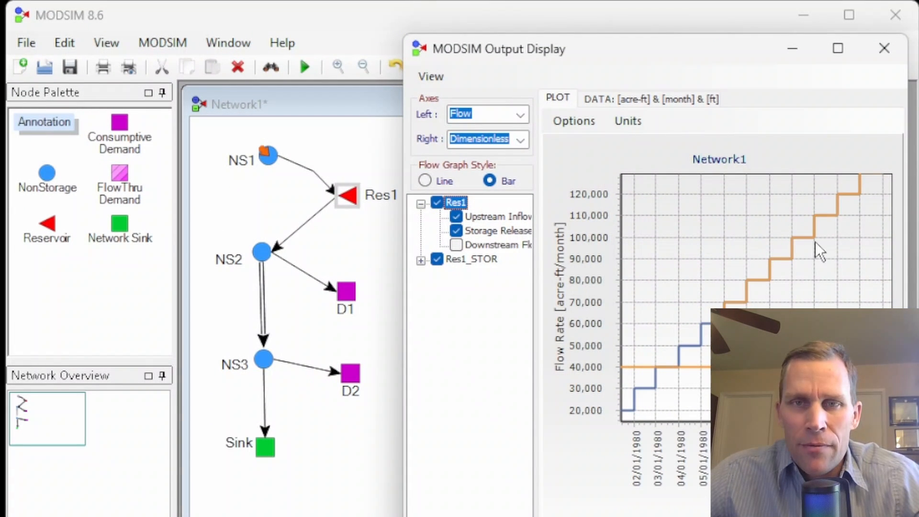
pyautogui.click(884, 49)
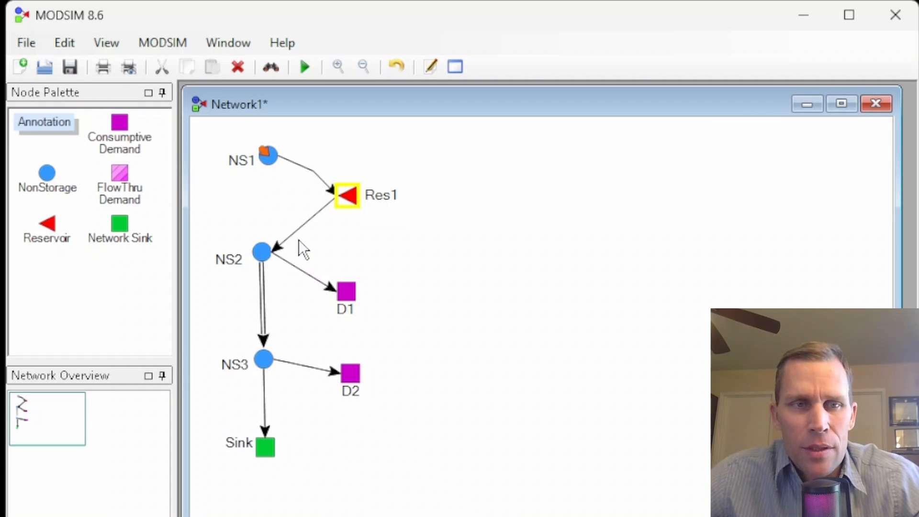
# Graph the NS1–Res1, Res1–NS2 and NS2–D1 links individually into one output display, moving its window off the network, and close it
pyautogui.rightClick(299, 164)
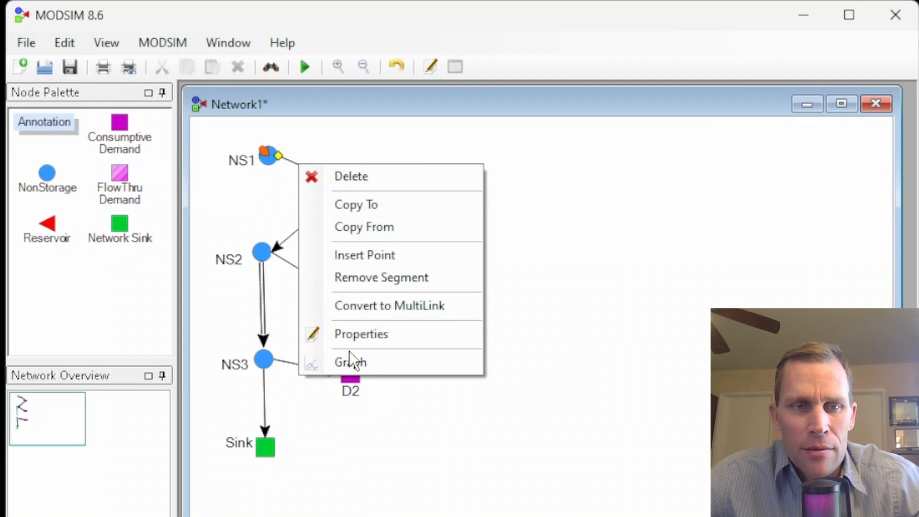
pyautogui.click(349, 362)
pyautogui.moveTo(299, 109); pyautogui.dragTo(697, 168)
pyautogui.click(311, 219)
pyautogui.rightClick(312, 219)
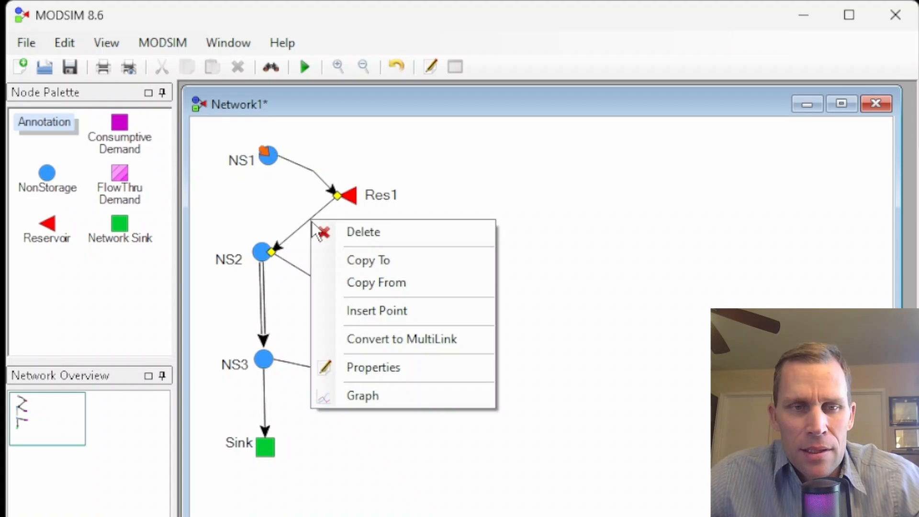
pyautogui.click(358, 393)
pyautogui.moveTo(272, 117); pyautogui.dragTo(768, 180)
pyautogui.rightClick(296, 268)
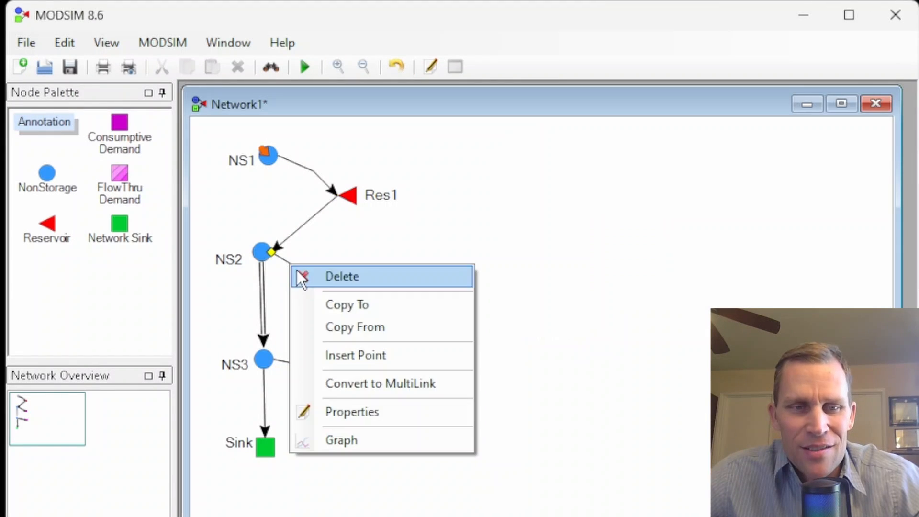
pyautogui.click(342, 437)
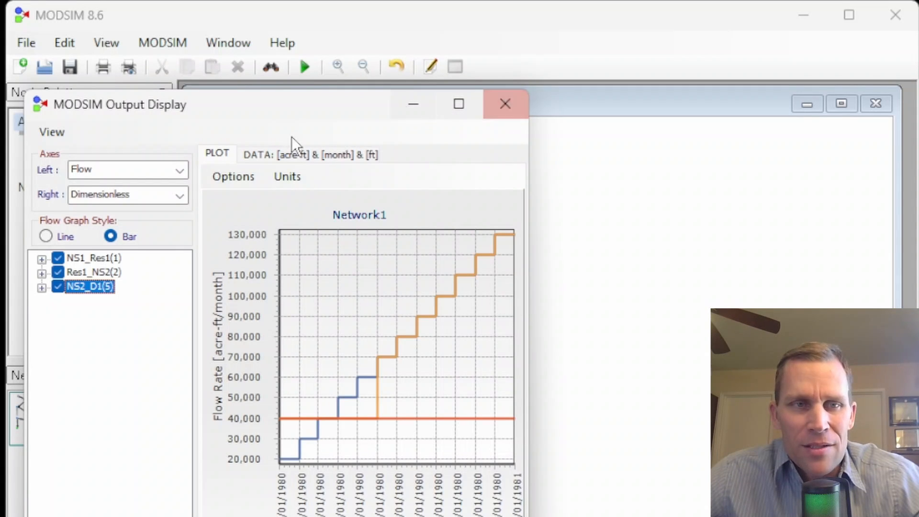
pyautogui.moveTo(346, 112); pyautogui.dragTo(702, 83)
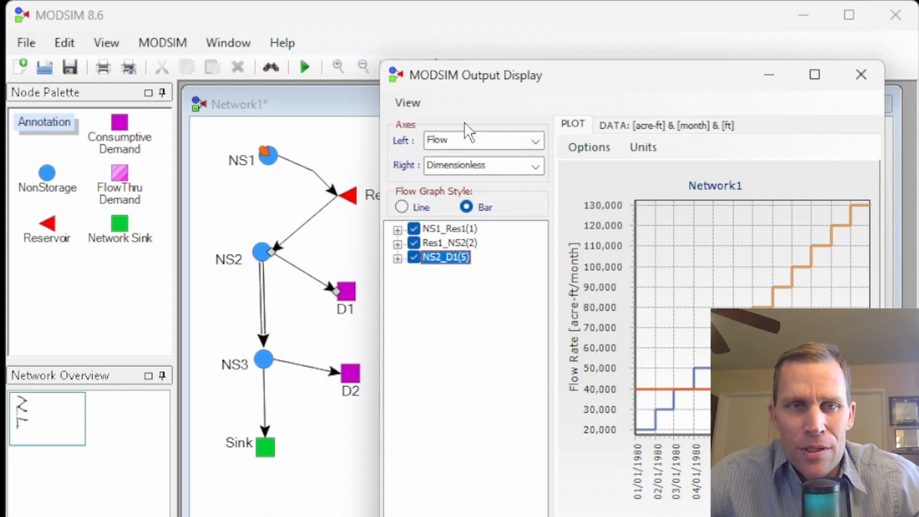
pyautogui.click(862, 74)
# Turn on graphing mode and graph the NS1–Res1 and Res1–NS2 links, with the output display minimised
pyautogui.click(157, 43)
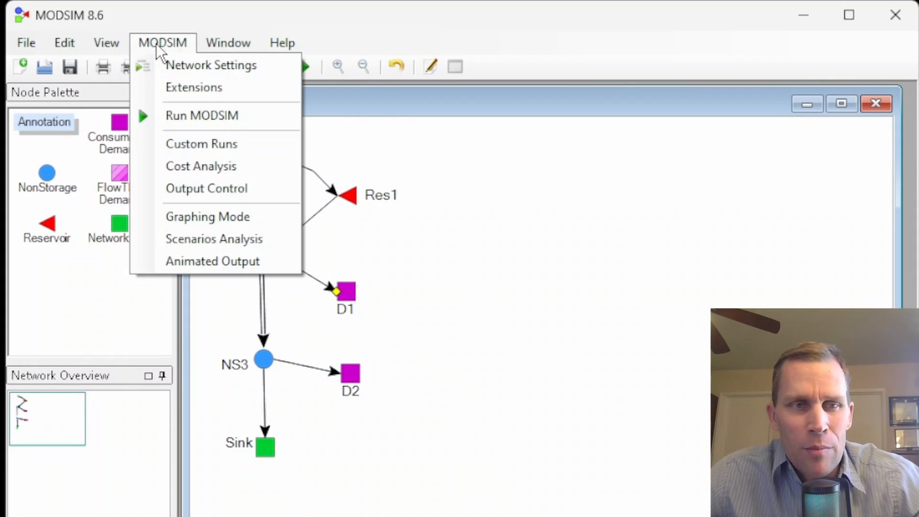
pyautogui.click(207, 218)
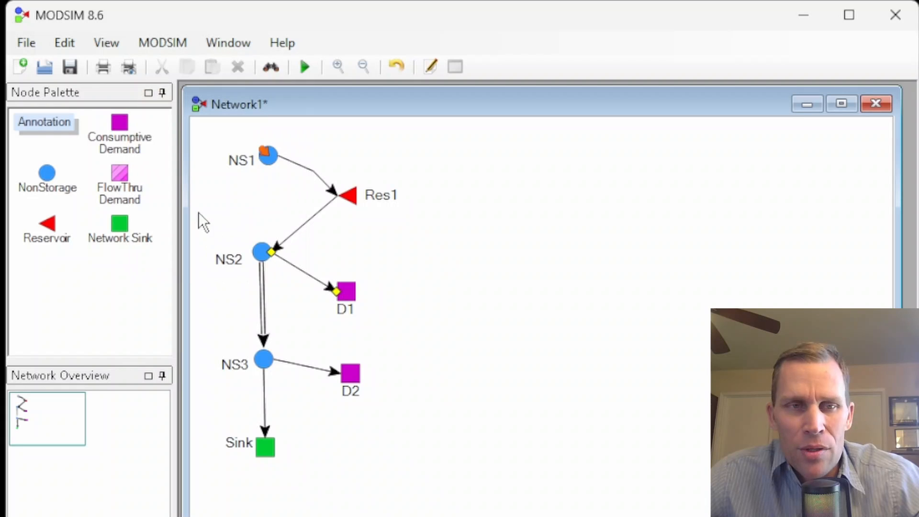
pyautogui.click(302, 165)
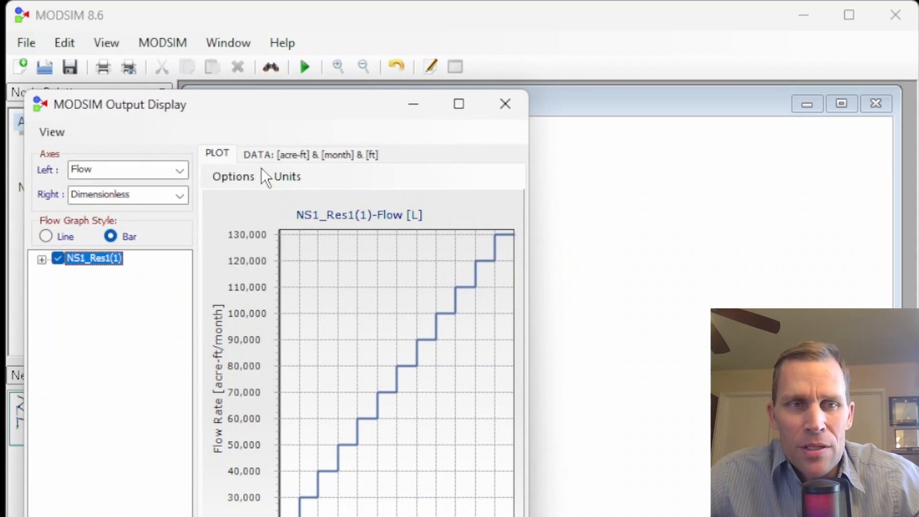
pyautogui.click(417, 105)
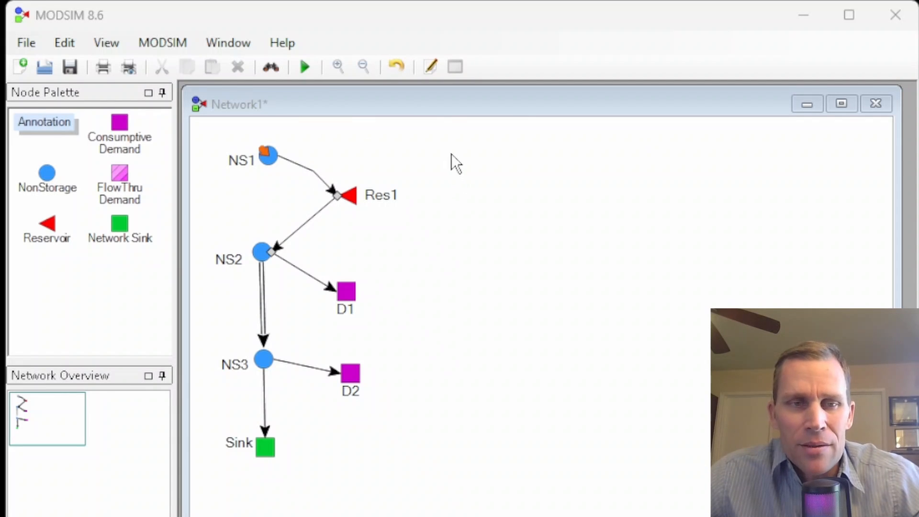
# Add the NS2–D1, NS3–D2 and NS3–Sink links to the graph and bring the output display up beside the network
pyautogui.click(298, 269)
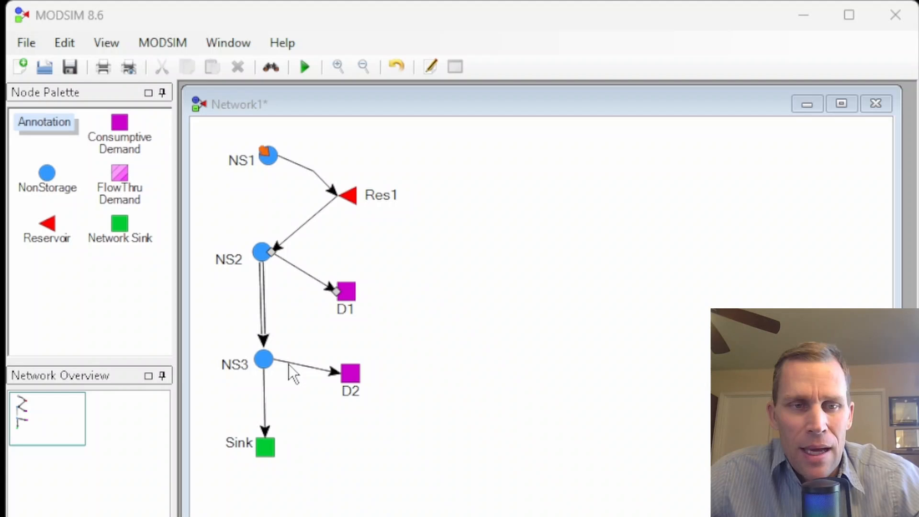
pyautogui.click(290, 364)
pyautogui.click(266, 400)
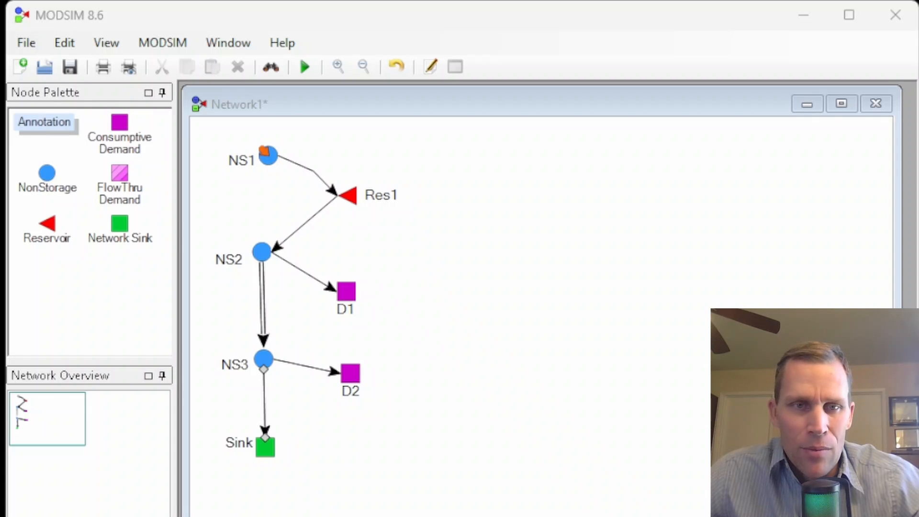
pyautogui.hotkey('alt', 'Tab')
pyautogui.moveTo(234, 110); pyautogui.dragTo(594, 84)
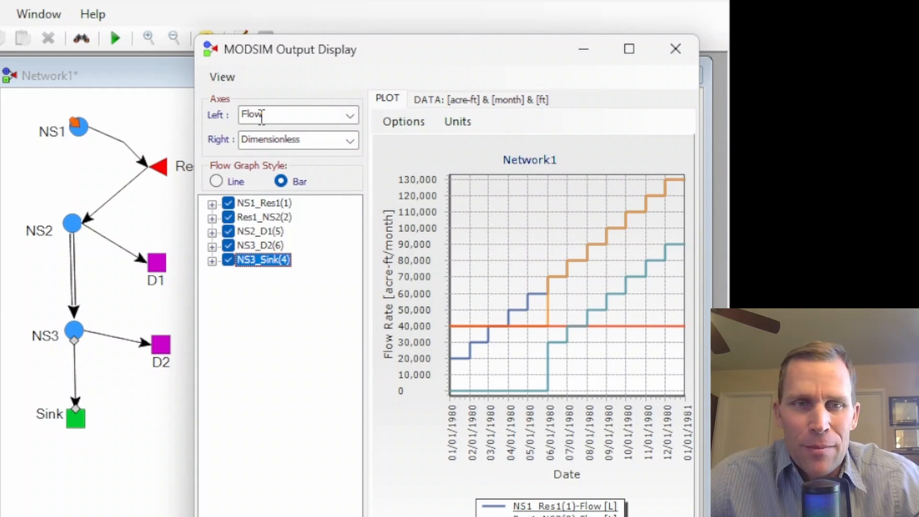
# Narrow the series list, expand the NS1_Res1(1) entry and highlight its Flow series on the plot
pyautogui.moveTo(365, 267); pyautogui.dragTo(341, 268)
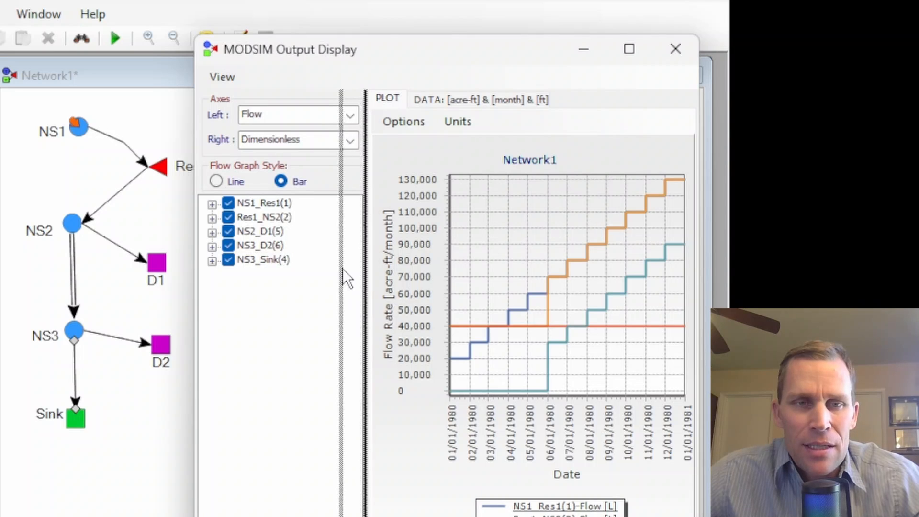
pyautogui.click(257, 205)
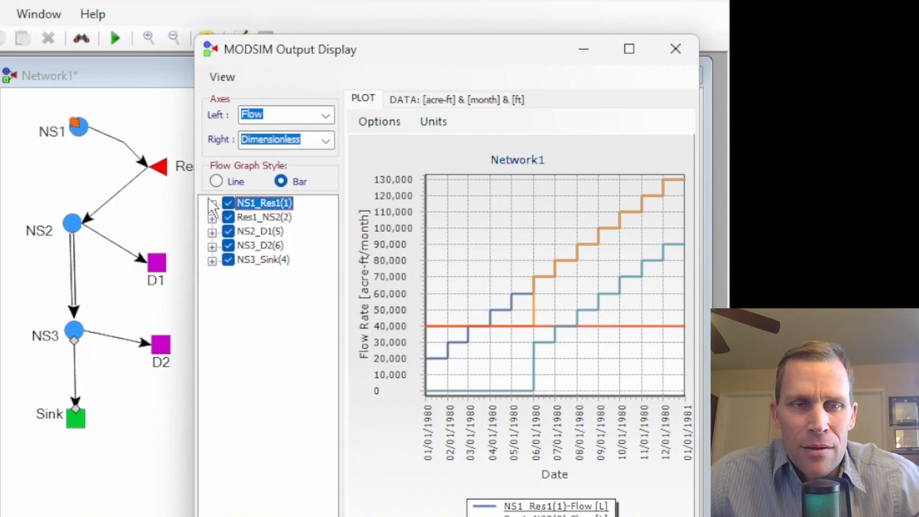
pyautogui.click(211, 205)
pyautogui.click(268, 217)
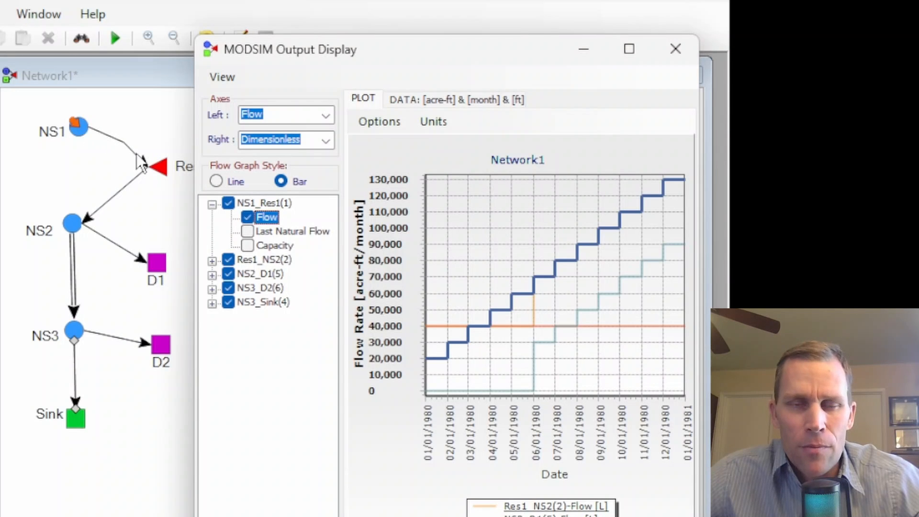
# Switch the output display to its data tables, open the NS1_Res1(1) table and select the 03/01/1980 start date
pyautogui.click(322, 90)
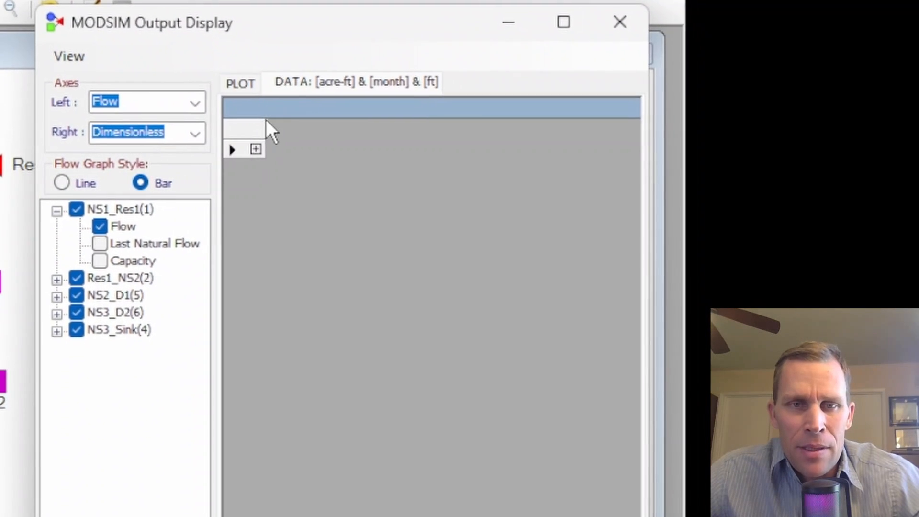
pyautogui.click(290, 150)
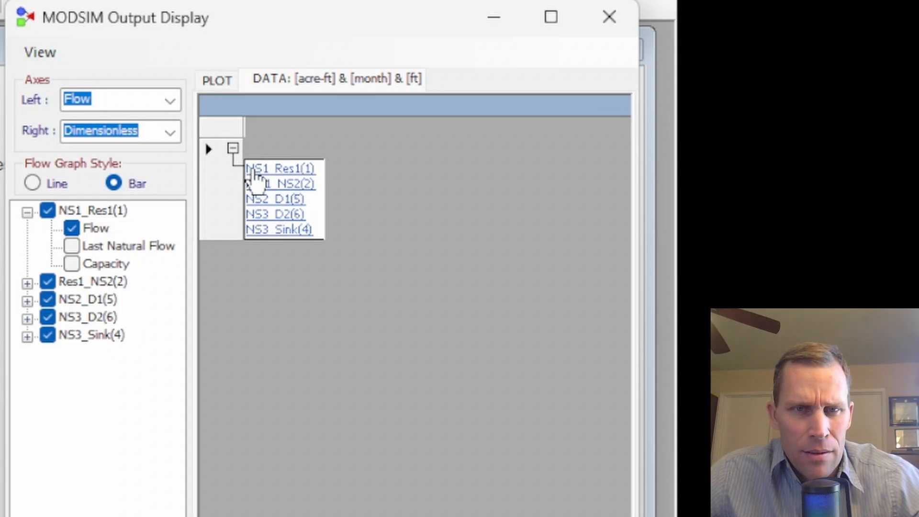
pyautogui.click(250, 169)
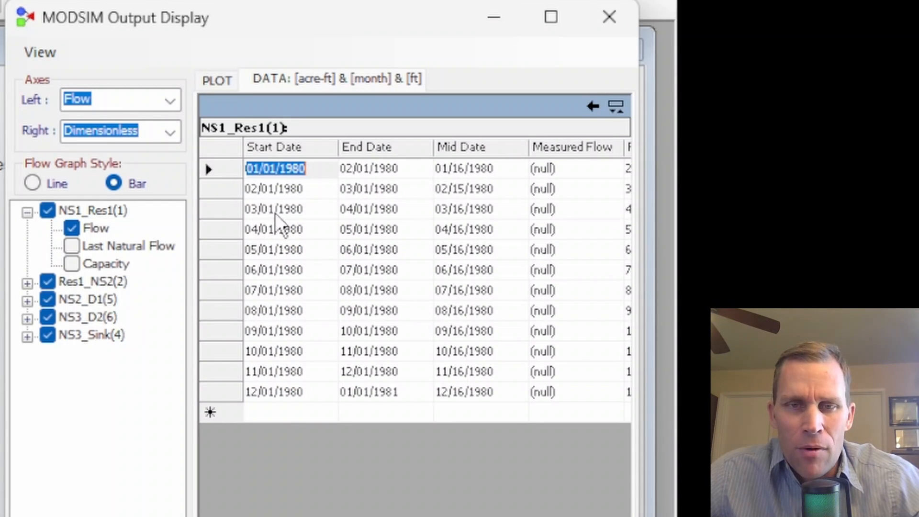
pyautogui.click(287, 209)
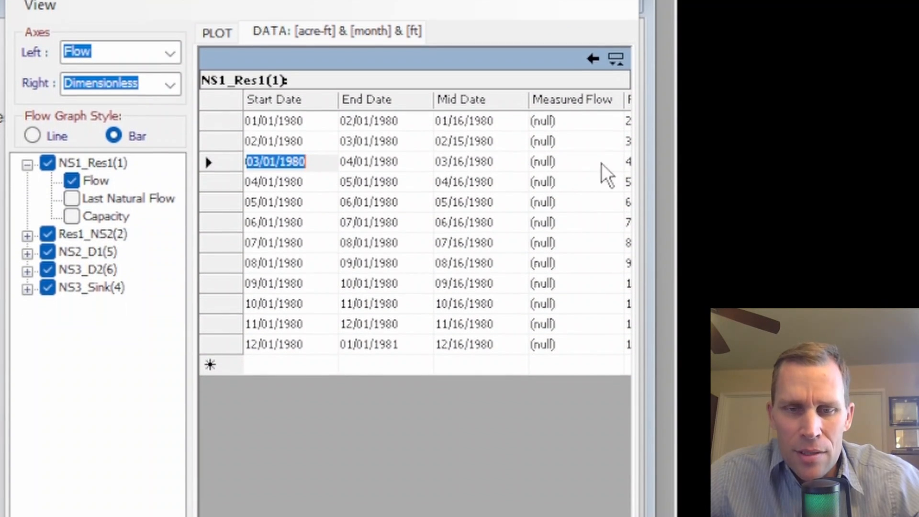
# Examine the columns of the NS1_Res1(1) table across to Hydrologic State, following the row that starts 03/01/1980
pyautogui.moveTo(320, 487); pyautogui.dragTo(429, 472)
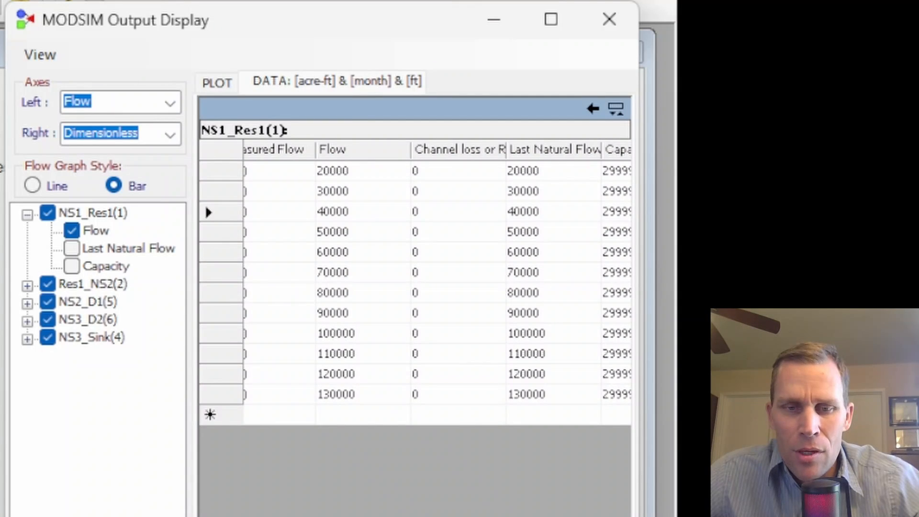
pyautogui.hscroll(-5, 415, 278)
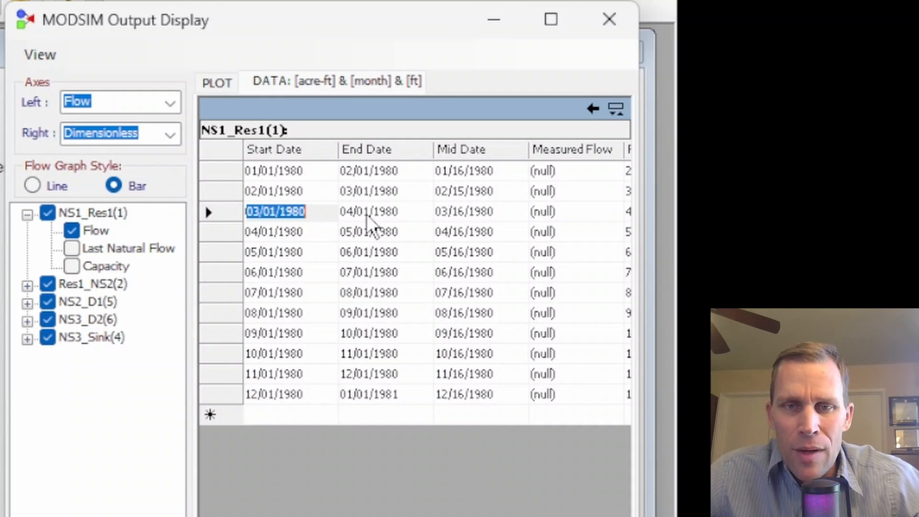
pyautogui.click(628, 212)
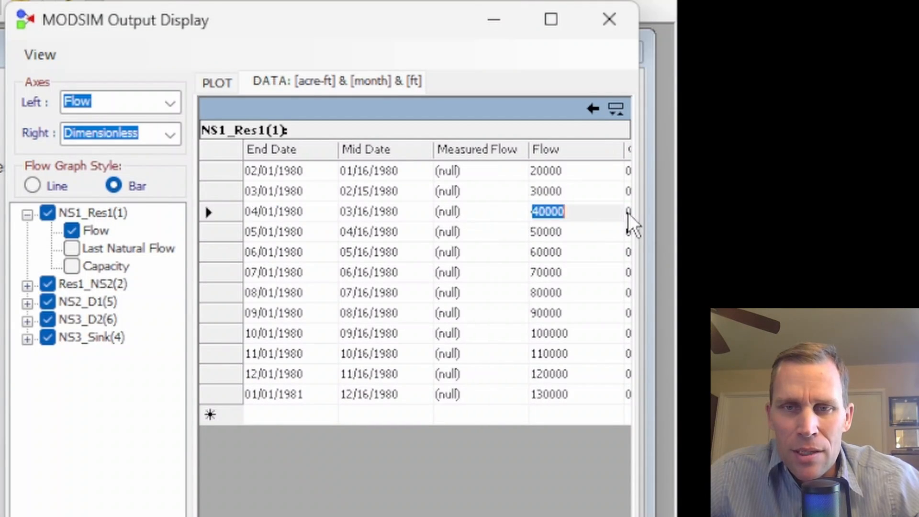
pyautogui.click(628, 211)
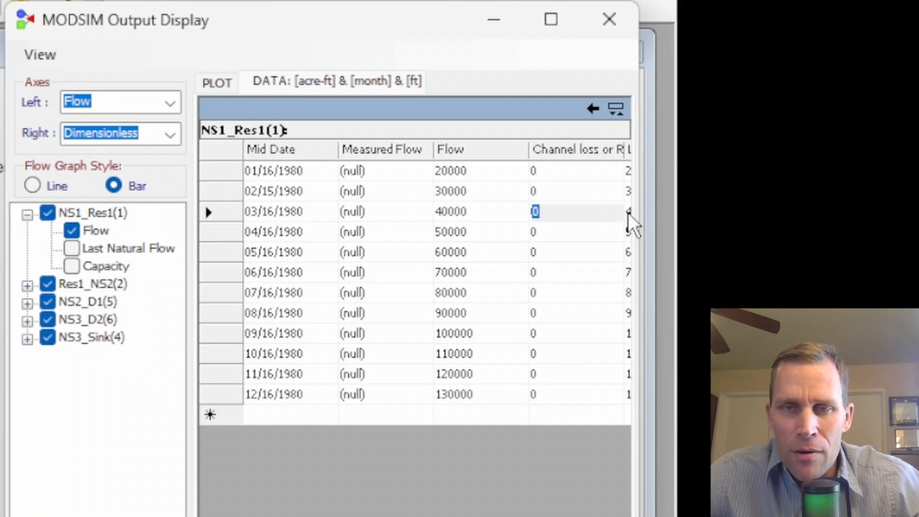
pyautogui.click(627, 212)
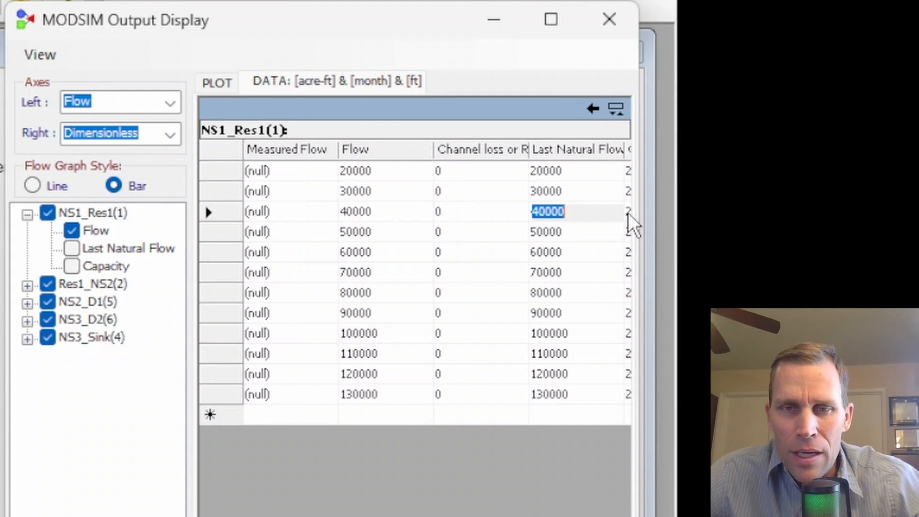
pyautogui.click(628, 212)
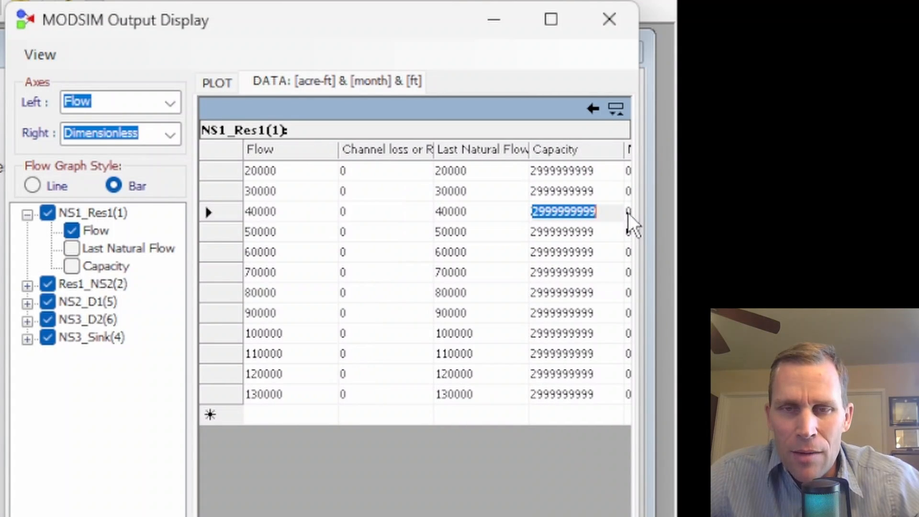
pyautogui.click(628, 212)
pyautogui.click(628, 212)
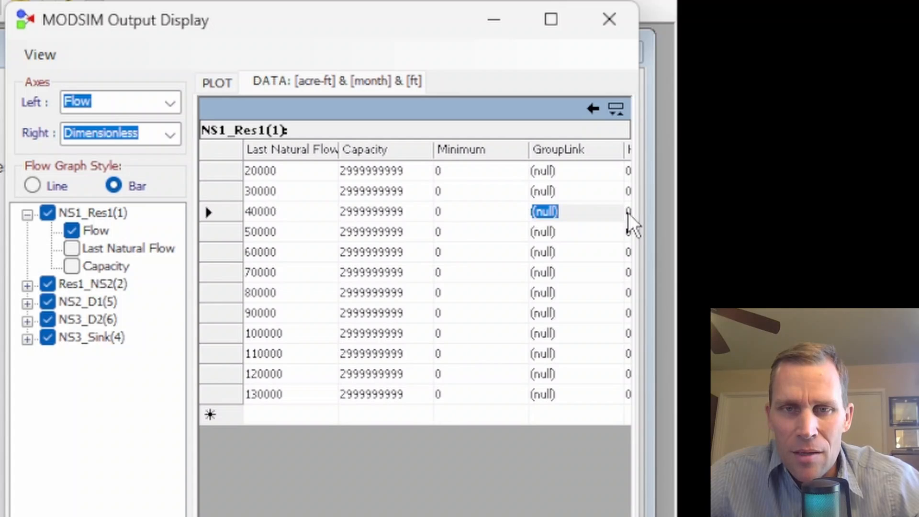
pyautogui.click(628, 212)
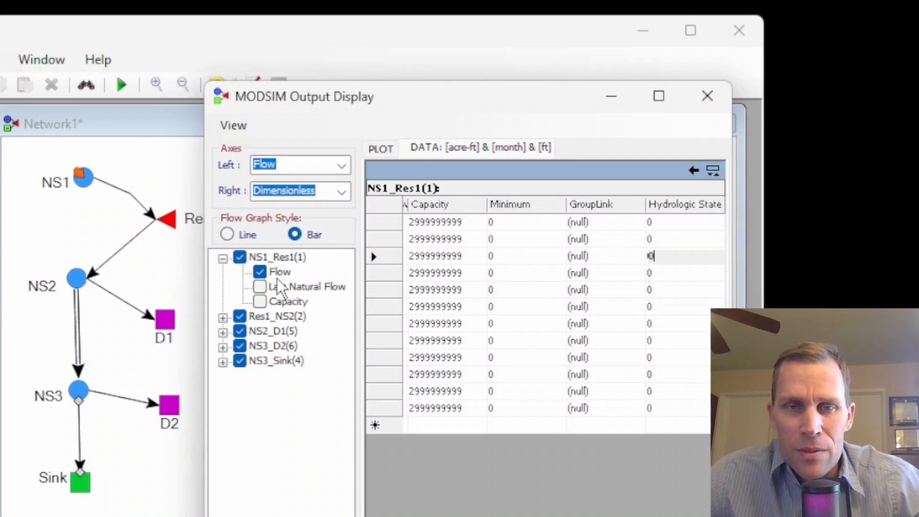
# View the statistics of the NS1_Res1(1) Flow and Last Natural Flow series, including the latter in the selection, and close the output display
pyautogui.rightClick(282, 272)
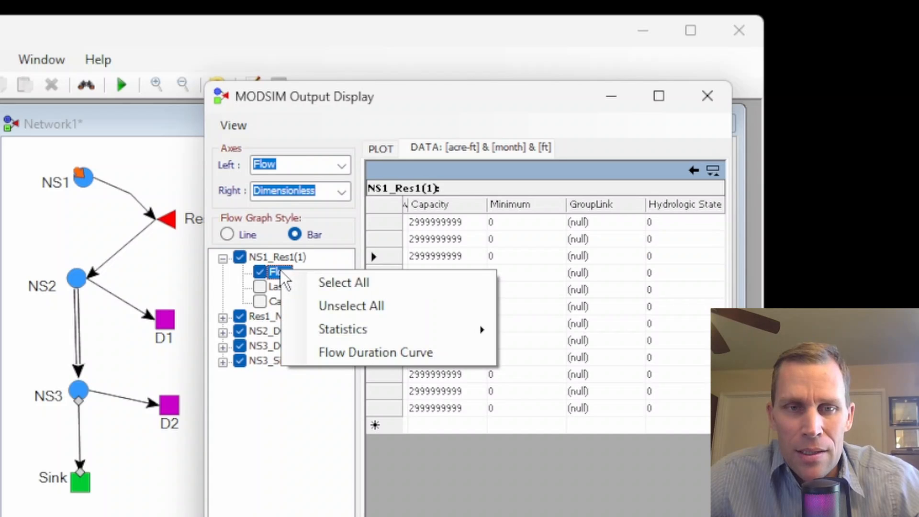
pyautogui.moveTo(320, 330)
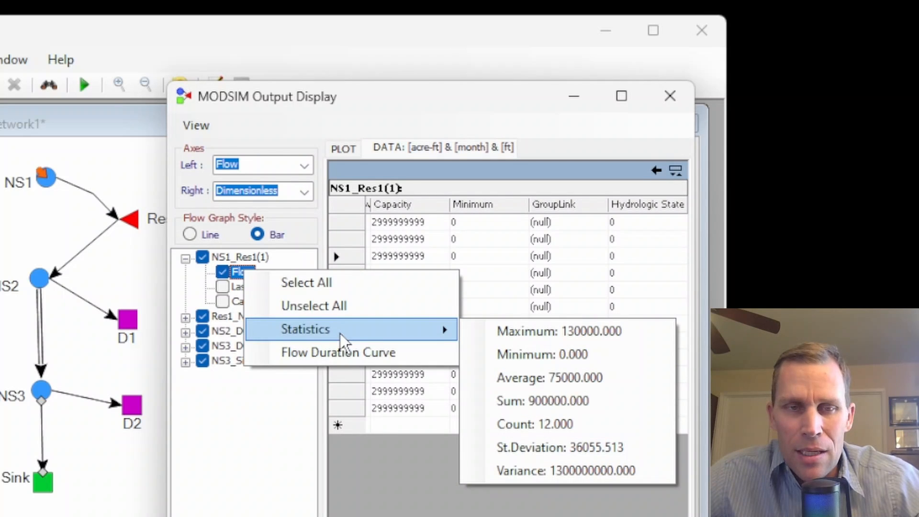
pyautogui.click(223, 273)
pyautogui.click(221, 287)
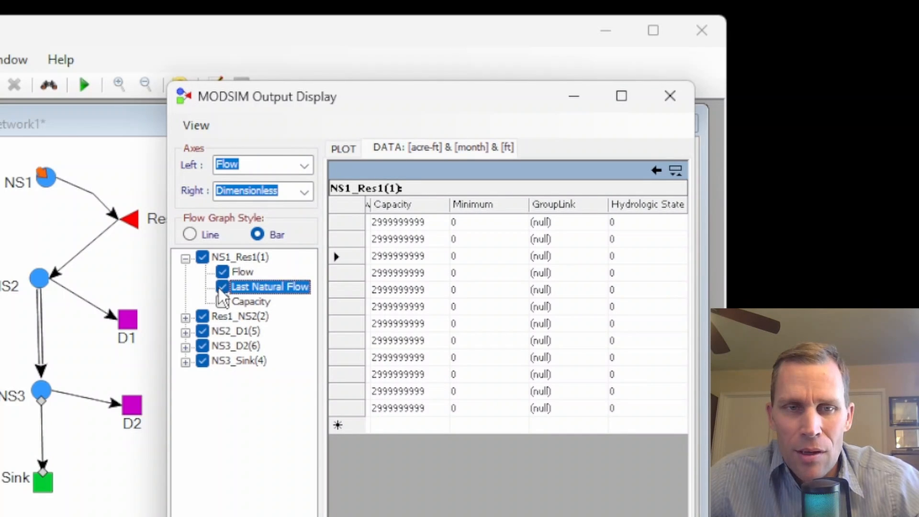
pyautogui.rightClick(246, 288)
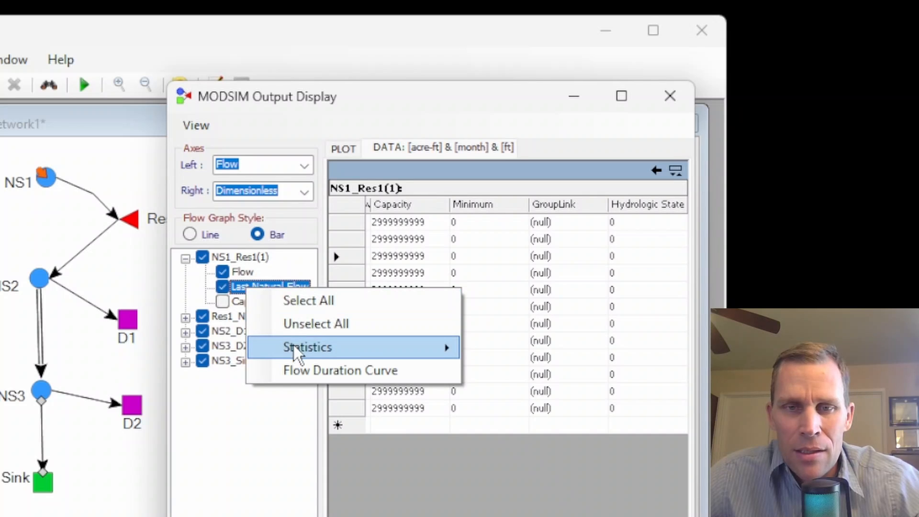
pyautogui.moveTo(297, 352)
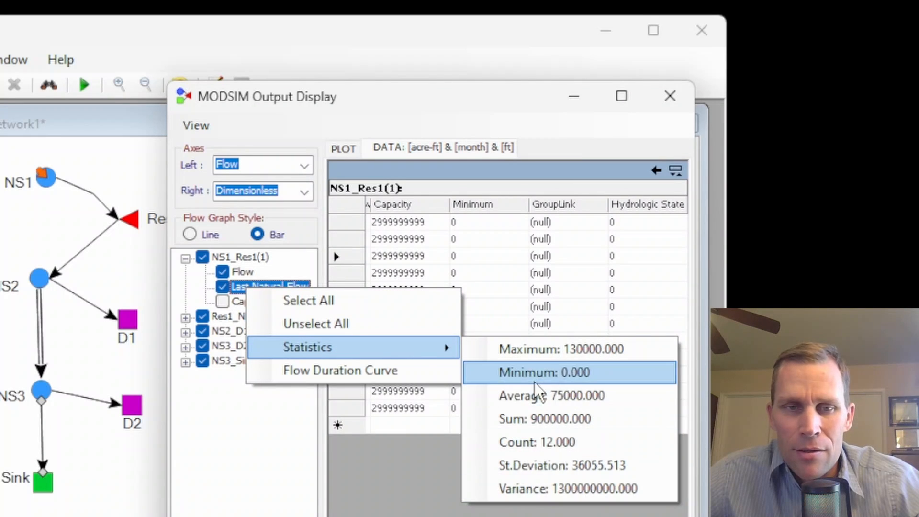
pyautogui.click(278, 459)
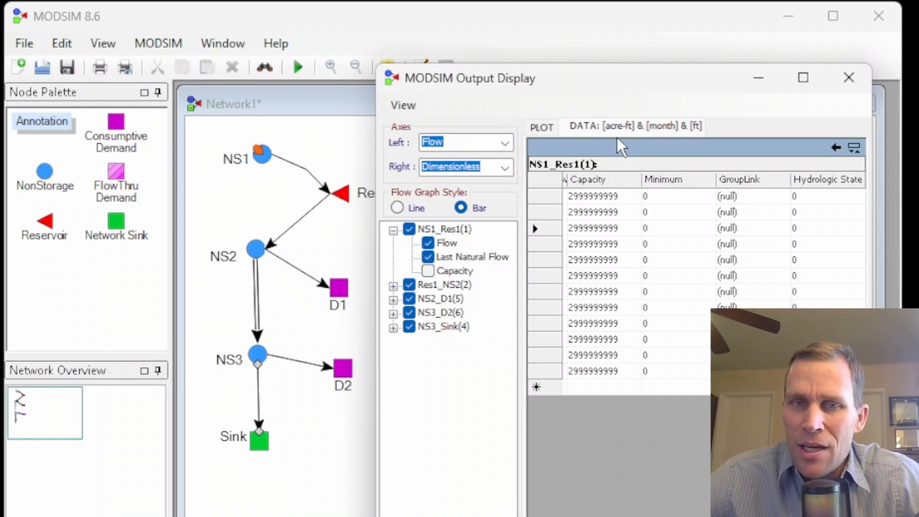
pyautogui.click(849, 78)
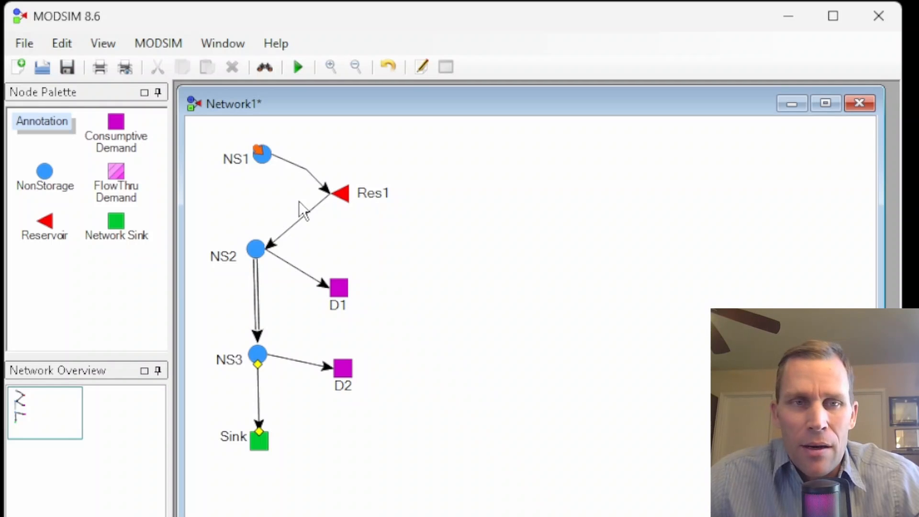
pyautogui.rightClick(259, 163)
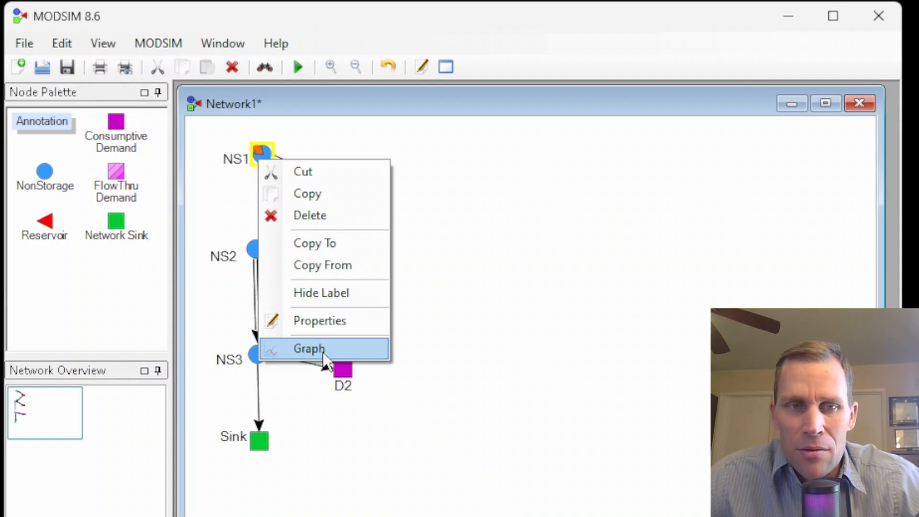
pyautogui.click(410, 273)
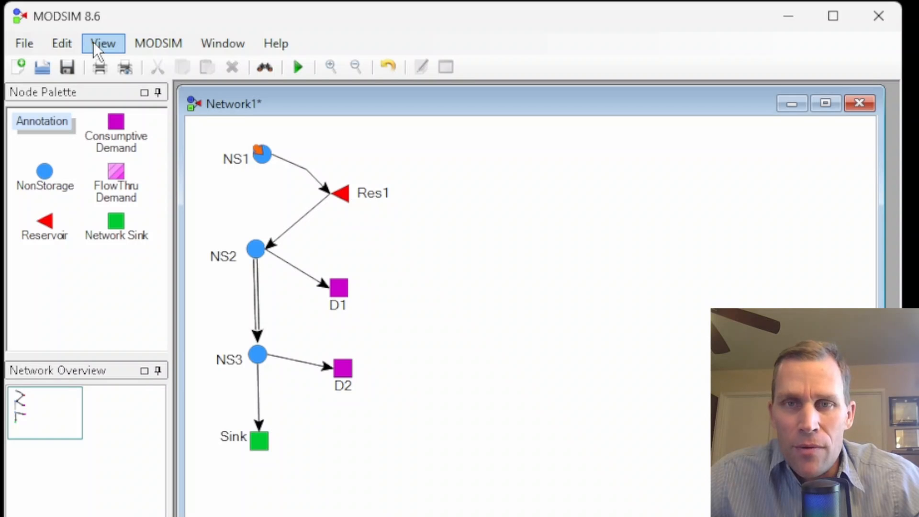
# Open the MODSIM messages log, move its window up and enlarge it to show more lines
pyautogui.click(93, 42)
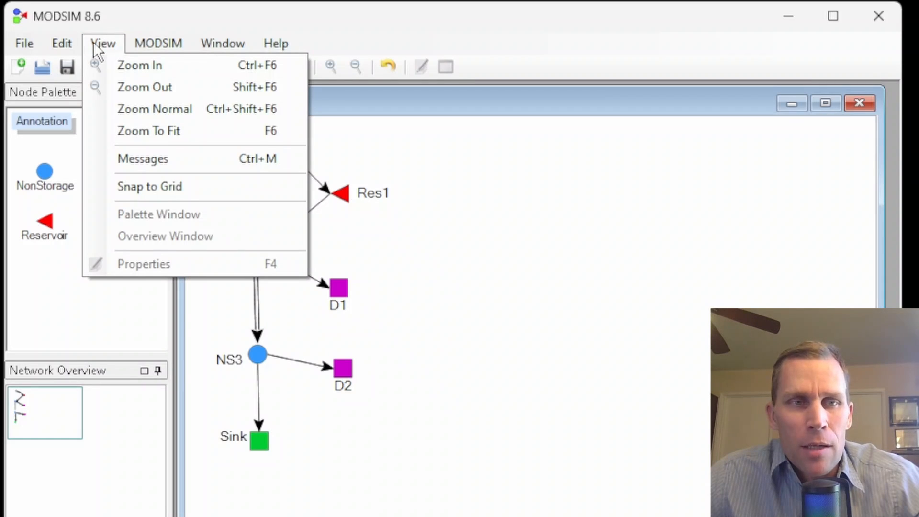
pyautogui.click(143, 159)
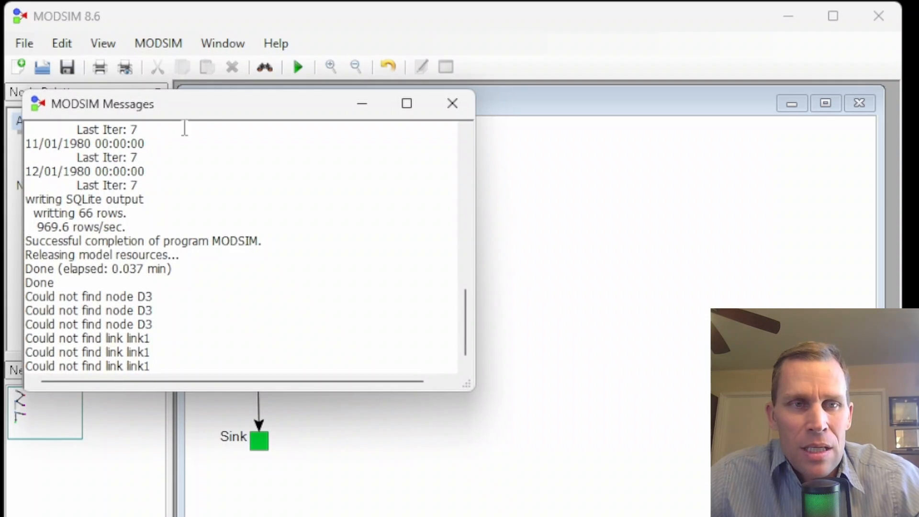
pyautogui.moveTo(203, 106); pyautogui.dragTo(374, 42)
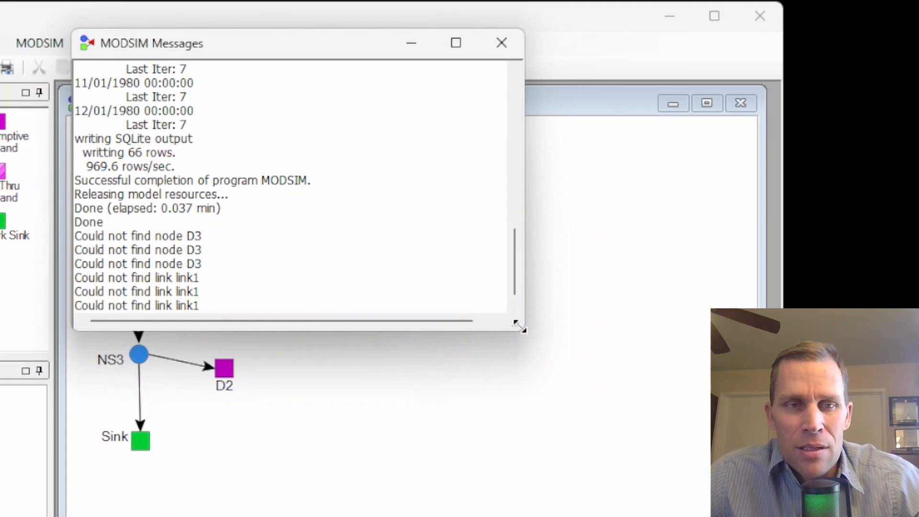
pyautogui.moveTo(519, 325); pyautogui.dragTo(645, 498)
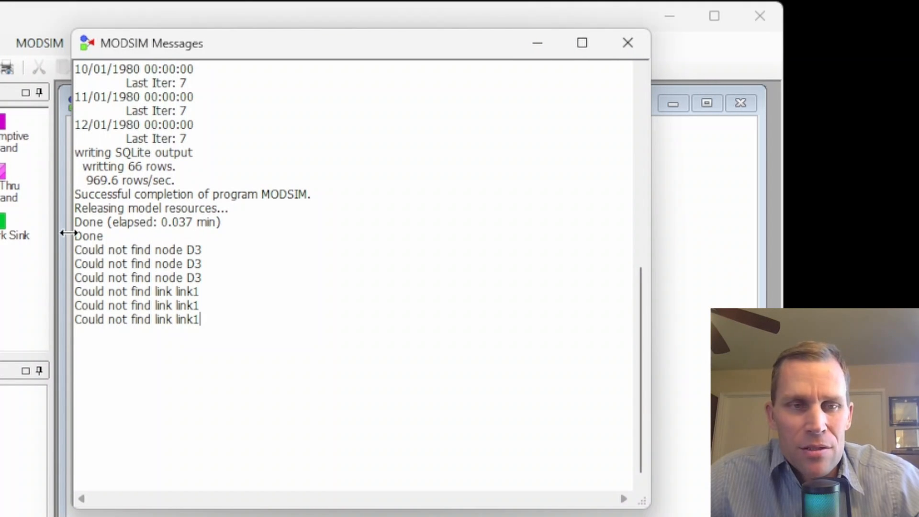
# Read through the run messages from the initial save lines to the final errors, mark the completion lines and close the log
pyautogui.moveTo(644, 341); pyautogui.dragTo(628, 132)
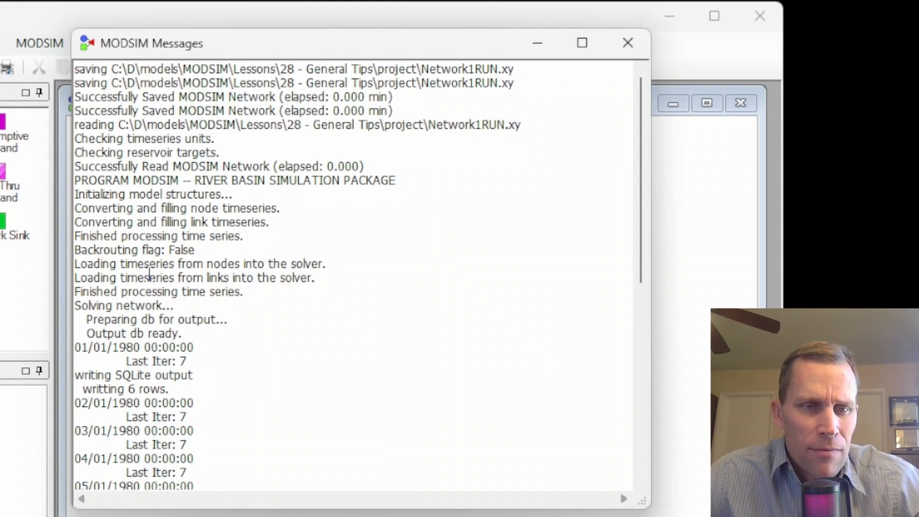
pyautogui.scroll(-4, 149, 274)
pyautogui.scroll(-5, 151, 239)
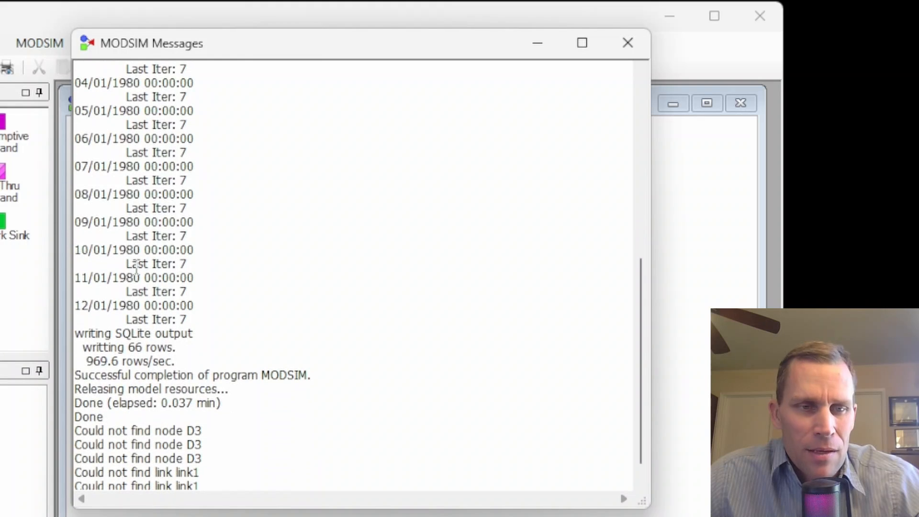
pyautogui.moveTo(235, 398); pyautogui.dragTo(86, 350)
pyautogui.scroll(9, 228, 291)
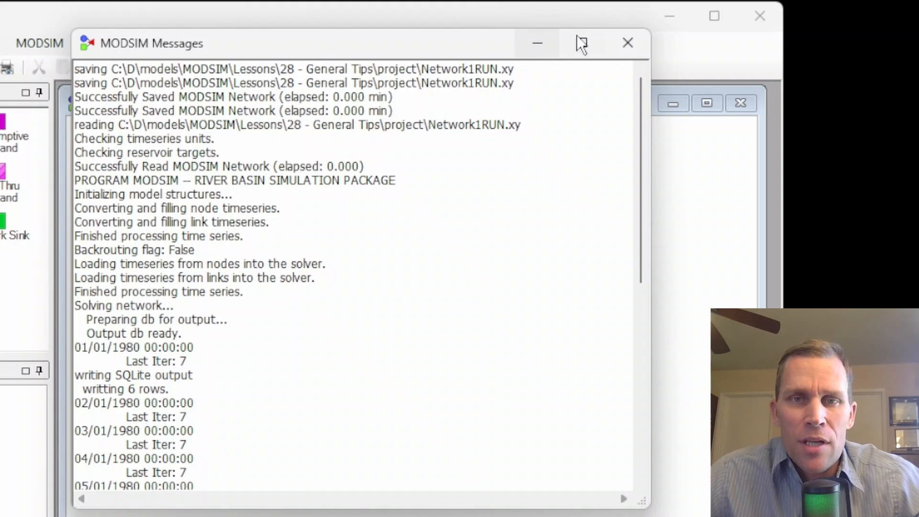
pyautogui.click(627, 44)
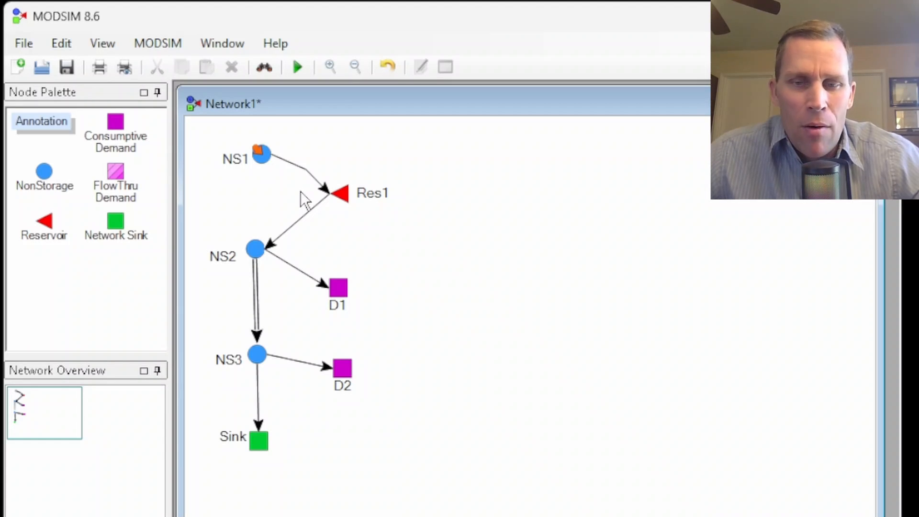
# Reopen the messages log, review it from its first line in an enlarged, repositioned window, and close it
pyautogui.click(108, 44)
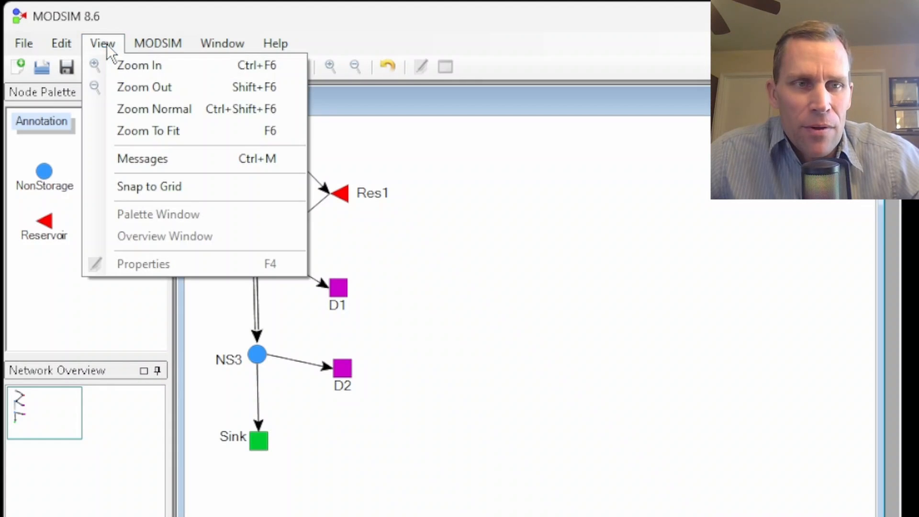
pyautogui.click(135, 158)
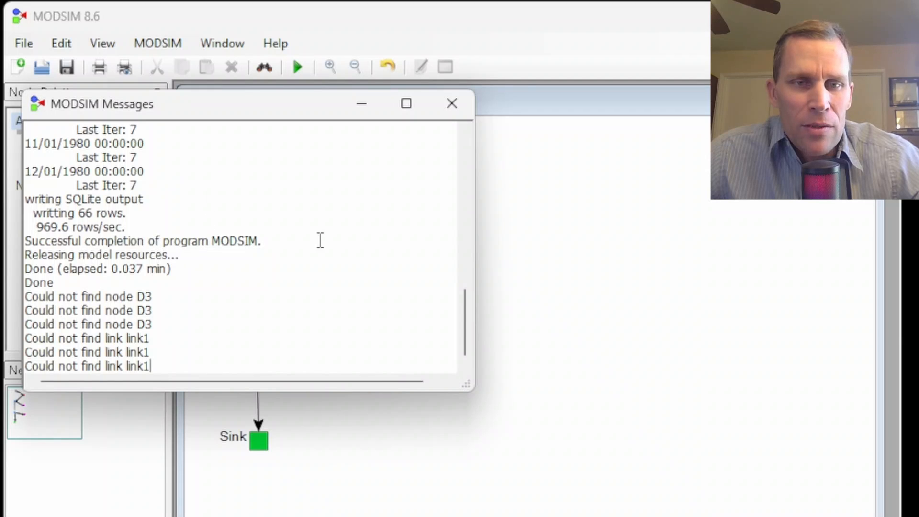
pyautogui.moveTo(466, 318); pyautogui.dragTo(466, 168)
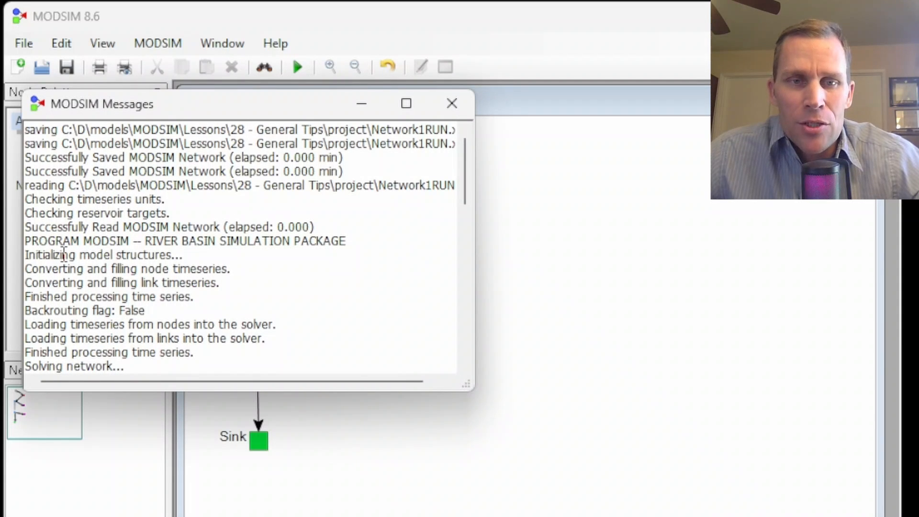
pyautogui.moveTo(467, 387); pyautogui.dragTo(602, 516)
pyautogui.moveTo(229, 111); pyautogui.dragTo(364, 70)
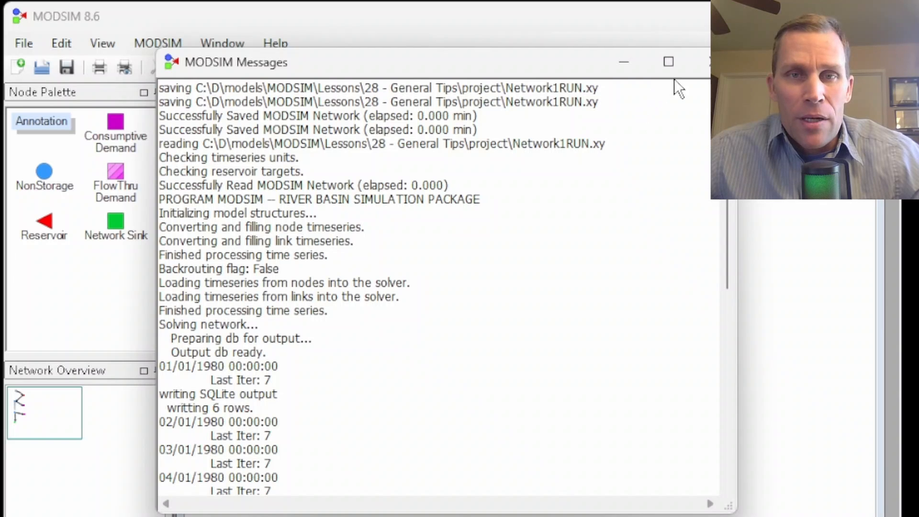
pyautogui.click(706, 63)
# Open and close the messages log twice, the second time with the MSG command
pyautogui.click(102, 43)
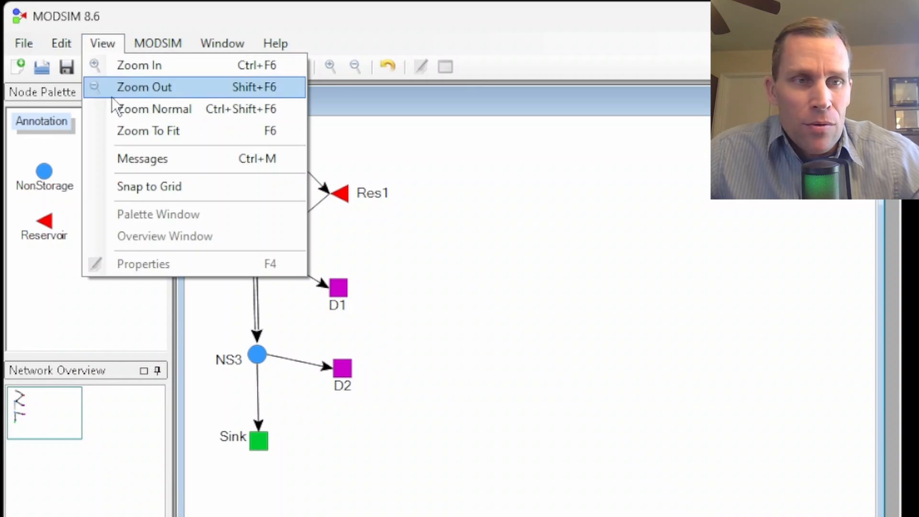
pyautogui.click(134, 162)
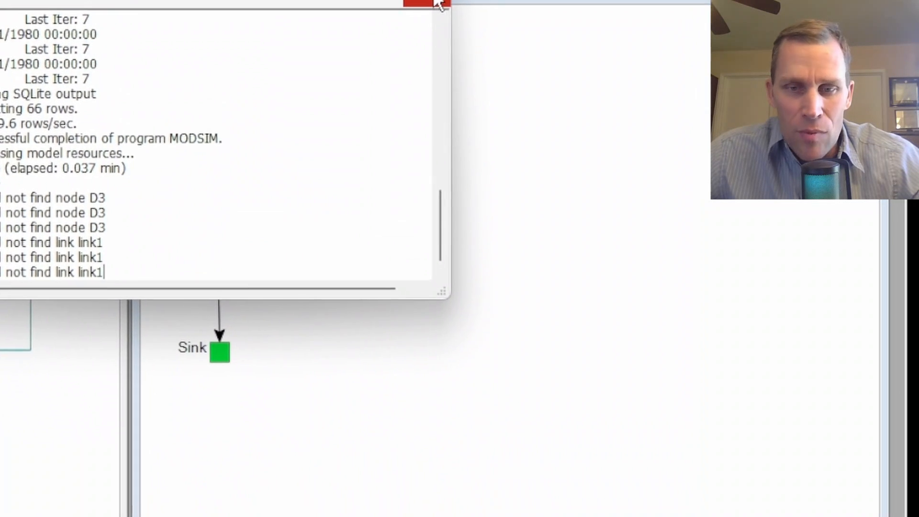
pyautogui.click(450, 104)
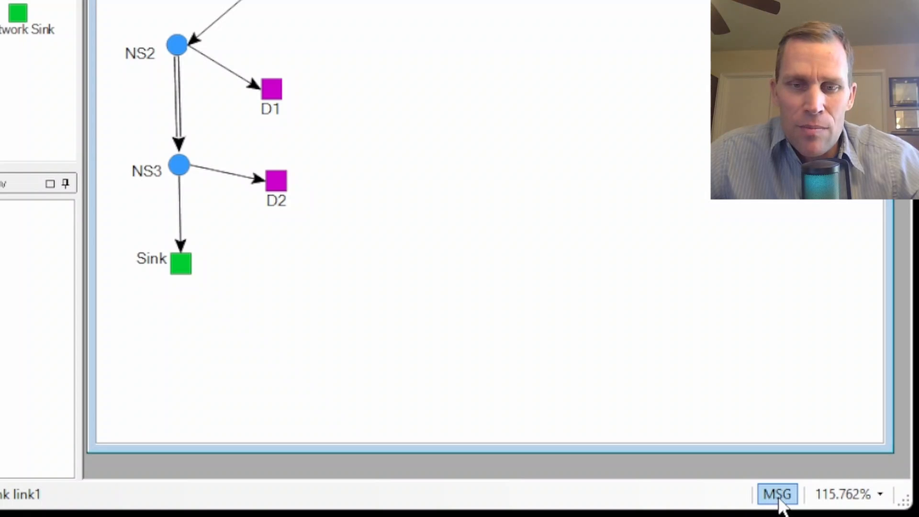
pyautogui.click(778, 494)
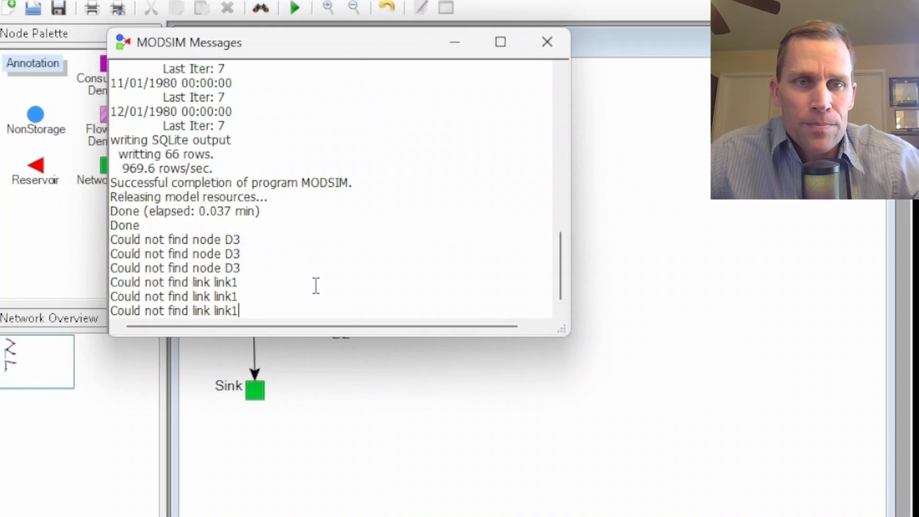
pyautogui.click(546, 43)
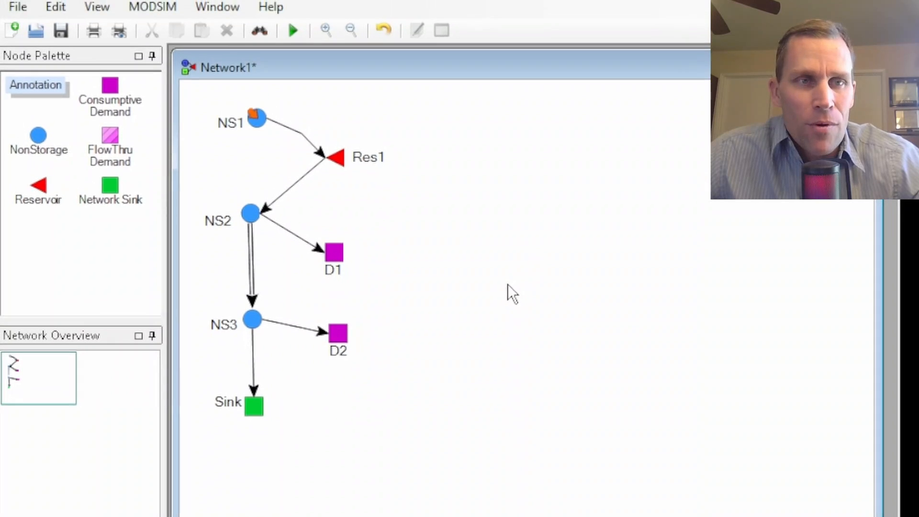